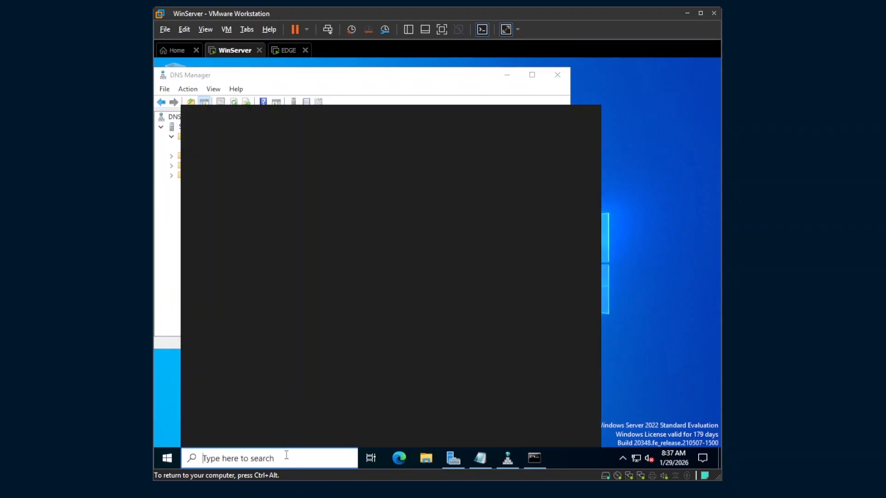
# Launch IIS Manager and list the SNOOPY server's sites, showing only Default Web Site
pyautogui.write('iis')
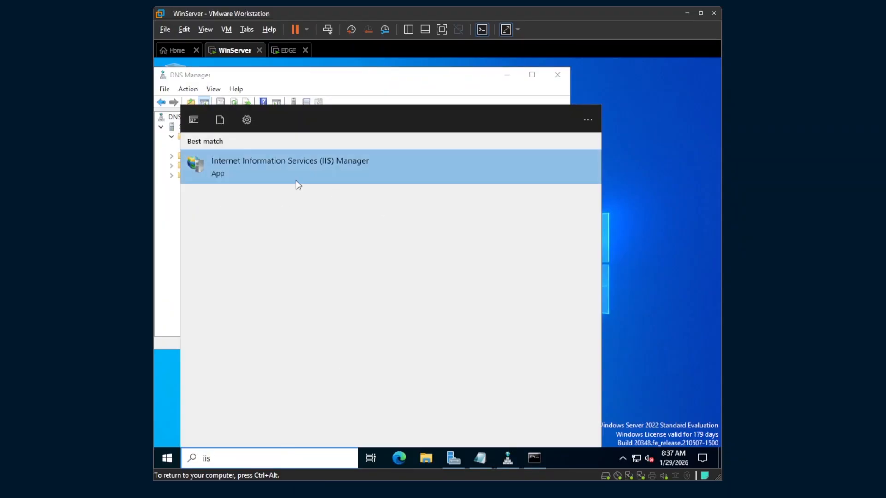
pyautogui.click(317, 179)
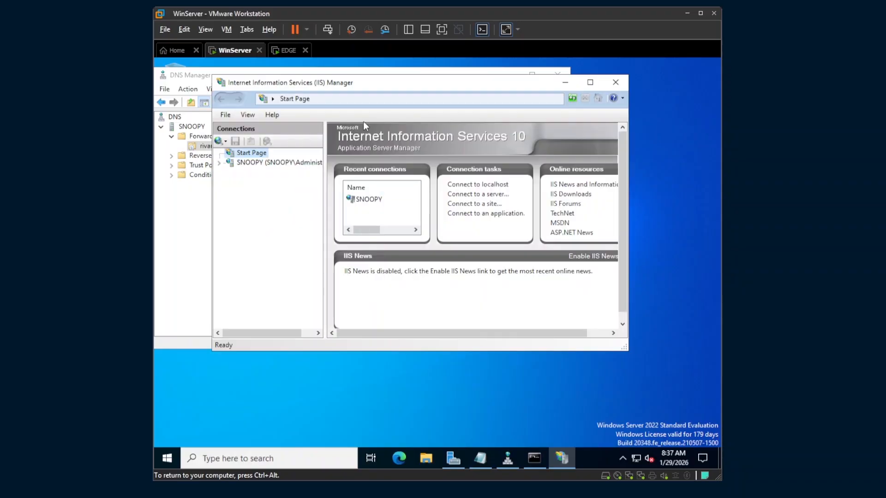
pyautogui.moveTo(348, 83); pyautogui.dragTo(430, 102)
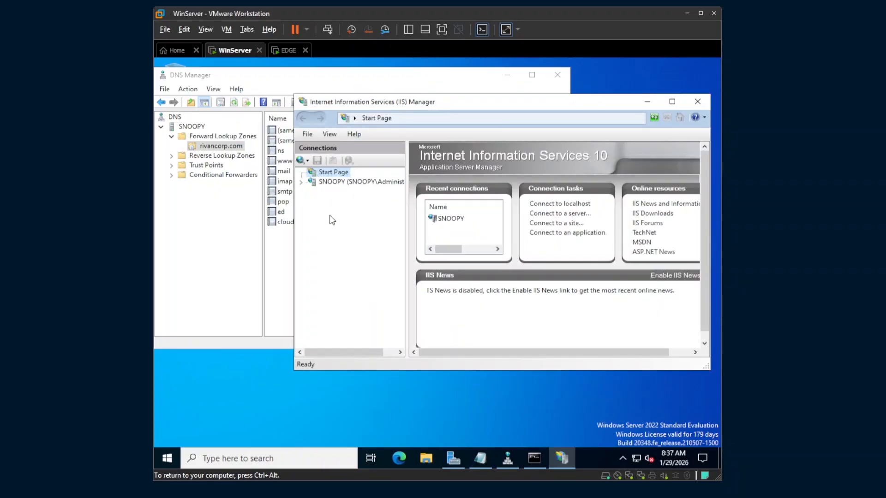
pyautogui.click(339, 182)
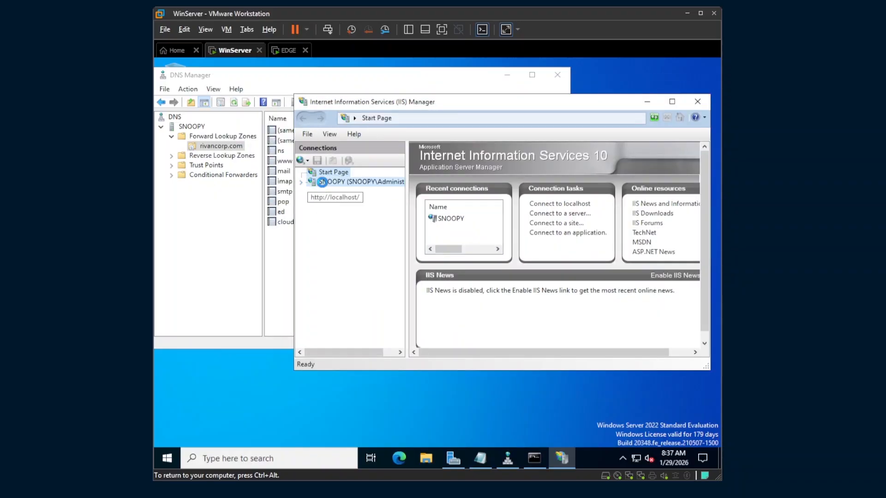
pyautogui.click(301, 182)
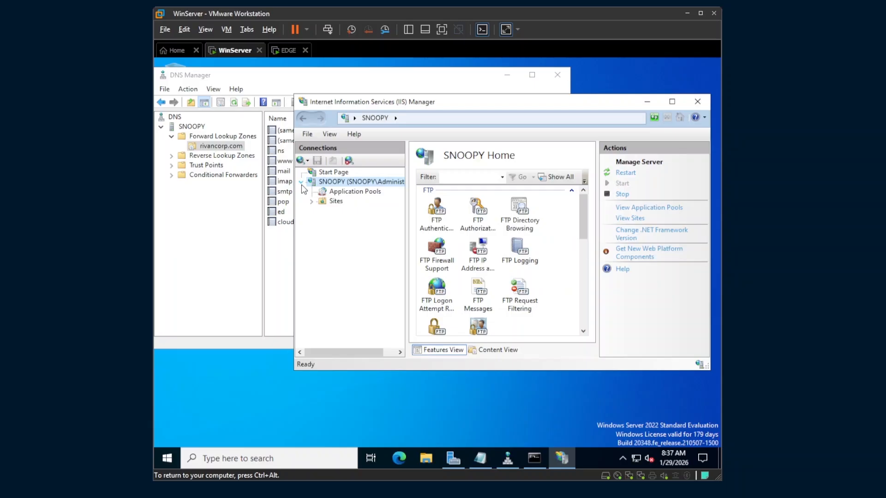
pyautogui.click(330, 202)
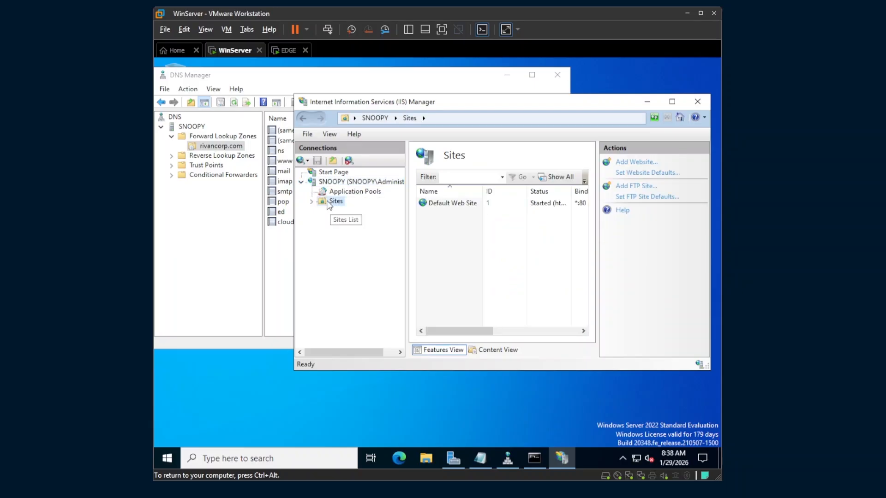
pyautogui.moveTo(413, 105); pyautogui.dragTo(376, 114)
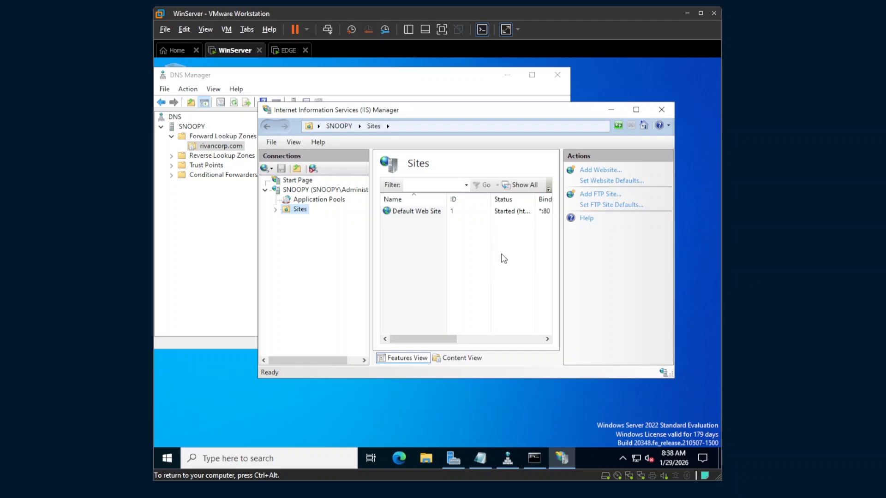
# Add a website named RIVANCORP-BDO with its physical path set to C:\webs\bdo
pyautogui.click(600, 170)
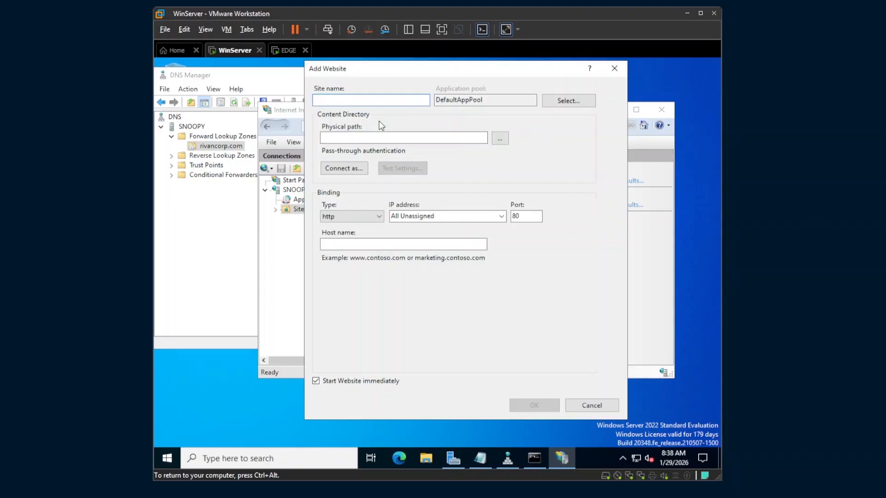
pyautogui.write('RIVANCORP-BDO')
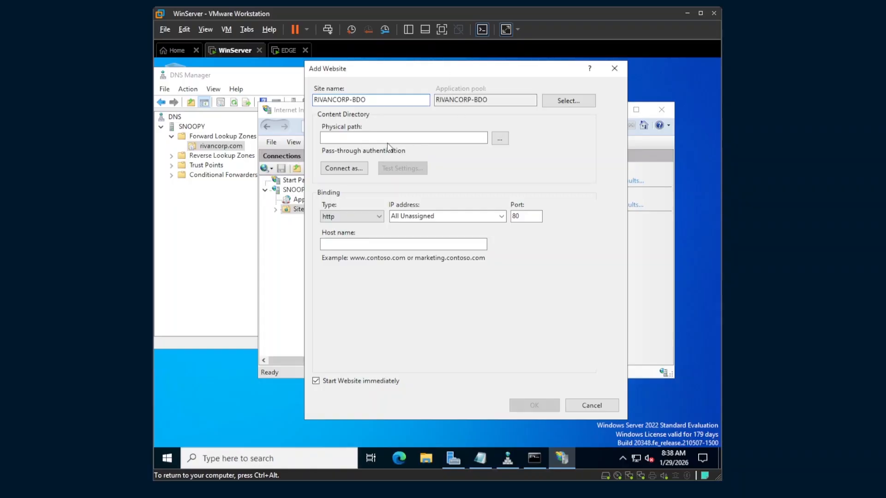
pyautogui.click(499, 139)
pyautogui.scroll(-2, 402, 282)
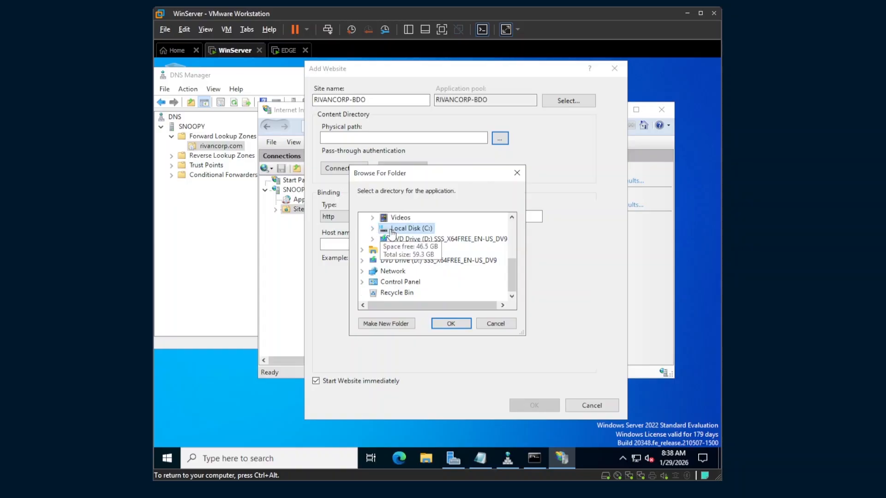
pyautogui.click(373, 229)
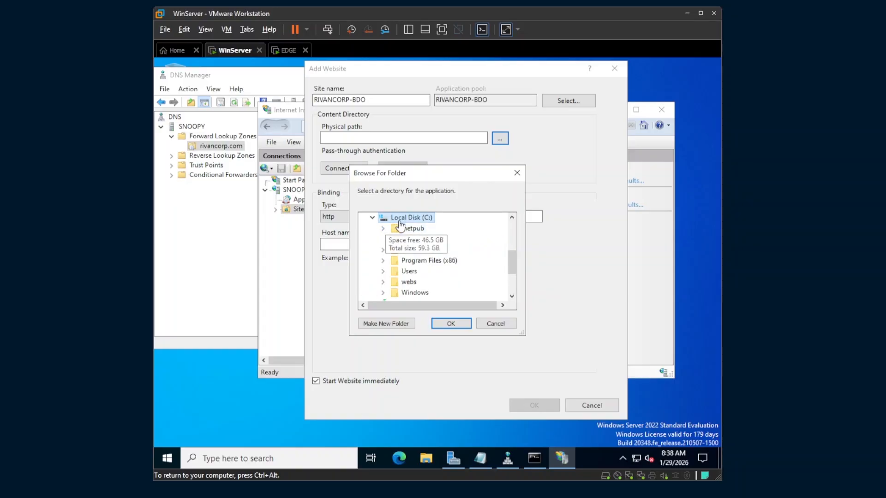
pyautogui.scroll(-2, 400, 276)
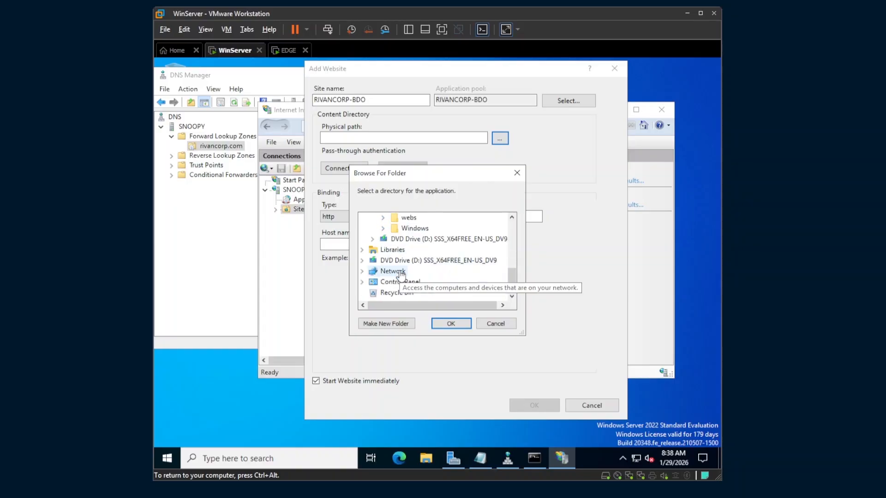
pyautogui.click(408, 217)
pyautogui.click(444, 241)
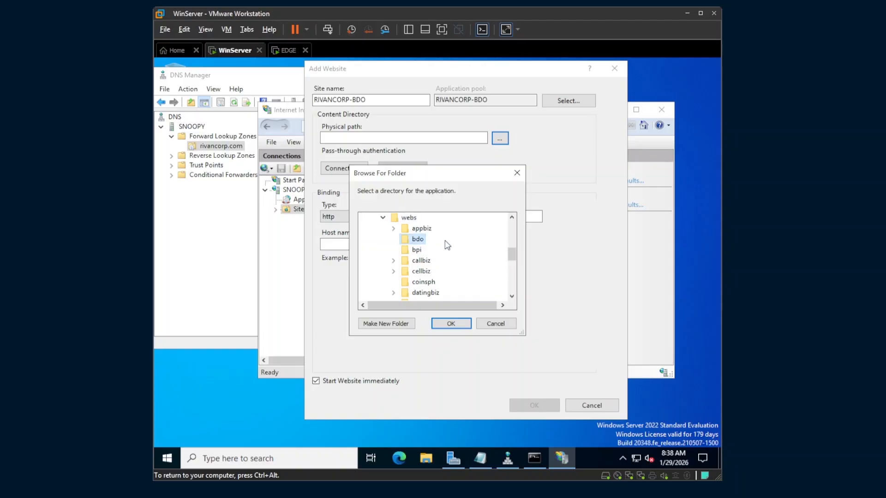
pyautogui.click(452, 324)
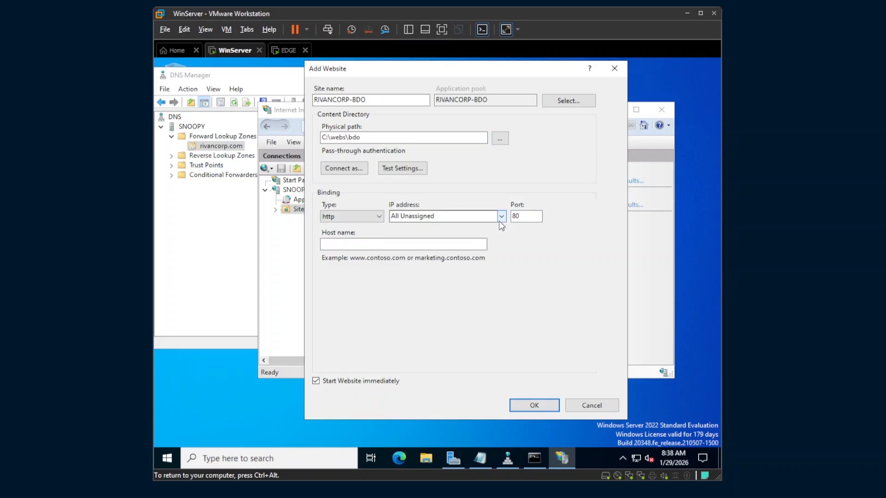
# Check the DNS notes for the www = nat entry before choosing the binding IP
pyautogui.moveTo(396, 137); pyautogui.dragTo(311, 136)
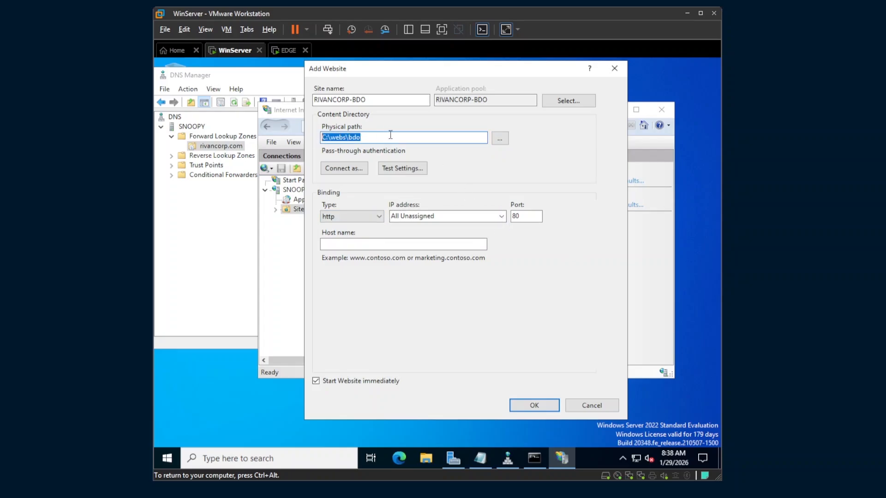
pyautogui.click(505, 216)
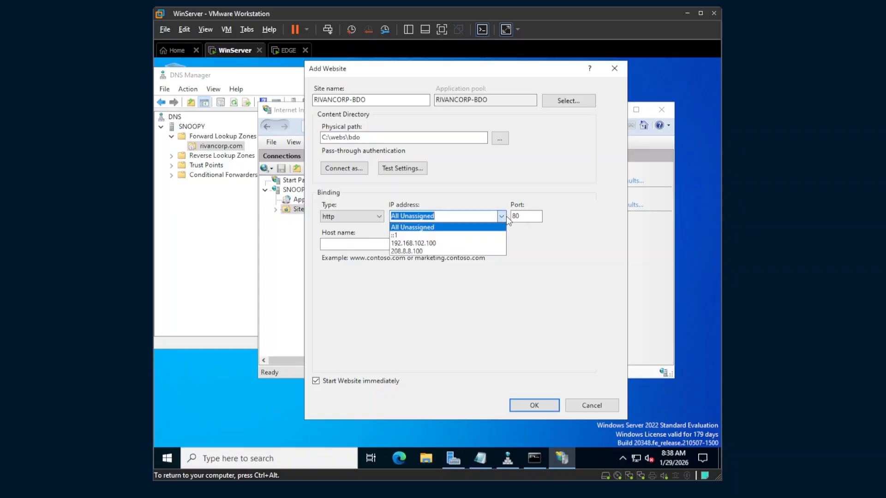
pyautogui.click(482, 457)
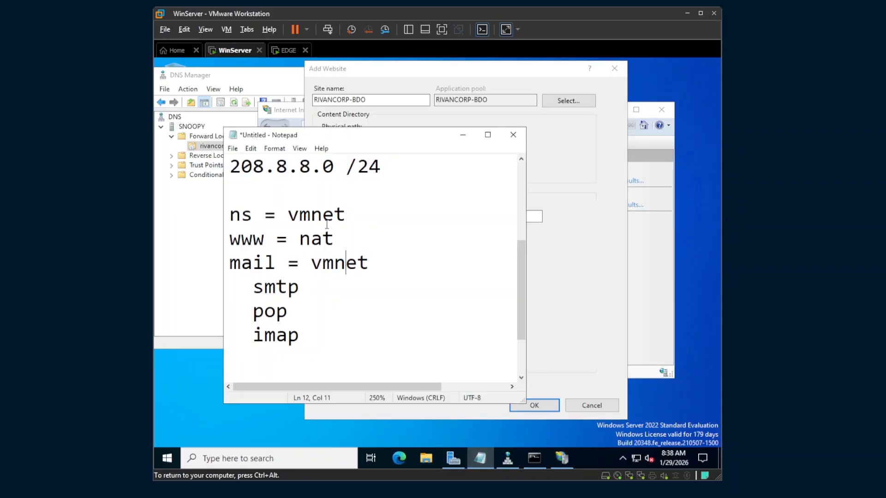
pyautogui.moveTo(334, 239); pyautogui.dragTo(276, 239)
pyautogui.click(463, 134)
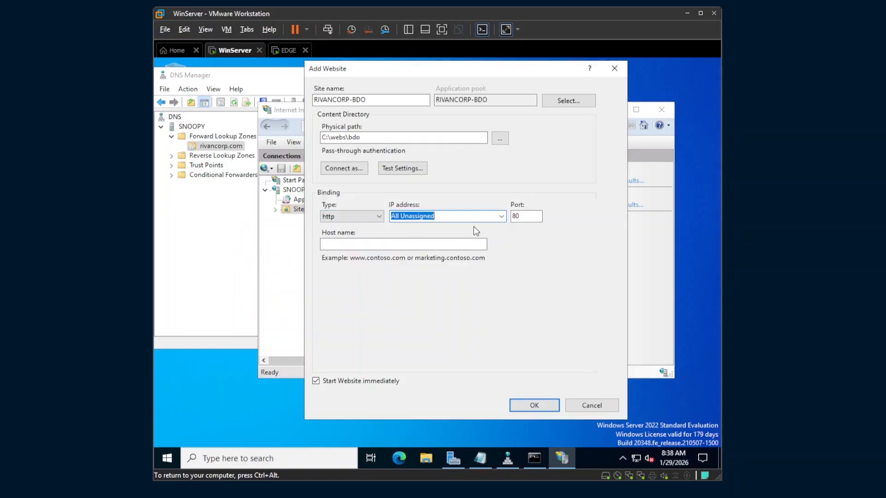
# Set the site binding's IP address to 208.8.8.100
pyautogui.click(502, 217)
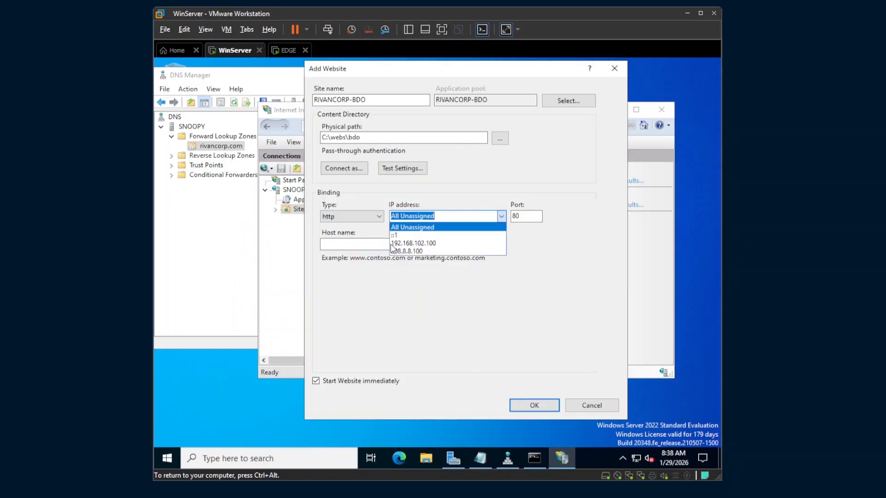
pyautogui.click(425, 251)
pyautogui.click(440, 215)
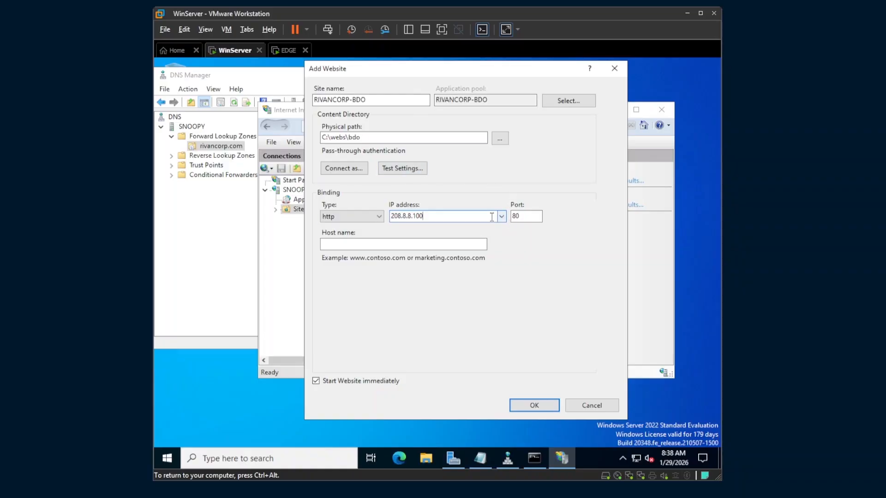
pyautogui.doubleClick(436, 217)
pyautogui.click(439, 217)
pyautogui.moveTo(450, 217); pyautogui.dragTo(380, 220)
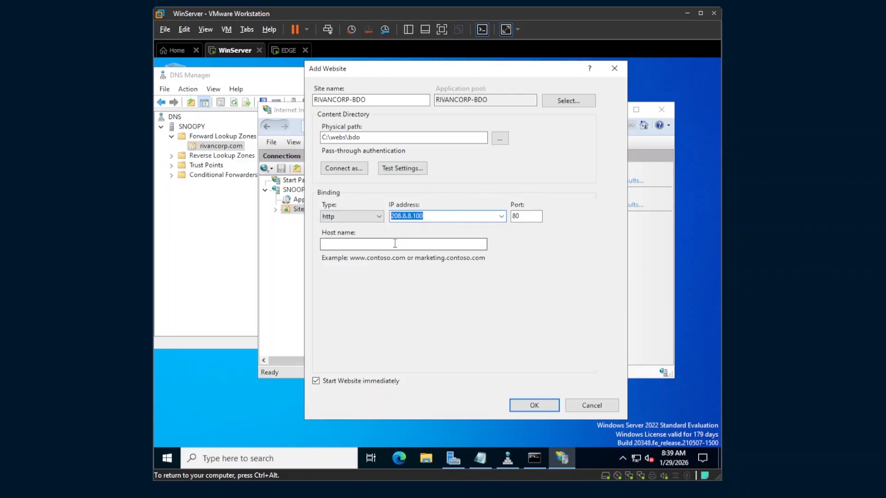
pyautogui.click(392, 245)
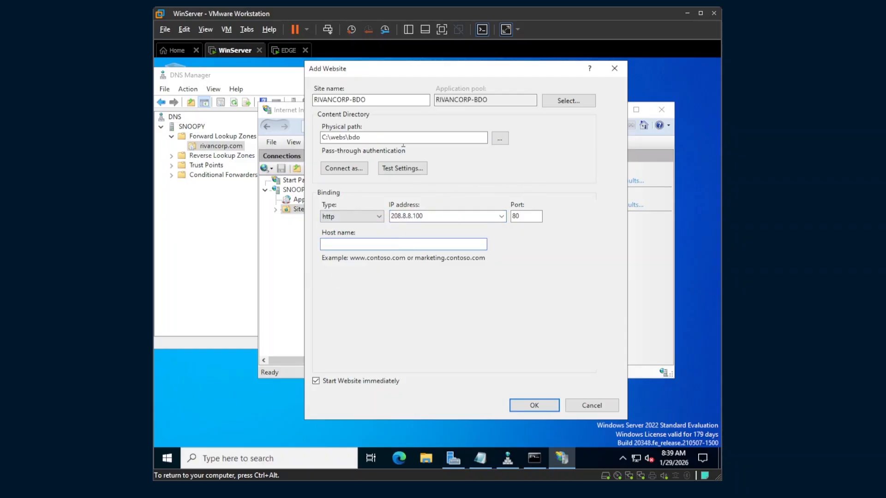
pyautogui.moveTo(424, 74); pyautogui.dragTo(545, 73)
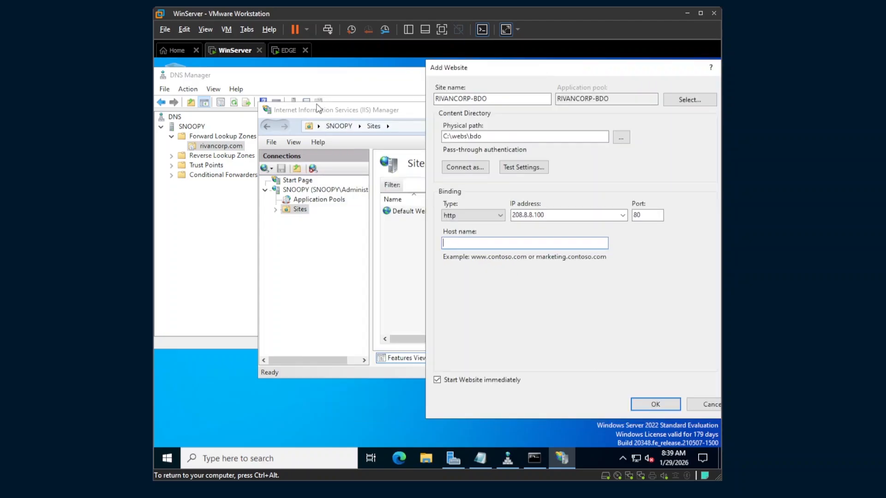
pyautogui.click(339, 76)
pyautogui.click(286, 162)
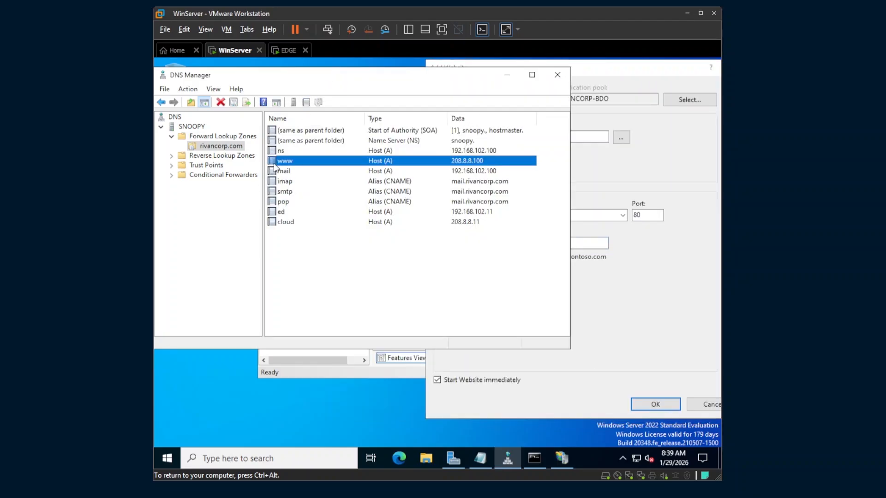
pyautogui.click(584, 243)
pyautogui.write('w')
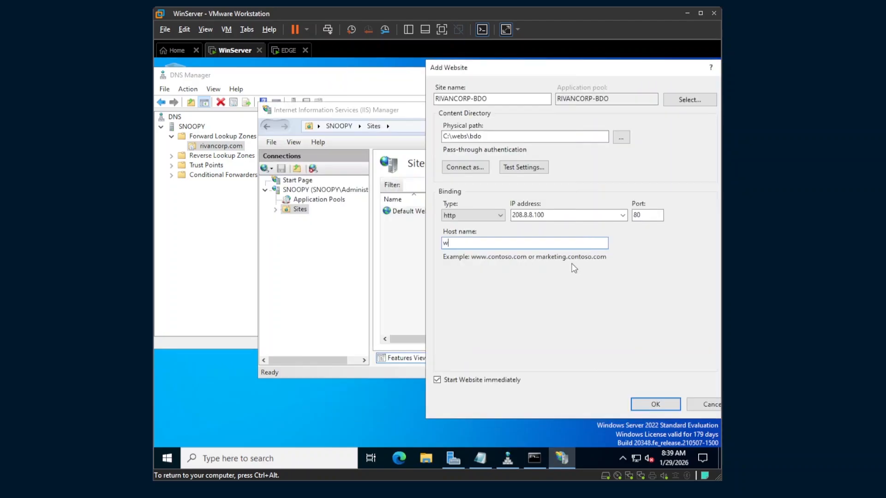
pyautogui.write('ww.rivancorp.com')
pyautogui.moveTo(505, 67); pyautogui.dragTo(404, 72)
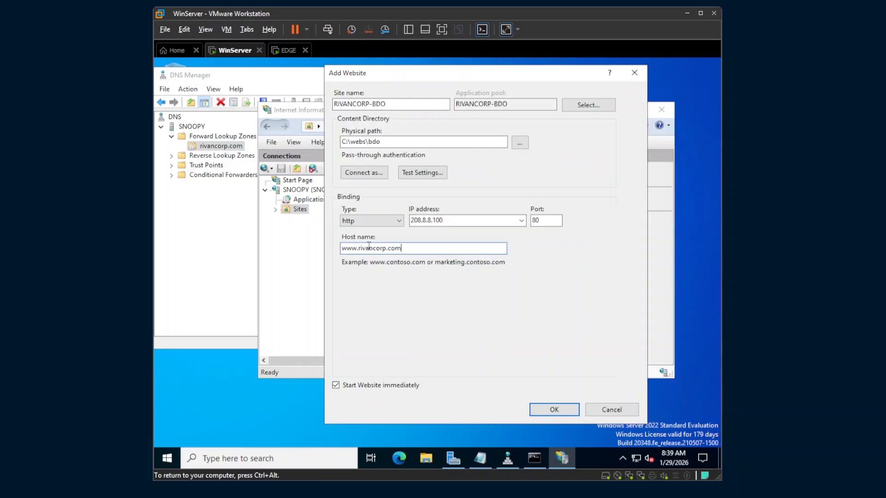
# Verify host name, IP and C:\webs\bdo path against the DNS records, then create RIVANCORP-BDO
pyautogui.moveTo(426, 249); pyautogui.dragTo(314, 257)
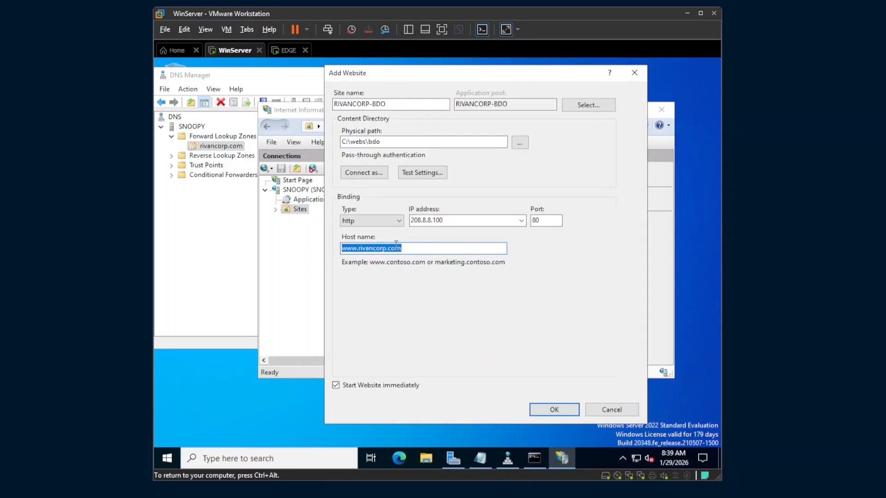
pyautogui.moveTo(449, 222); pyautogui.dragTo(383, 218)
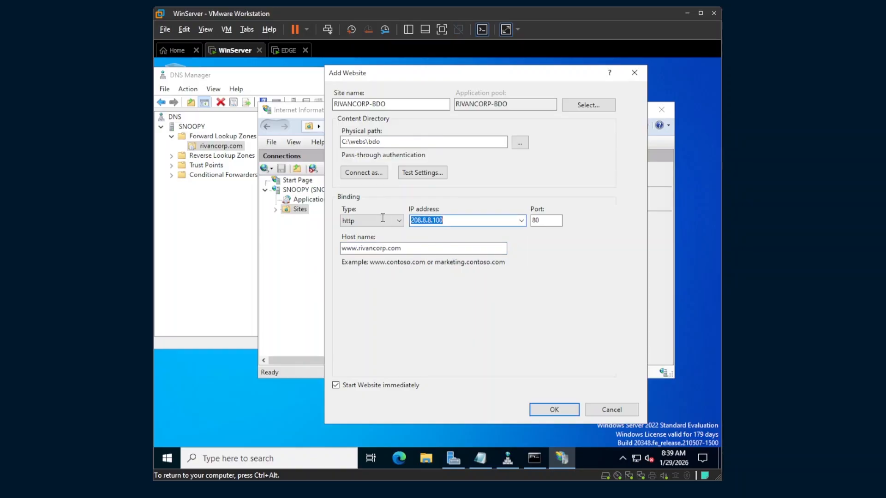
pyautogui.moveTo(465, 219); pyautogui.dragTo(404, 222)
pyautogui.click(217, 229)
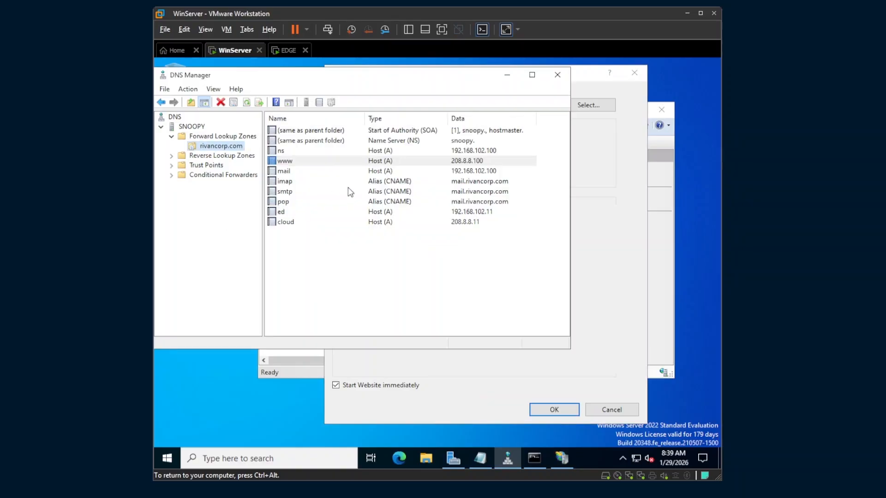
pyautogui.click(619, 278)
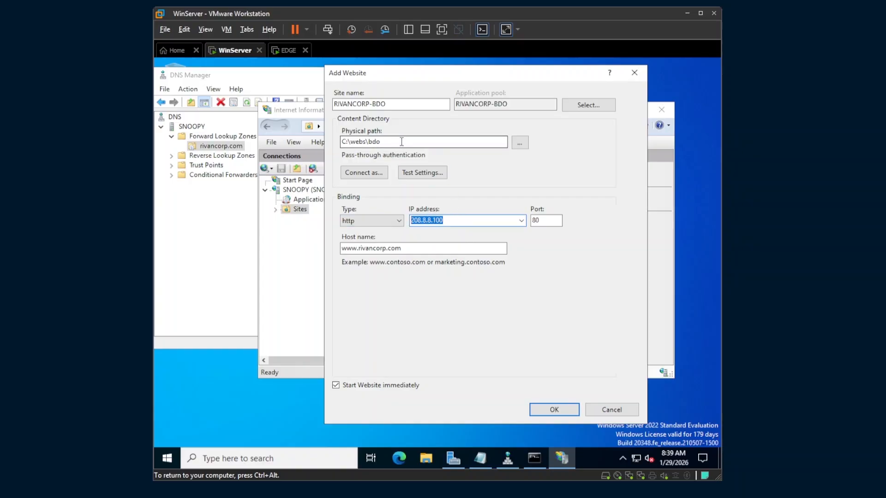
pyautogui.doubleClick(375, 141)
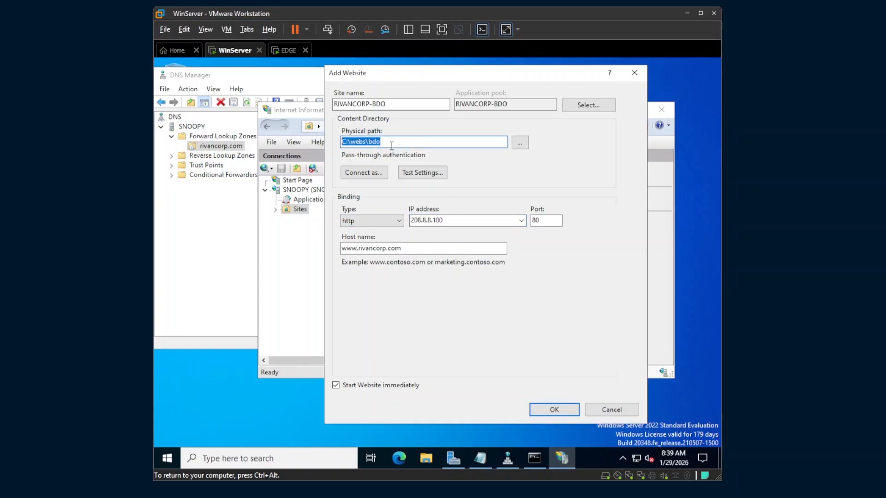
pyautogui.click(453, 356)
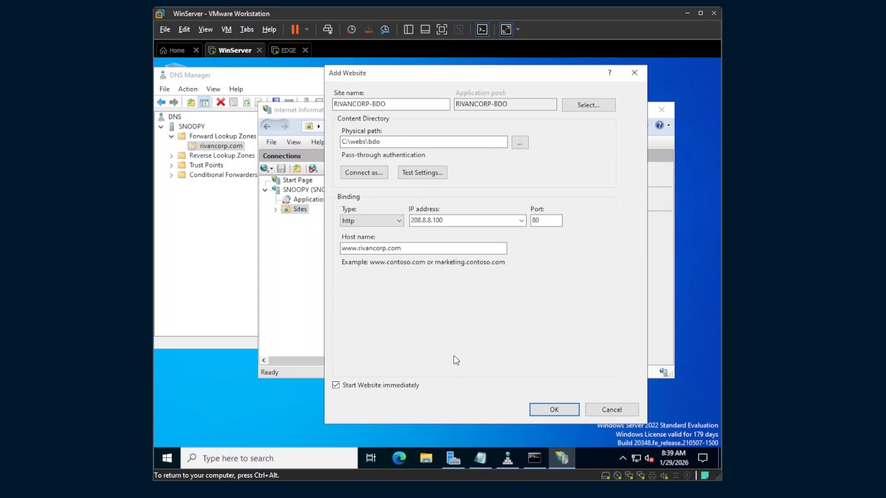
pyautogui.click(556, 408)
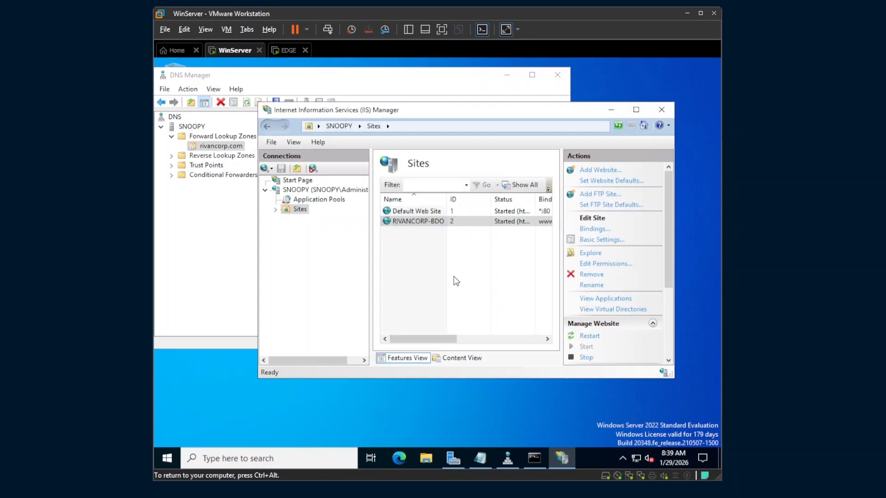
pyautogui.click(399, 459)
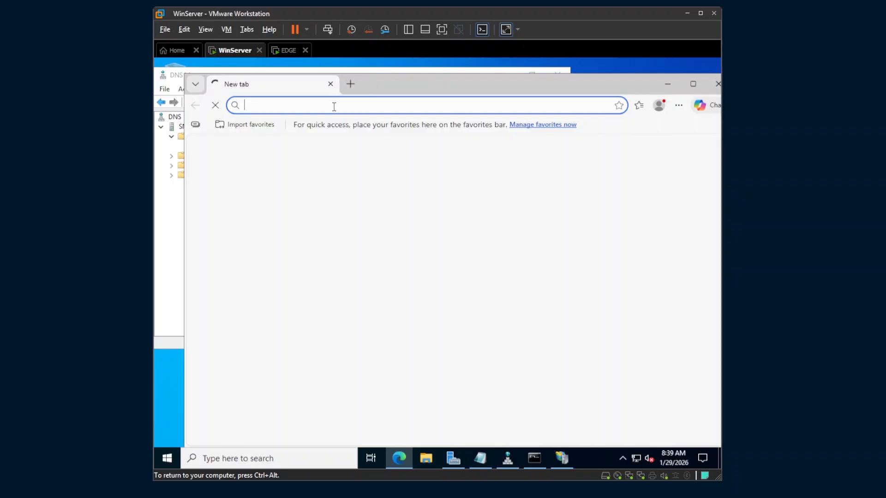
pyautogui.write('www.ri')
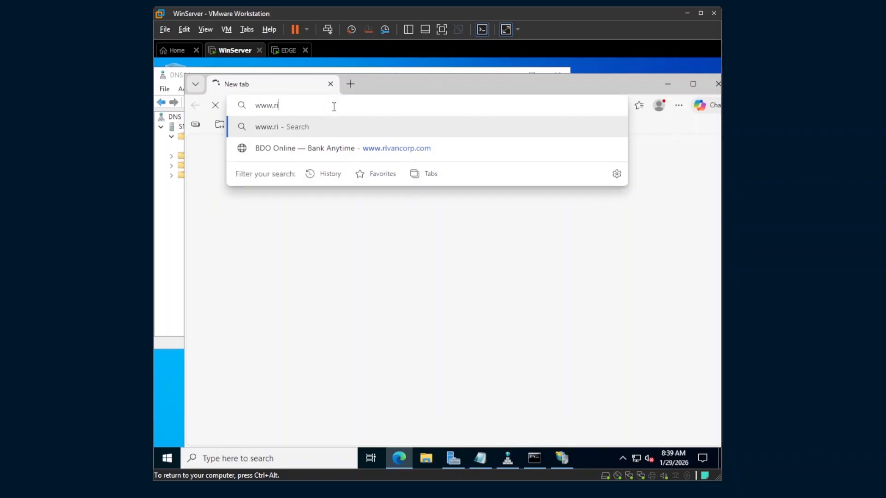
pyautogui.write('vancorp.com')
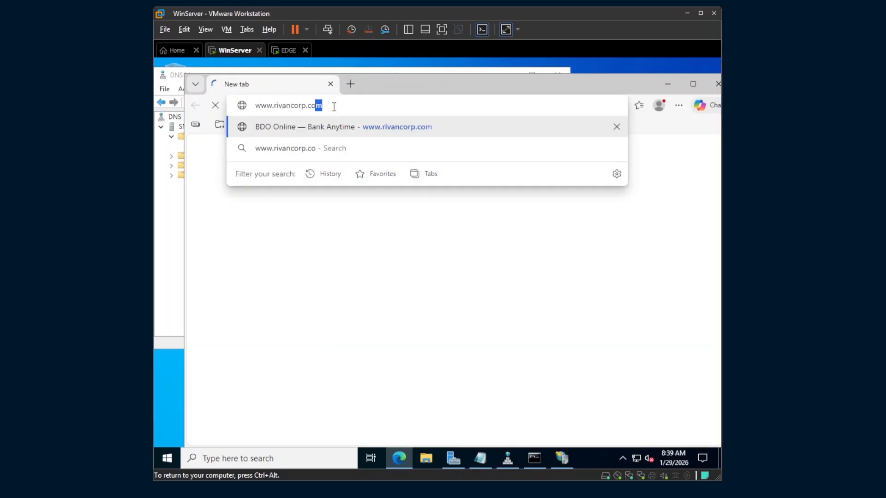
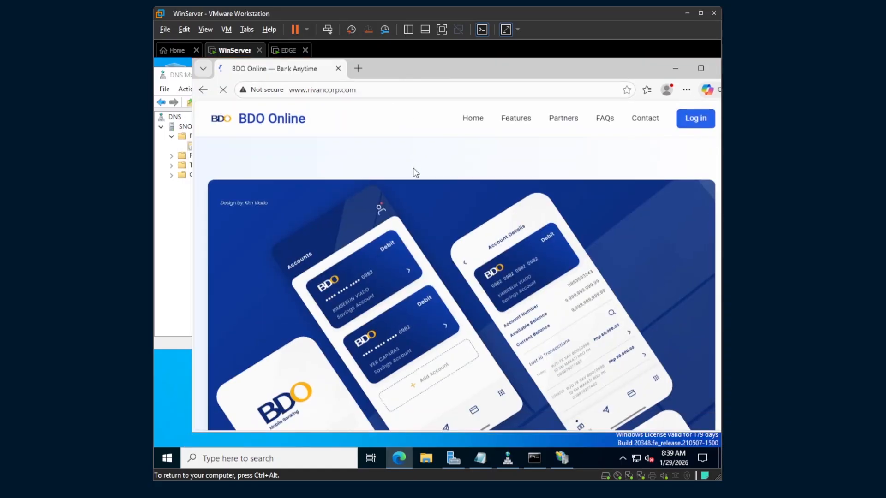
pyautogui.doubleClick(470, 69)
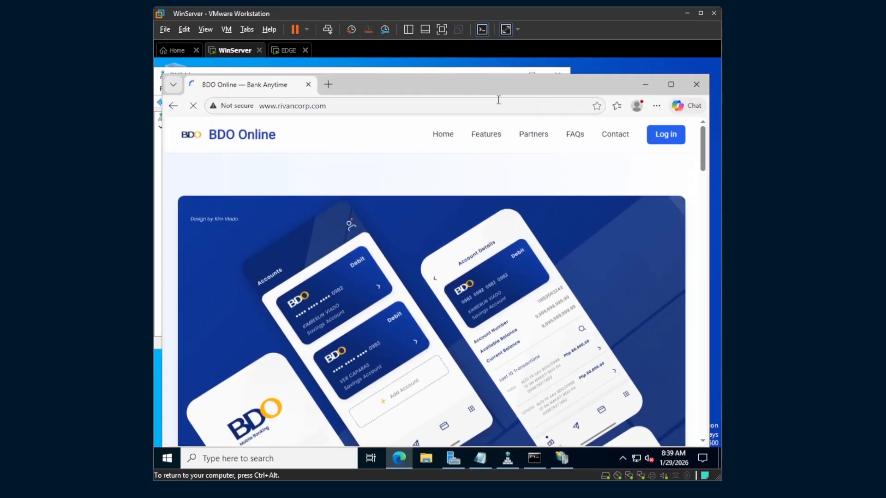
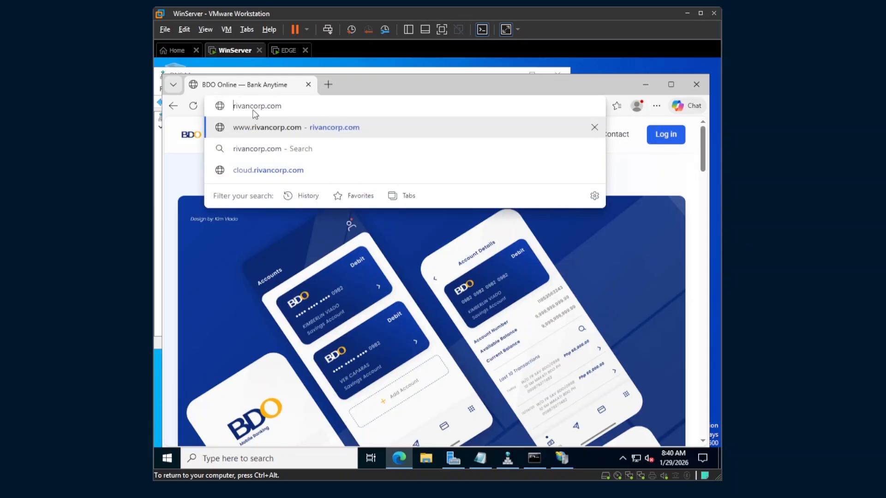
# Load the bare rivancorp.com address in Edge; it fails with a server IP not found error
pyautogui.moveTo(245, 105); pyautogui.dragTo(312, 105)
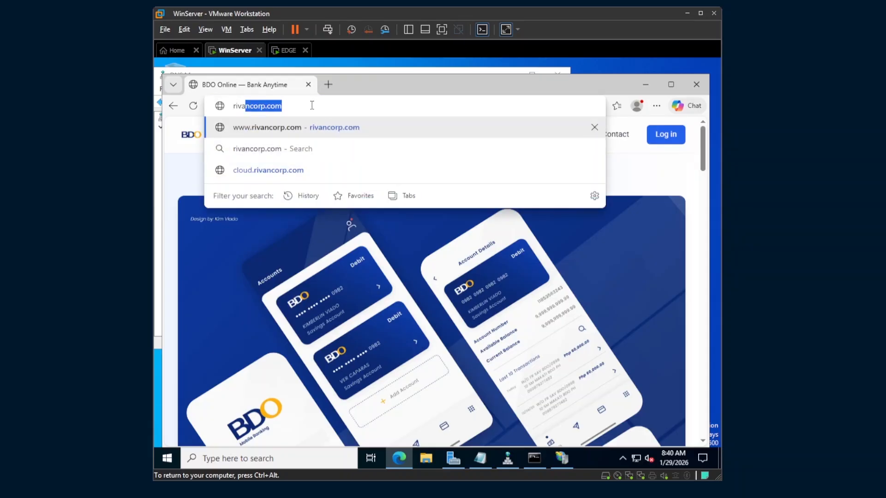
pyautogui.click(310, 106)
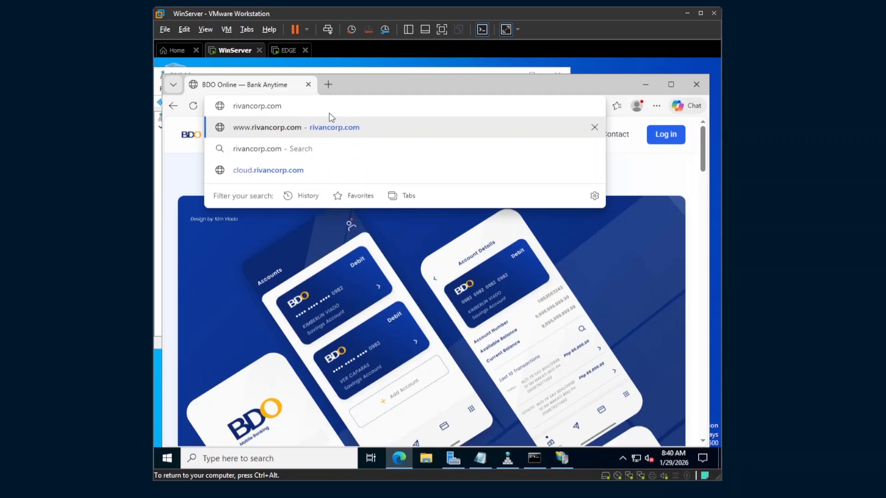
pyautogui.press('Return')
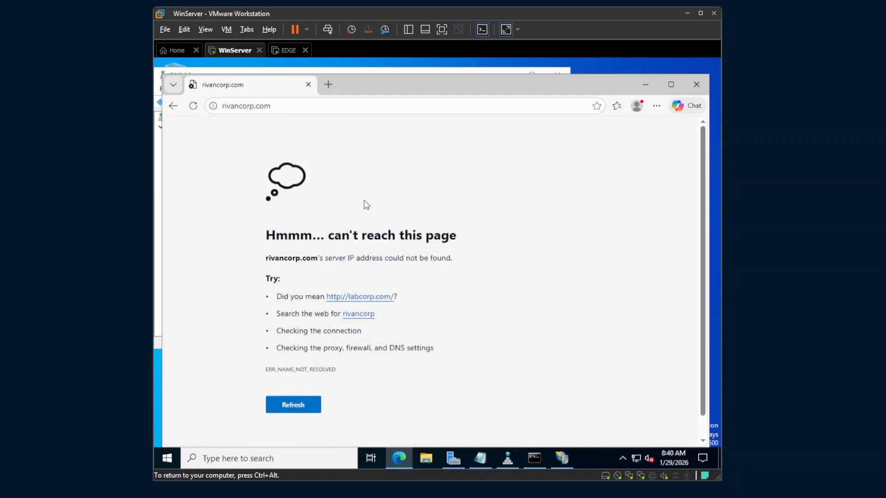
pyautogui.moveTo(357, 93); pyautogui.dragTo(386, 87)
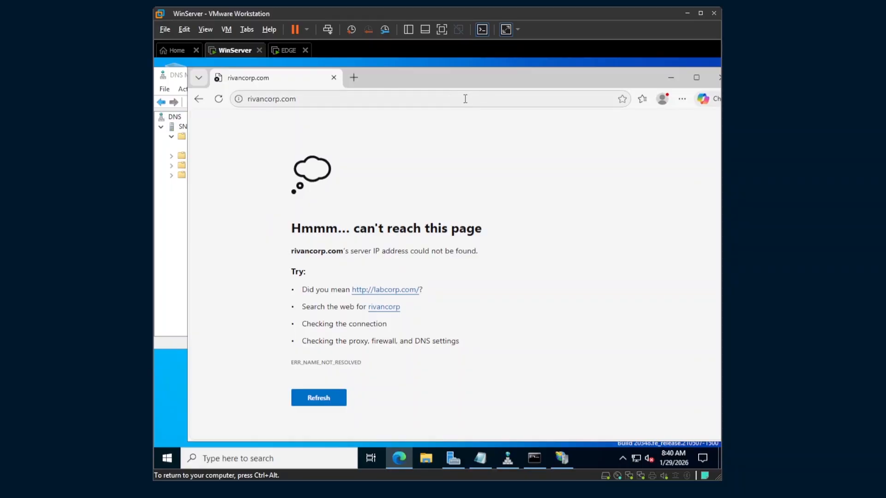
pyautogui.click(272, 99)
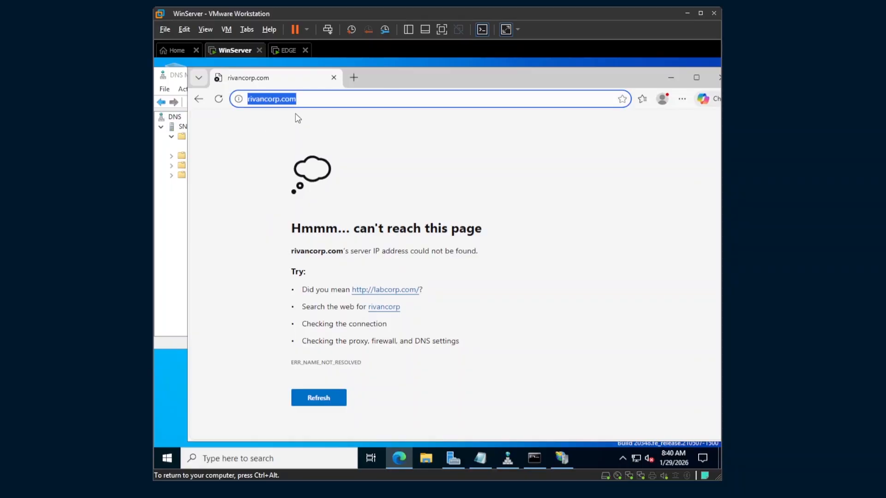
pyautogui.press('Home')
pyautogui.write('www.')
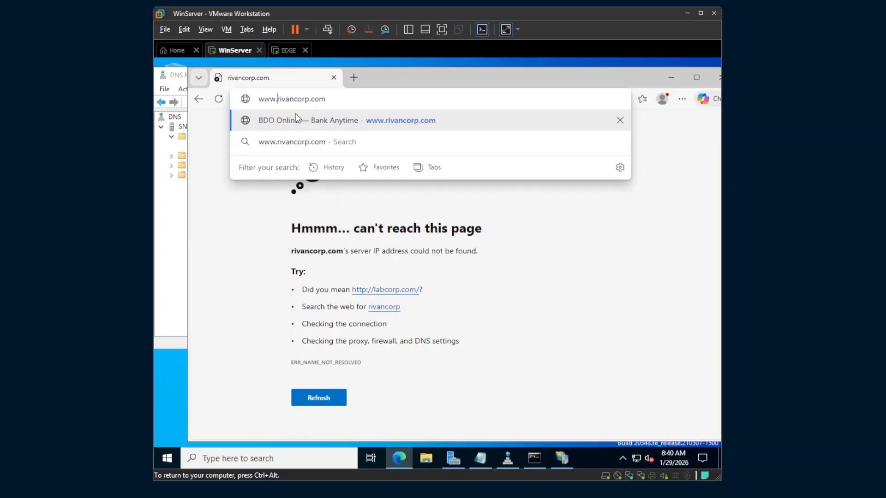
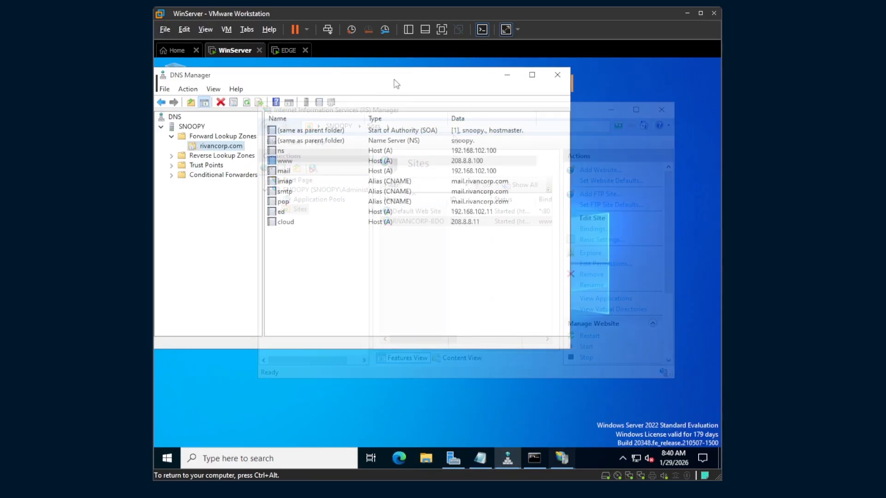
# Bring DNS Manager into view on the rivancorp.com zone records, including www at 208.8.8.100
pyautogui.moveTo(390, 81); pyautogui.dragTo(462, 88)
pyautogui.click(340, 316)
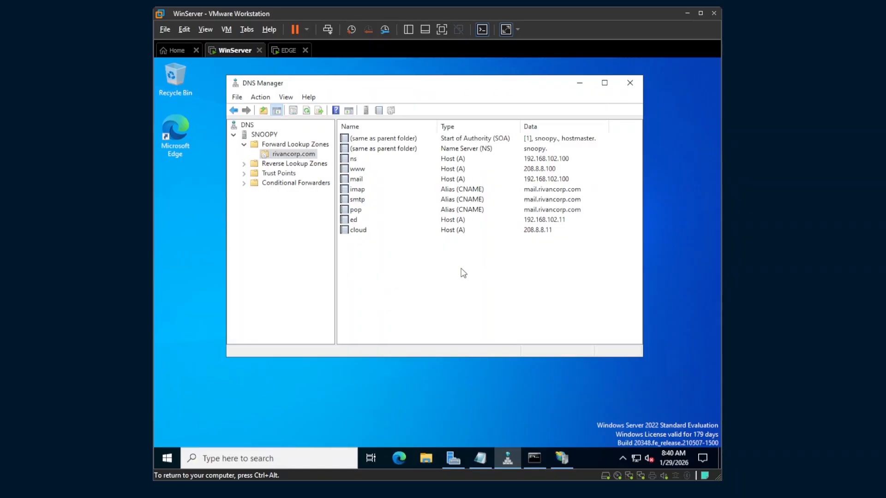
pyautogui.click(358, 170)
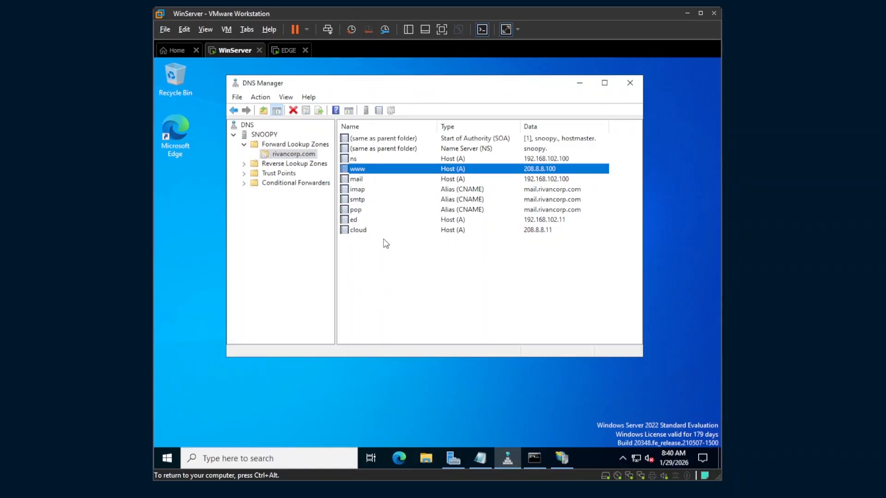
pyautogui.click(390, 251)
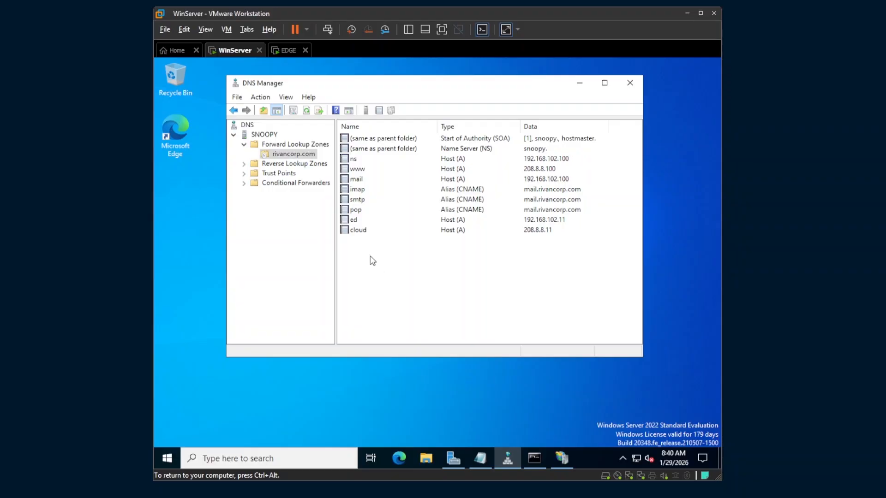
# Create a host (A) record with a blank name pointing rivancorp.com to 208.8.8.100
pyautogui.rightClick(370, 225)
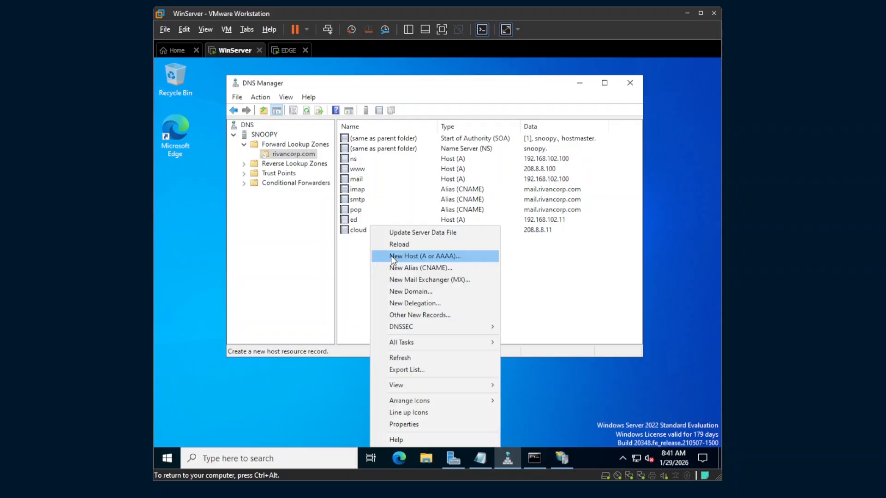
pyautogui.click(423, 257)
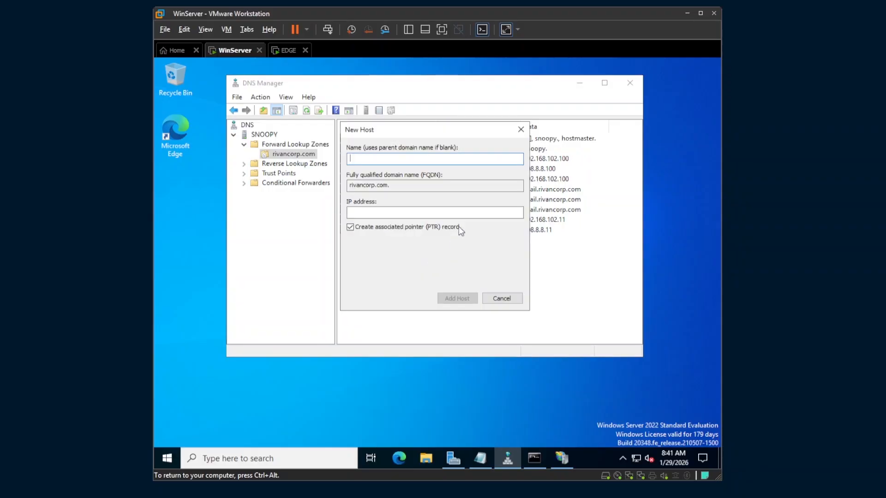
pyautogui.click(381, 214)
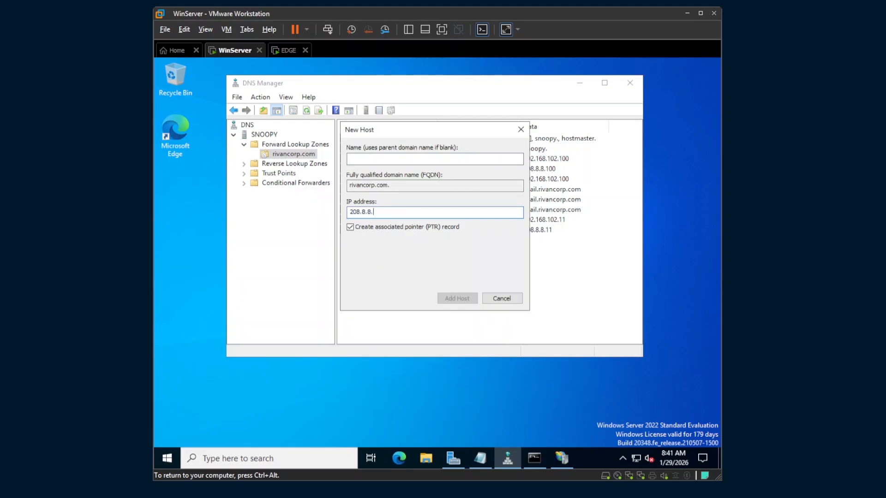
pyautogui.write('208.8.8.1')
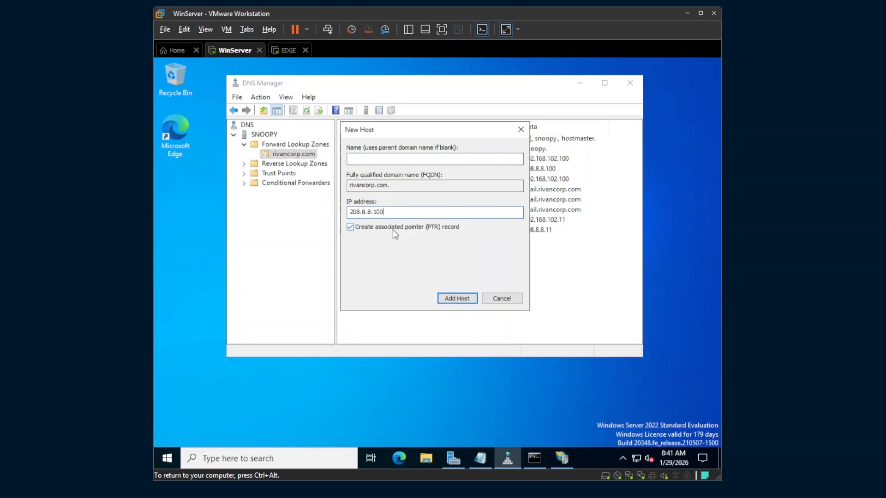
pyautogui.click(456, 298)
pyautogui.click(502, 291)
pyautogui.click(503, 298)
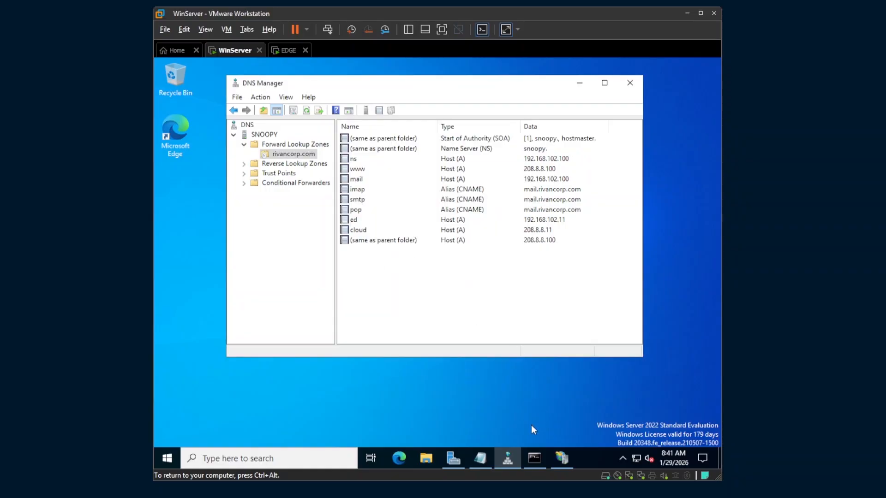
pyautogui.click(562, 461)
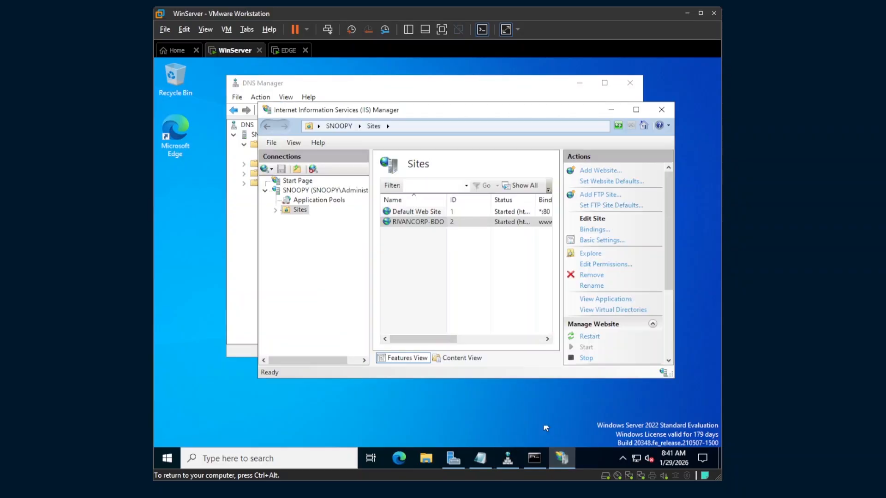
pyautogui.click(450, 224)
pyautogui.click(432, 222)
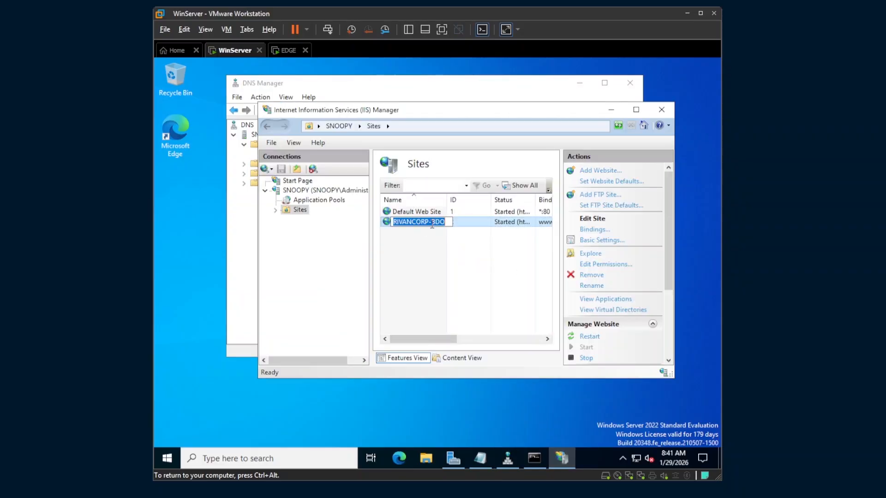
pyautogui.press('Return')
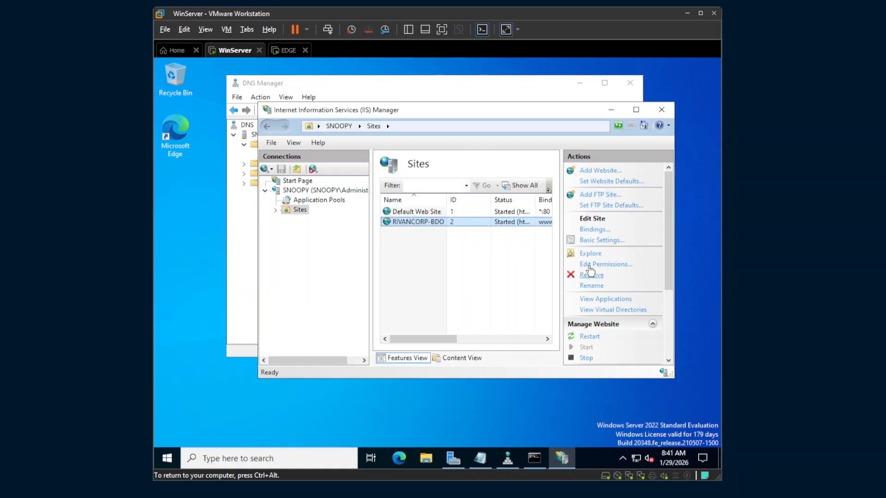
pyautogui.click(595, 230)
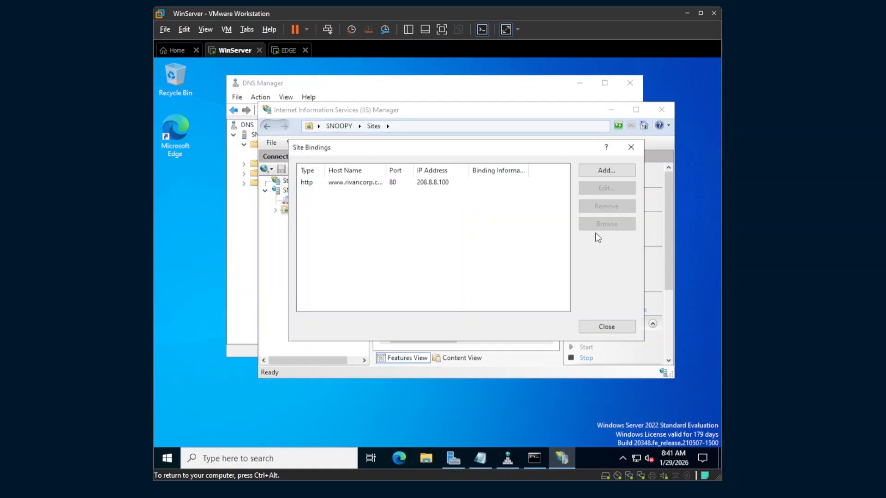
pyautogui.click(407, 184)
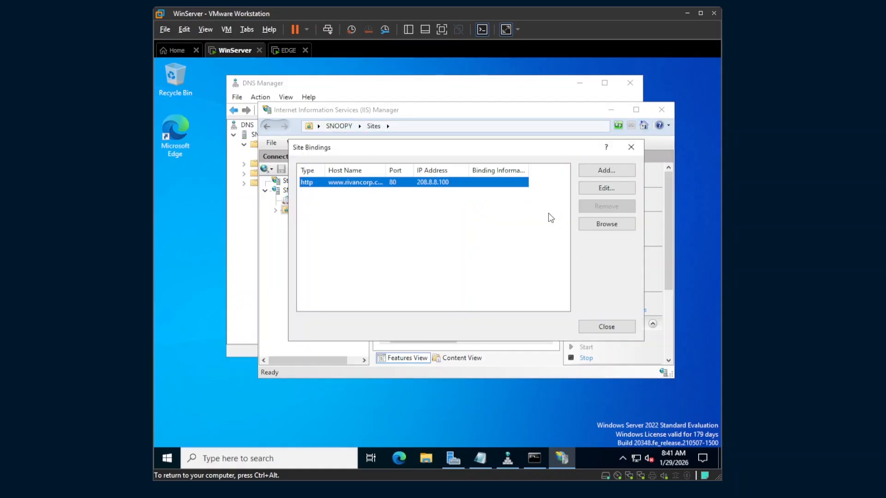
# Add an http binding for host rivancorp.com on 208.8.8.100 port 80, then close the bindings list
pyautogui.click(615, 170)
pyautogui.click(401, 196)
pyautogui.click(401, 196)
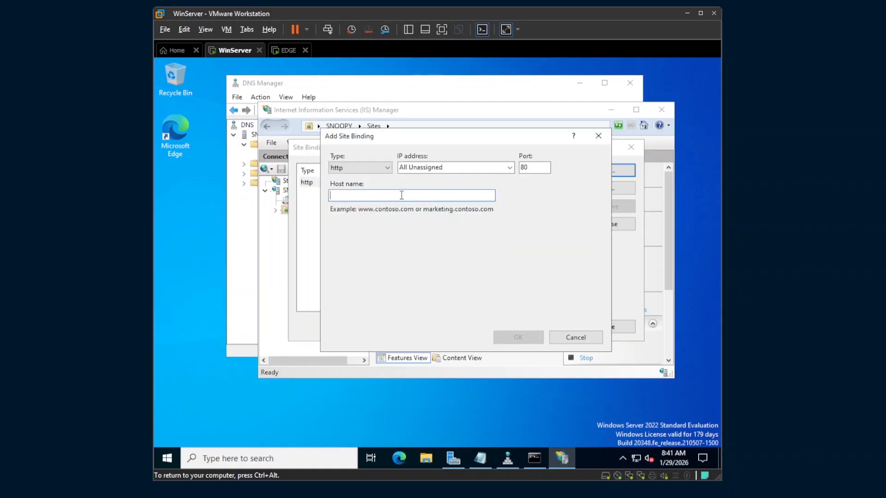
pyautogui.write('rivancorp.com')
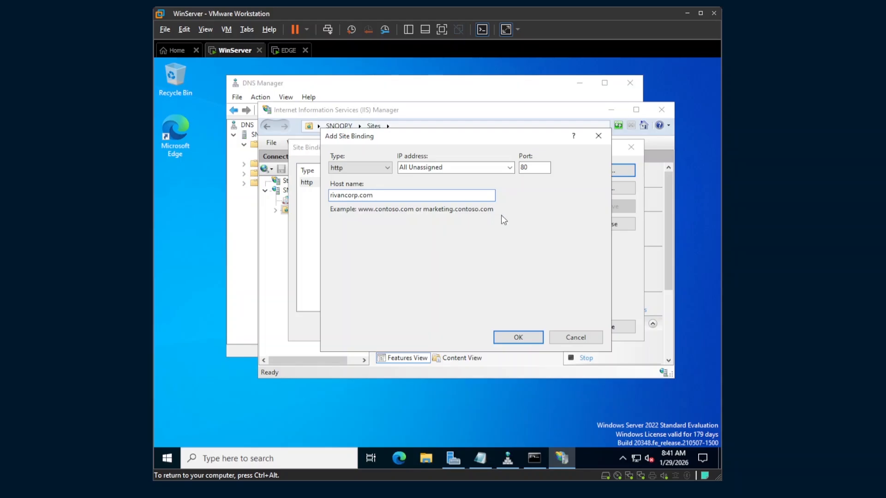
pyautogui.click(509, 168)
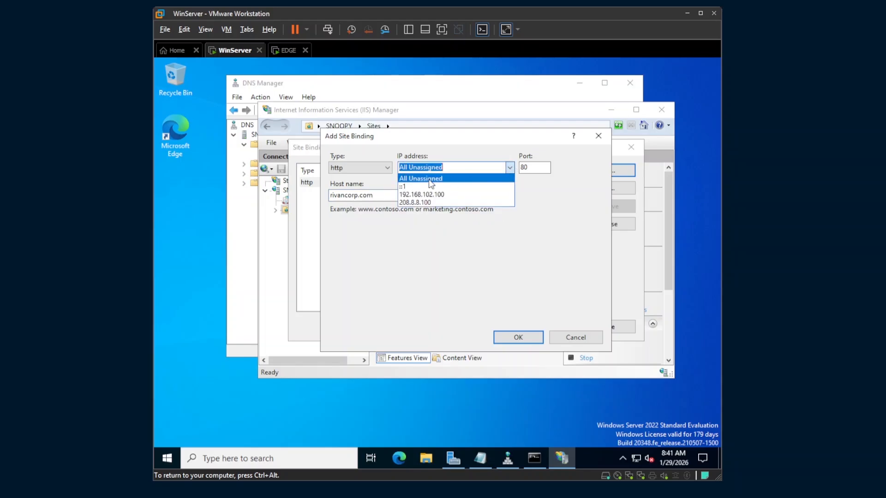
pyautogui.click(472, 209)
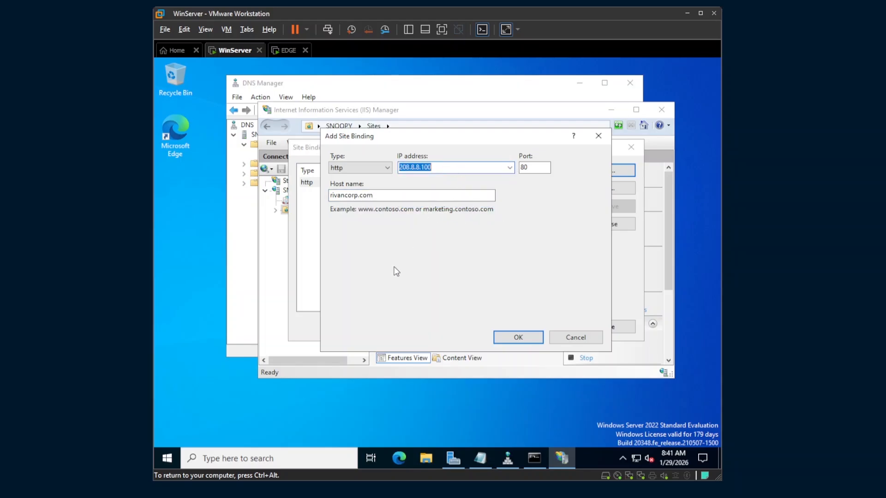
pyautogui.click(511, 337)
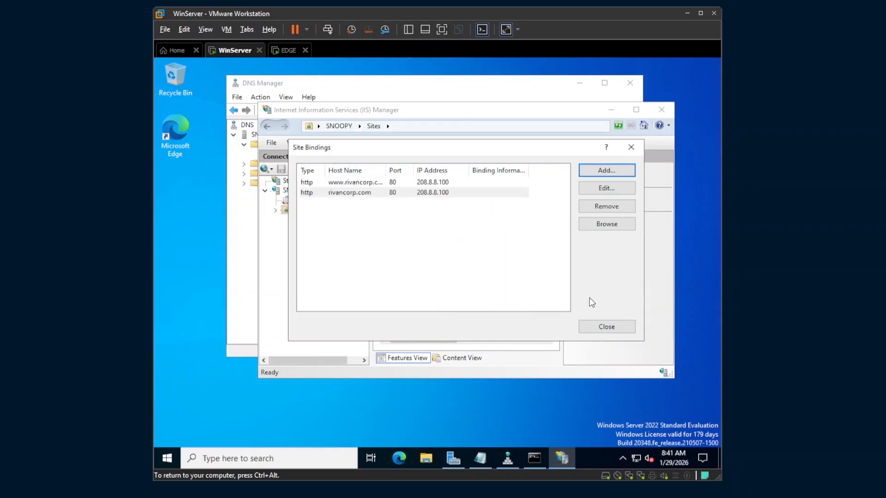
pyautogui.click(595, 331)
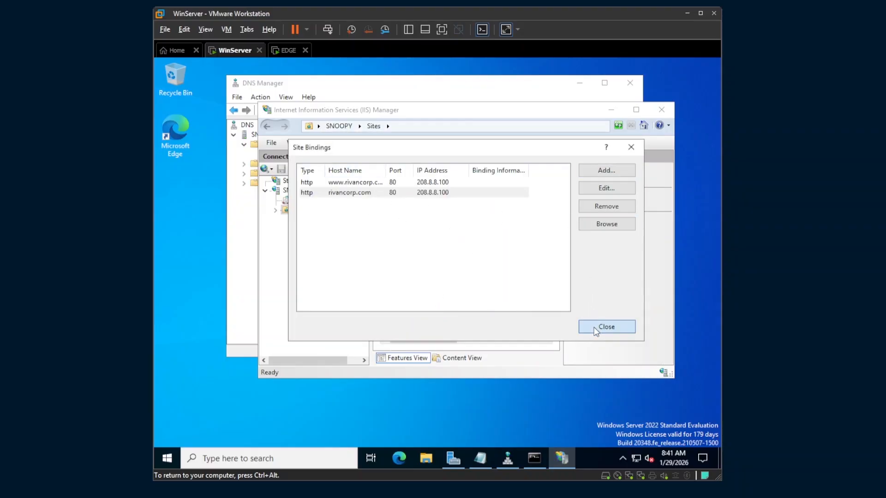
pyautogui.click(610, 111)
# Clear the desktop, launch Edge, and enter rivancorp.com in the address bar
pyautogui.click(580, 83)
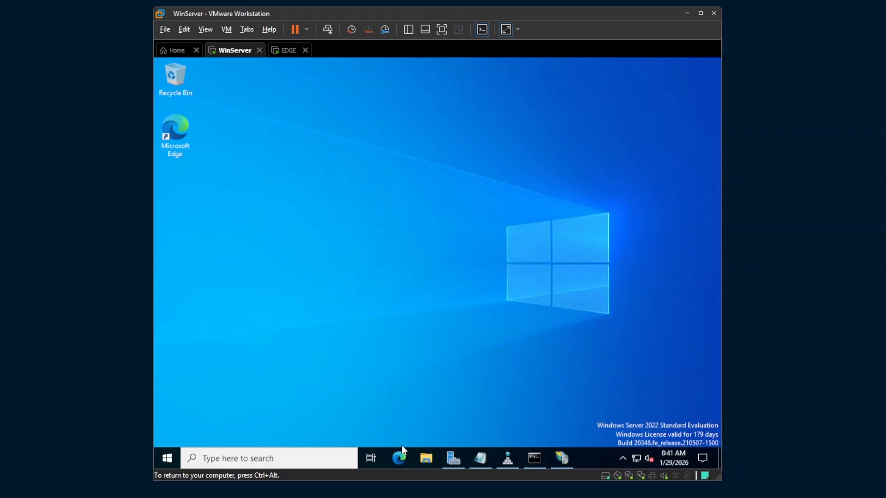
pyautogui.click(399, 457)
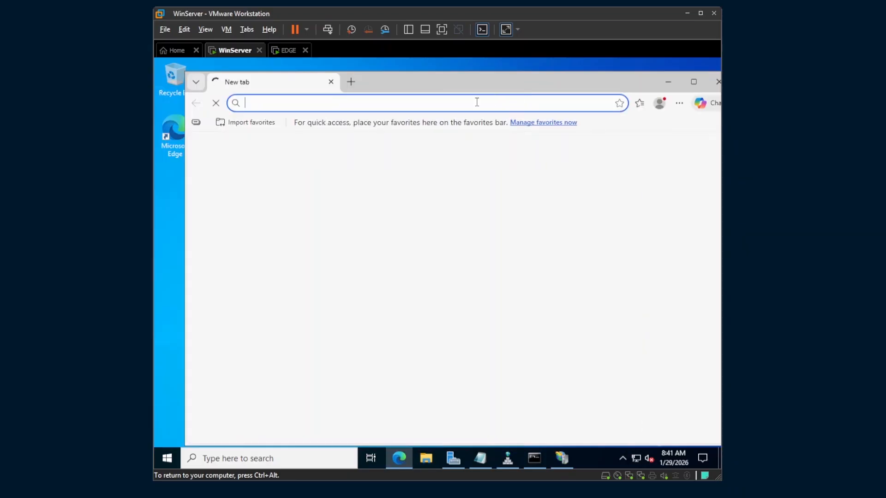
pyautogui.click(448, 103)
pyautogui.write('rivancorp.com')
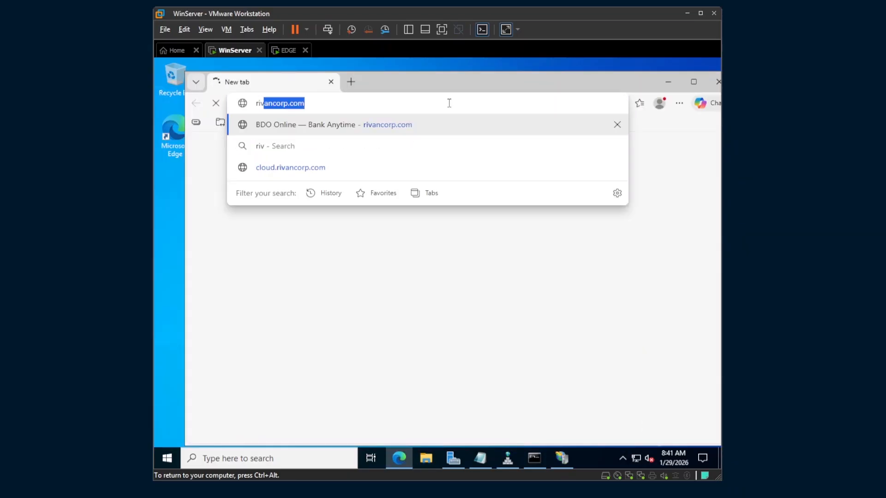
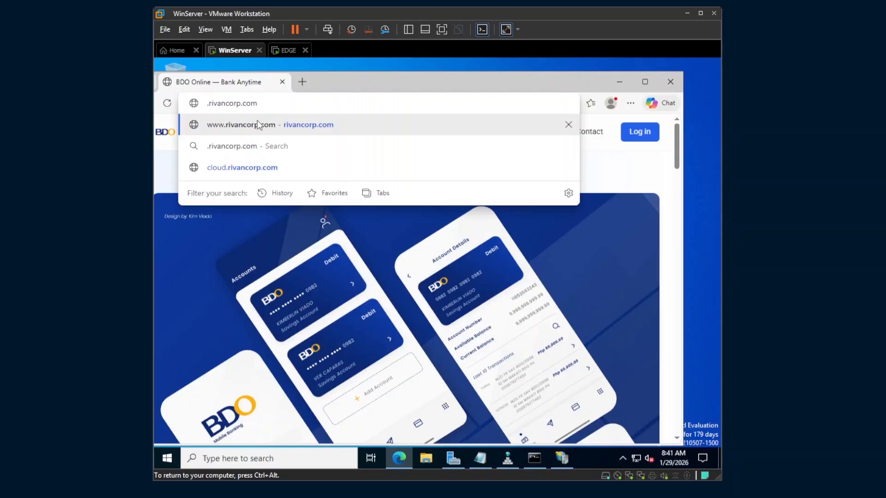
pyautogui.press('Delete')
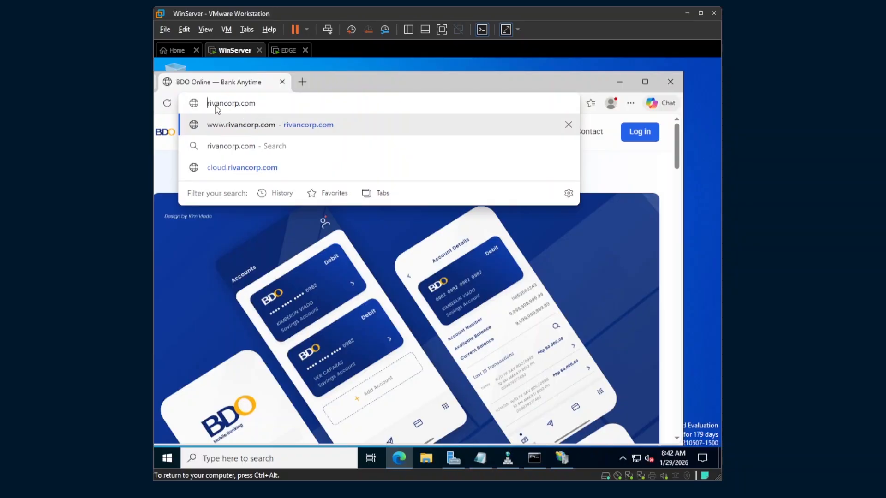
pyautogui.press('Return')
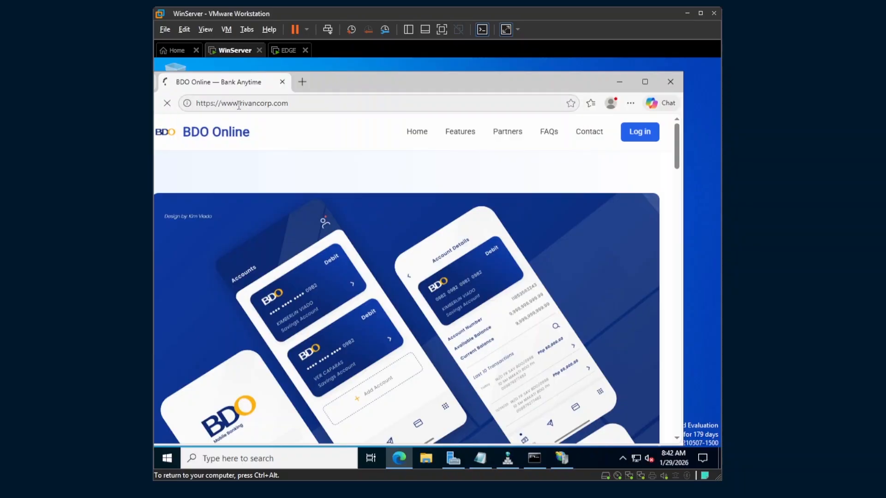
pyautogui.click(239, 104)
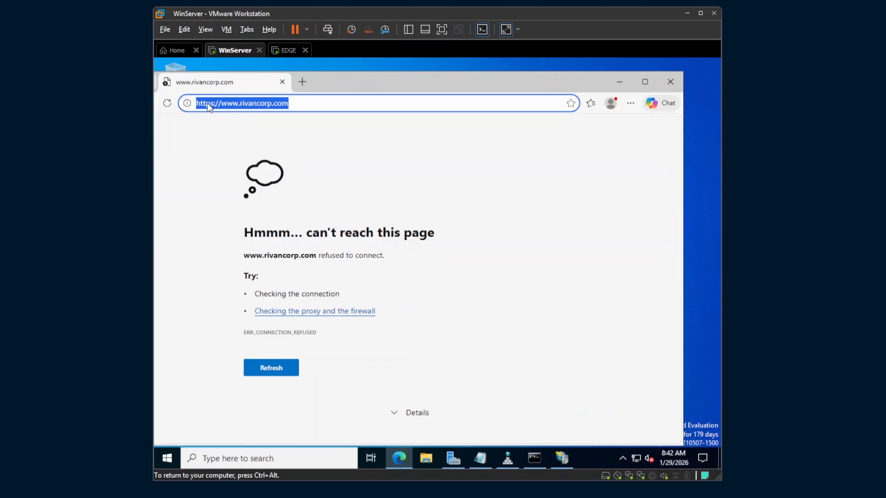
pyautogui.click(206, 104)
pyautogui.press('Delete')
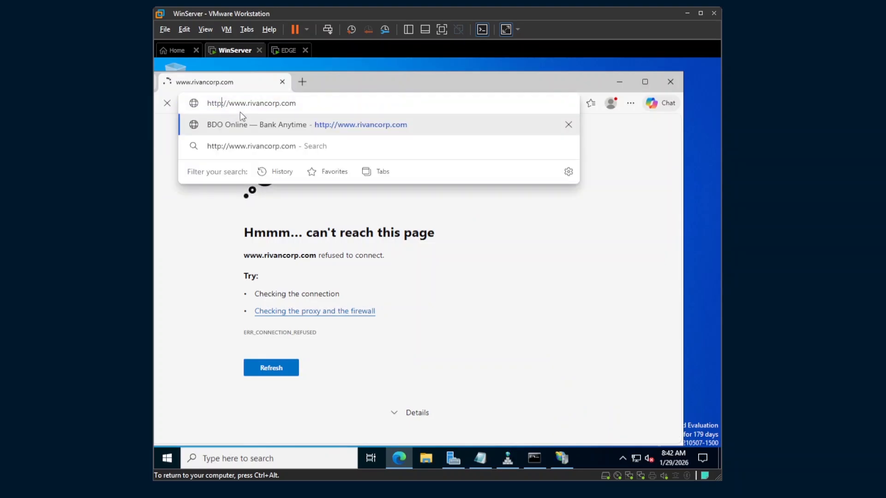
pyautogui.moveTo(250, 104); pyautogui.dragTo(227, 105)
pyautogui.press('Delete')
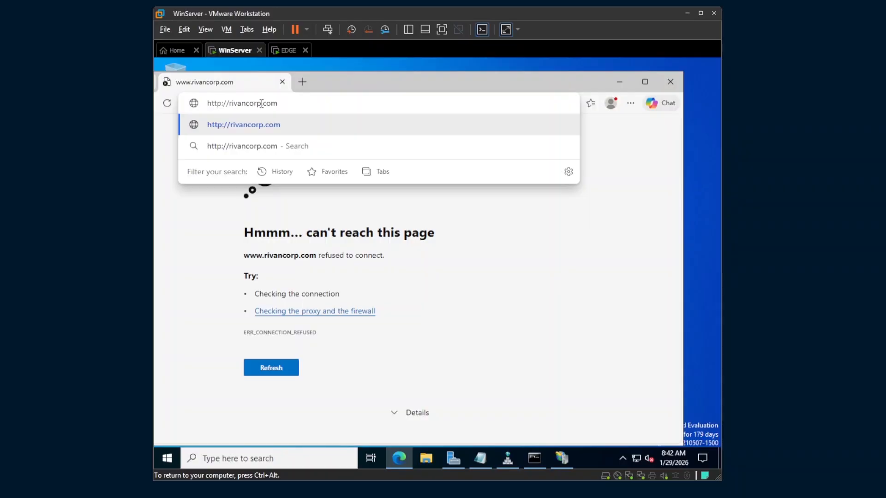
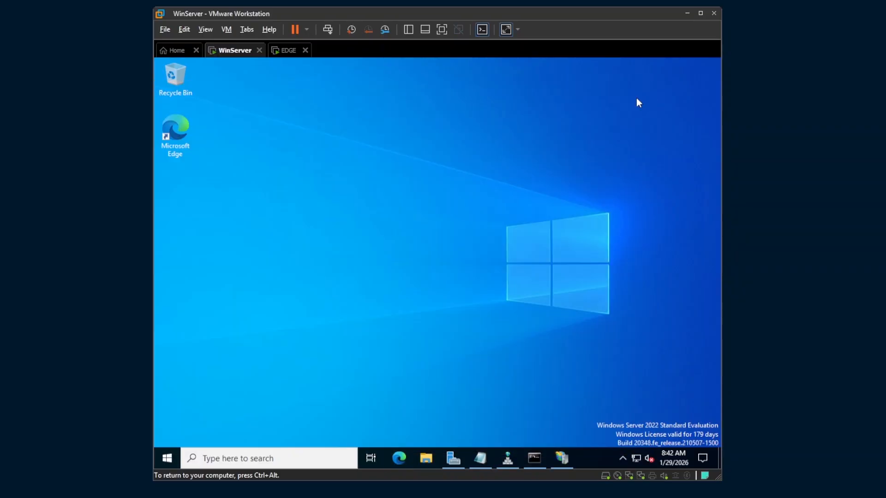
# Open DNS Manager and show the rivancorp.com zone's records
pyautogui.click(507, 458)
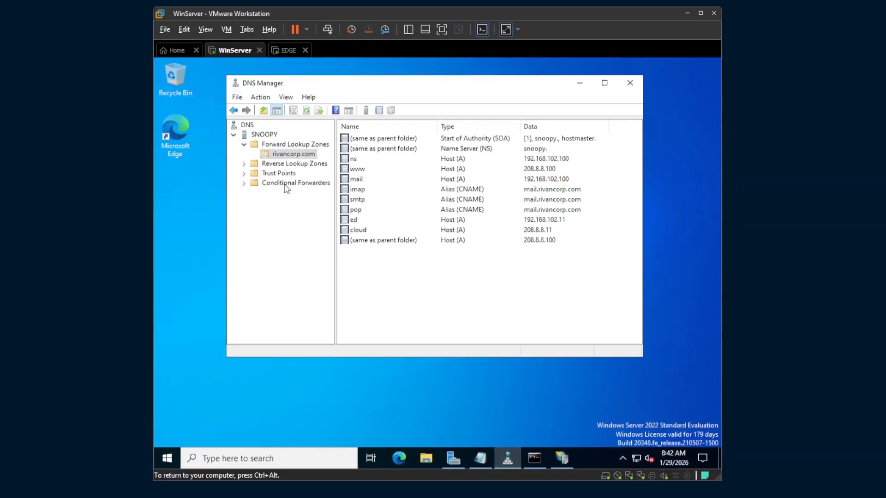
pyautogui.click(283, 155)
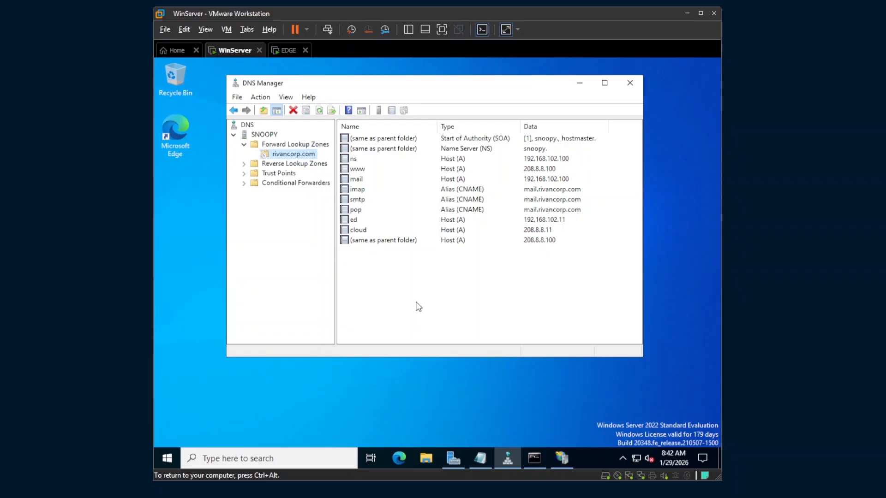
pyautogui.click(372, 295)
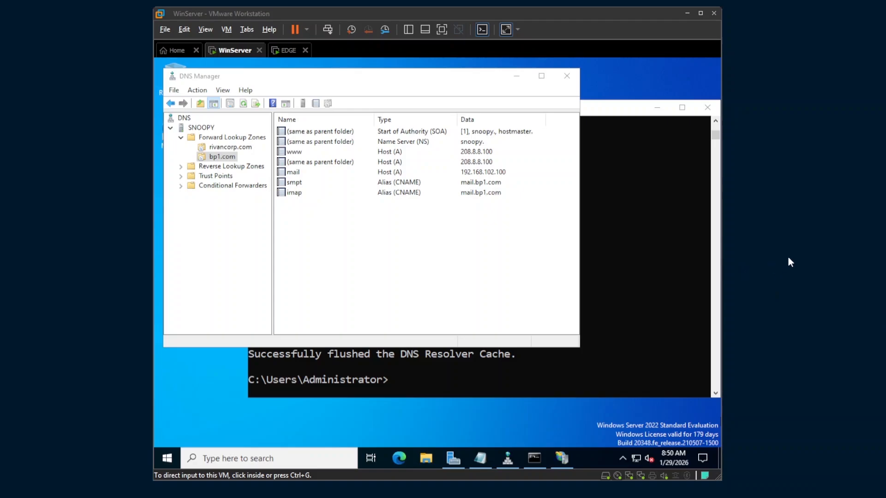
# Nudge the DNS Manager window right and minimize the Command Prompt window
pyautogui.click(453, 241)
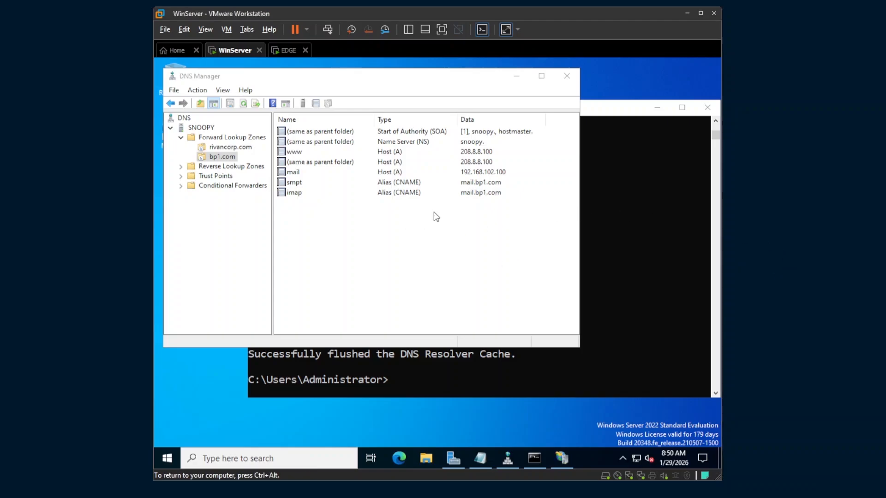
pyautogui.moveTo(373, 82); pyautogui.dragTo(390, 85)
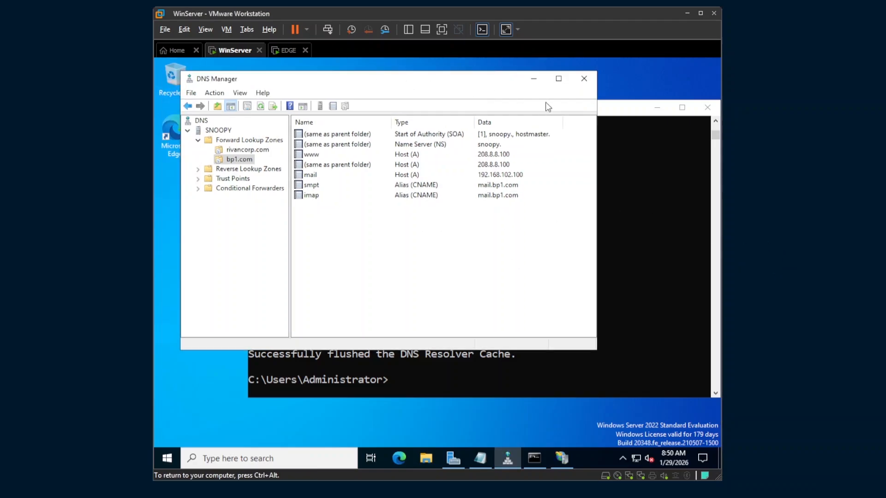
pyautogui.click(641, 161)
pyautogui.moveTo(631, 113); pyautogui.dragTo(607, 112)
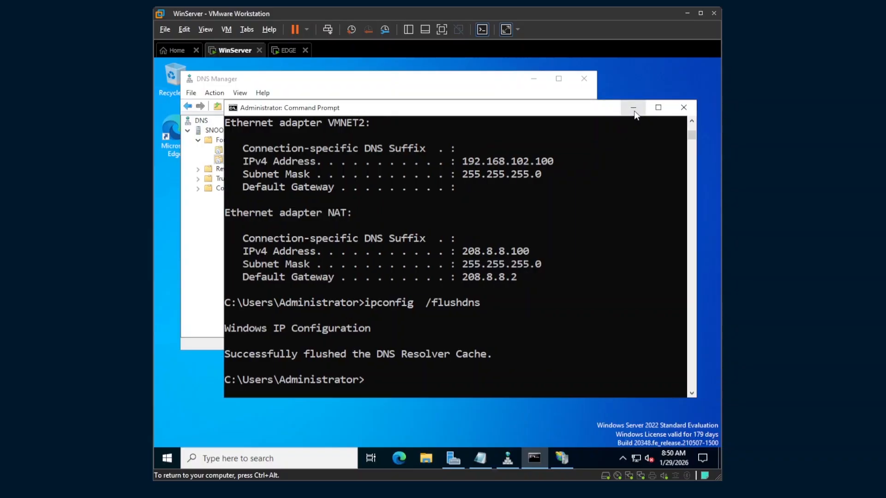
pyautogui.click(633, 107)
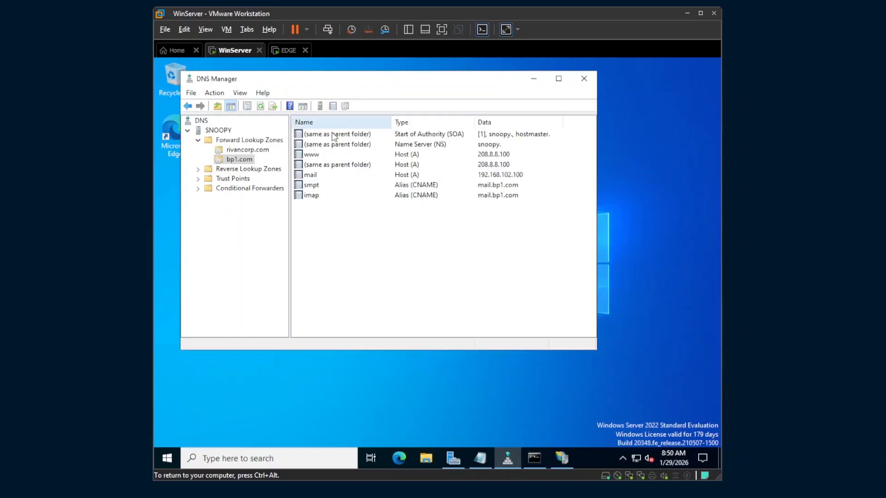
# Switch between the bp1.com and rivancorp.com zones, ending on rivancorp.com's records
pyautogui.click(236, 160)
pyautogui.click(239, 151)
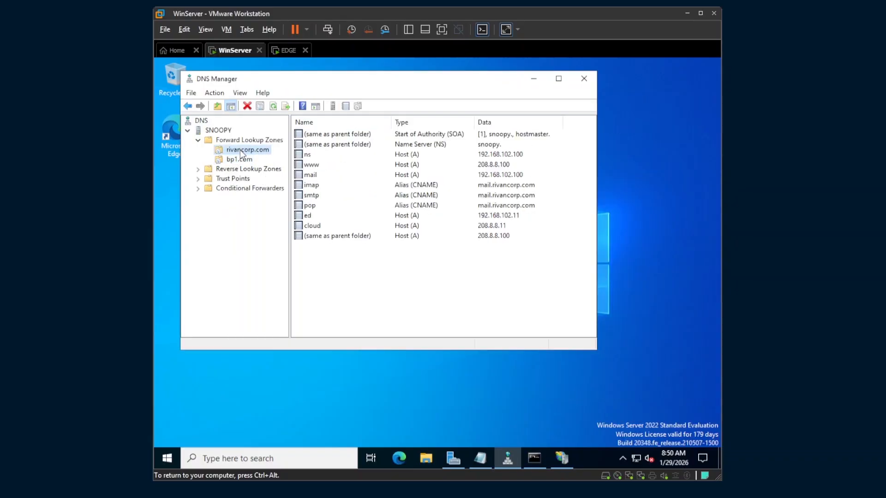
pyautogui.click(238, 159)
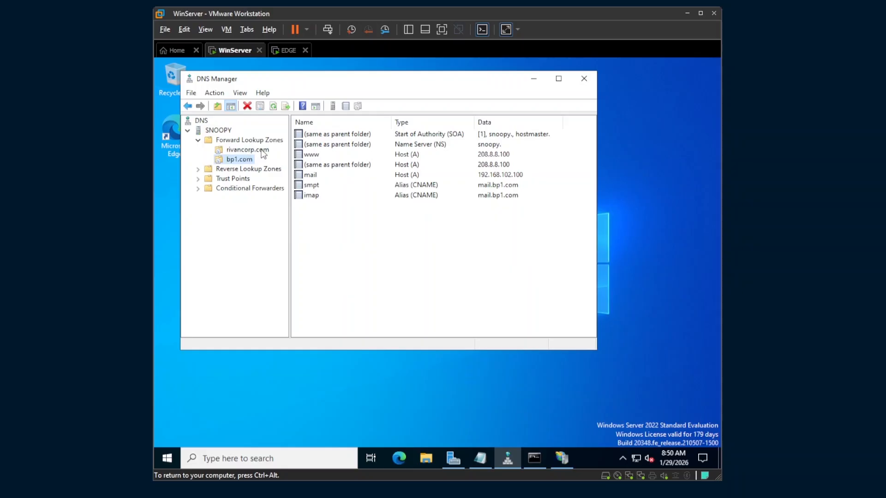
pyautogui.click(249, 150)
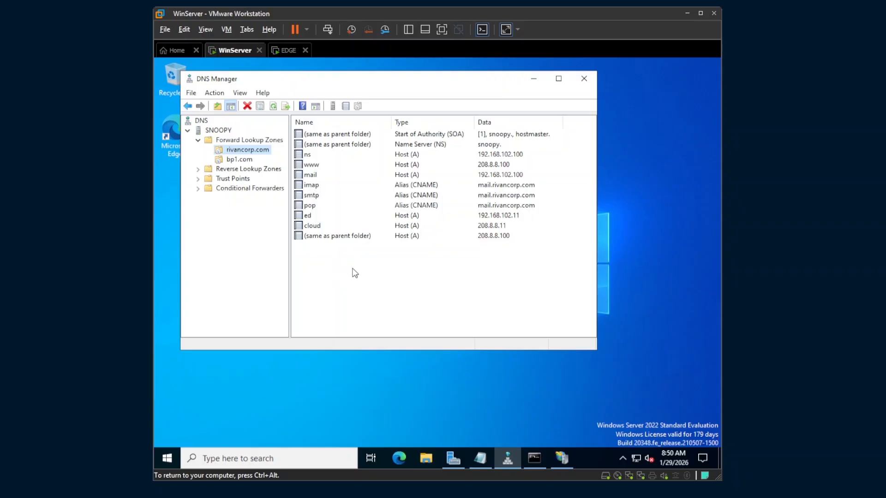
# Add a priority-10 MX record to rivancorp.com pointing to mail.rivancorp.com
pyautogui.rightClick(373, 278)
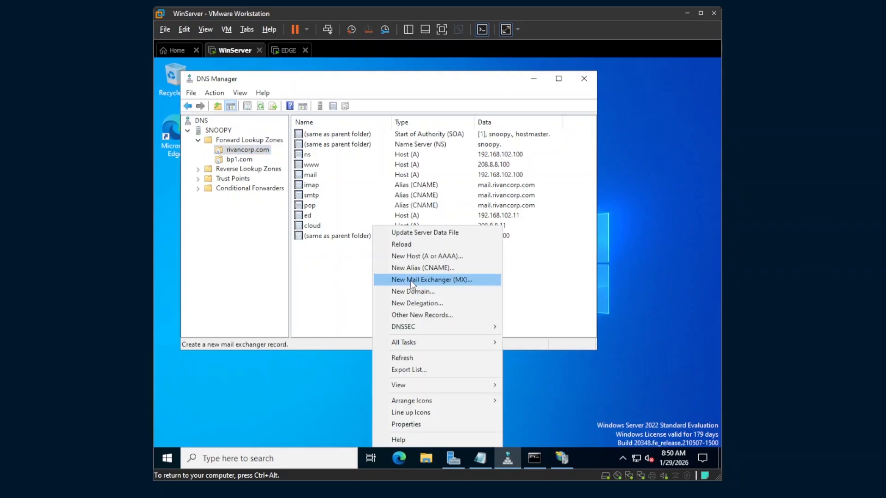
pyautogui.click(456, 283)
pyautogui.moveTo(323, 98); pyautogui.dragTo(478, 108)
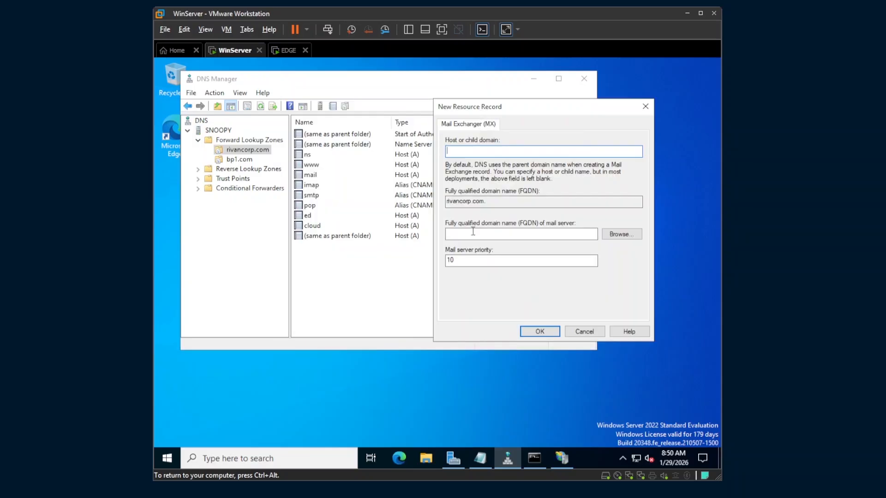
pyautogui.click(471, 239)
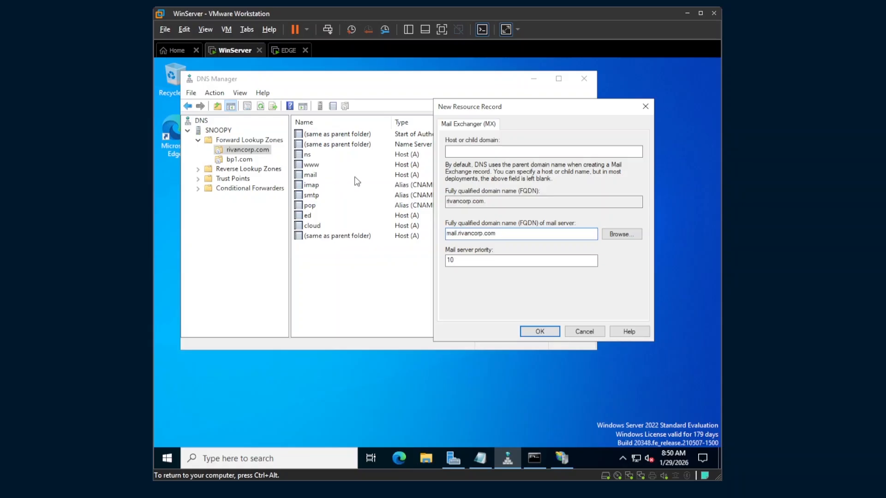
pyautogui.click(534, 331)
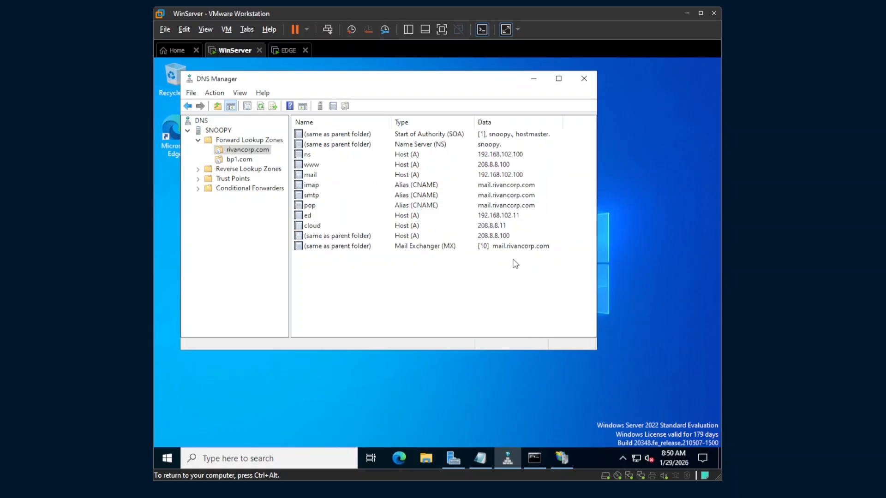
# Add a priority-10 MX record to bp1.com pointing to mail.bp1.com
pyautogui.click(238, 159)
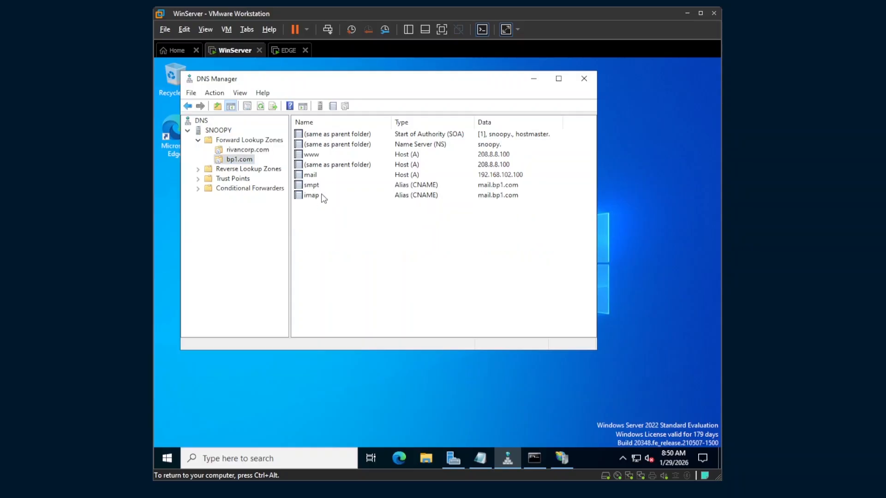
pyautogui.rightClick(387, 225)
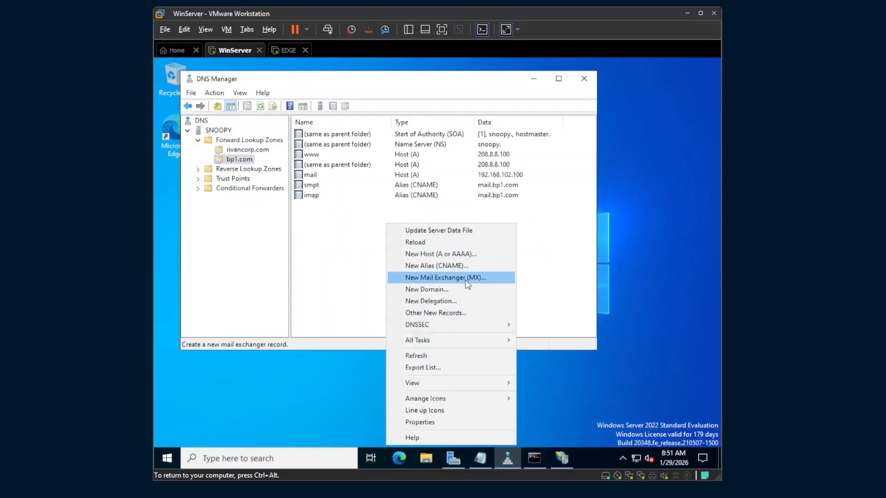
pyautogui.click(462, 278)
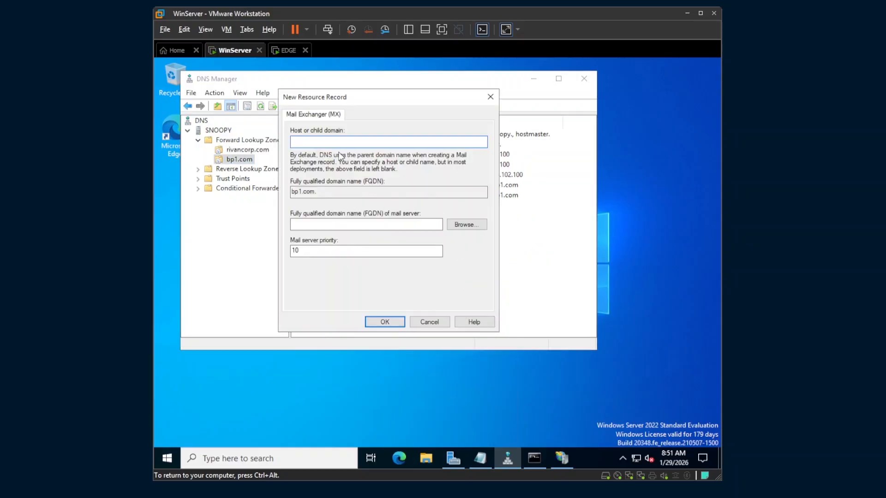
pyautogui.click(461, 232)
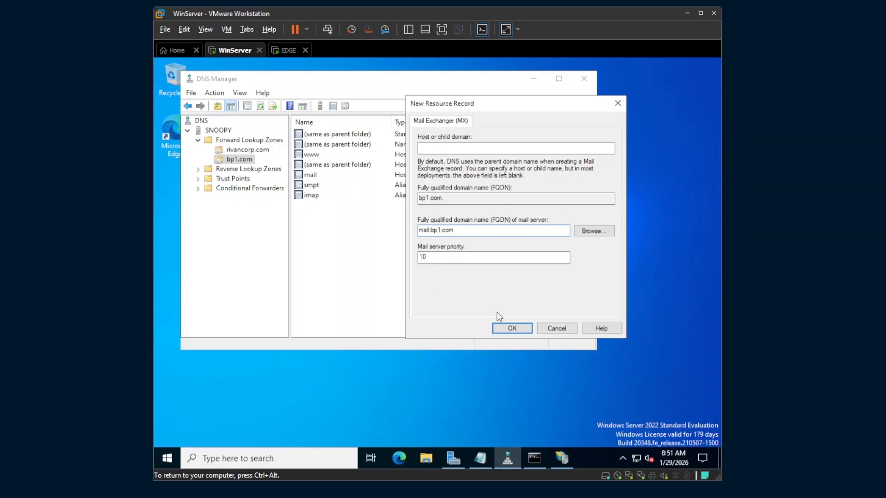
pyautogui.click(509, 327)
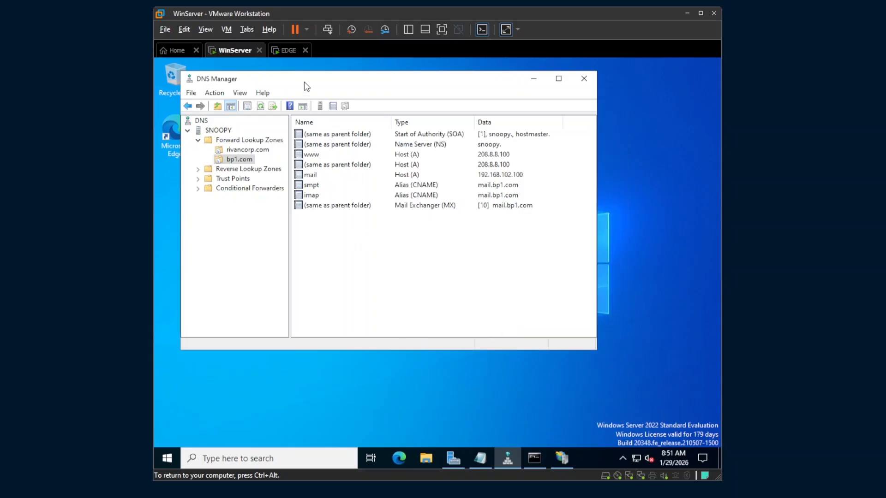
pyautogui.moveTo(321, 88); pyautogui.dragTo(411, 85)
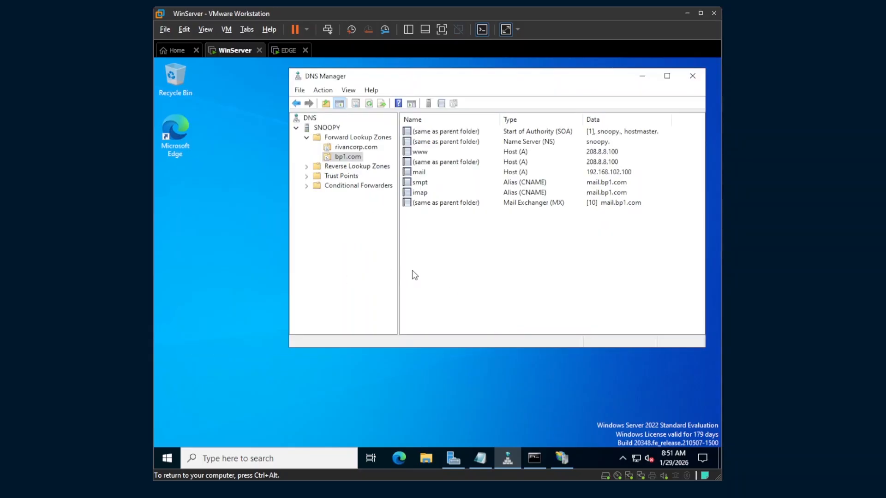
# From the host's Run prompt, open \\192.168.102.100\c$ in File Explorer
pyautogui.press('super')
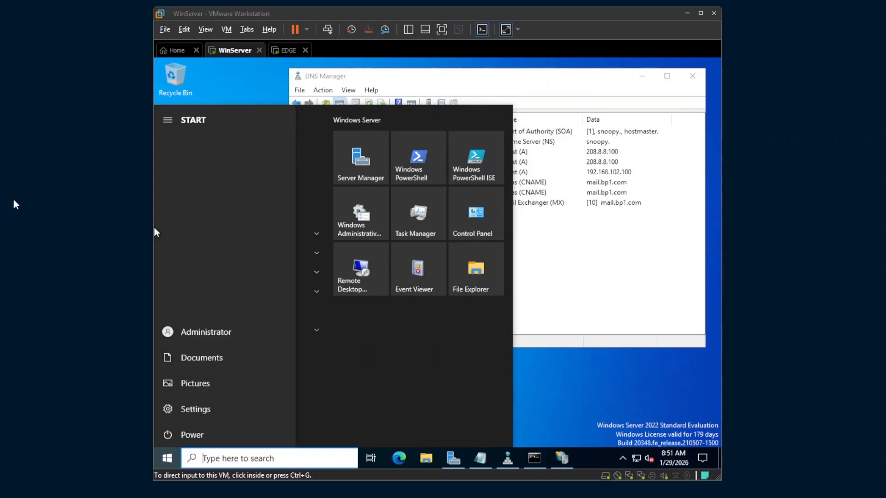
pyautogui.click(556, 311)
pyautogui.click(43, 225)
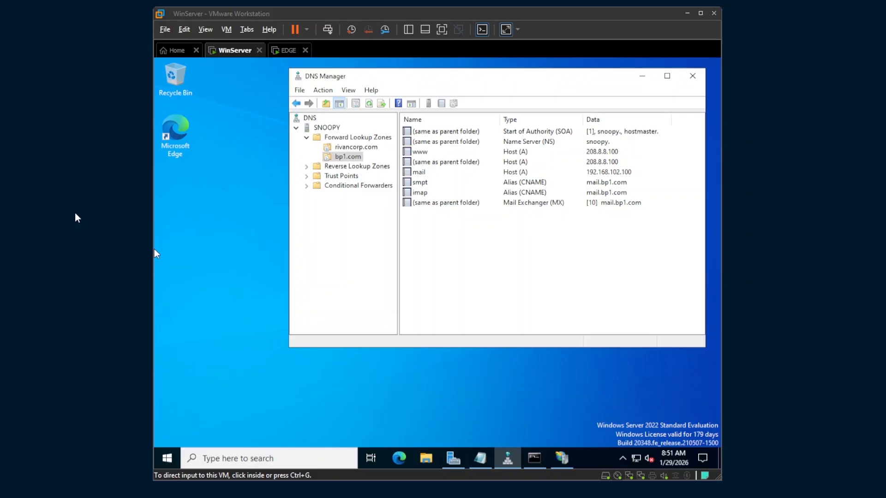
pyautogui.press('super+r')
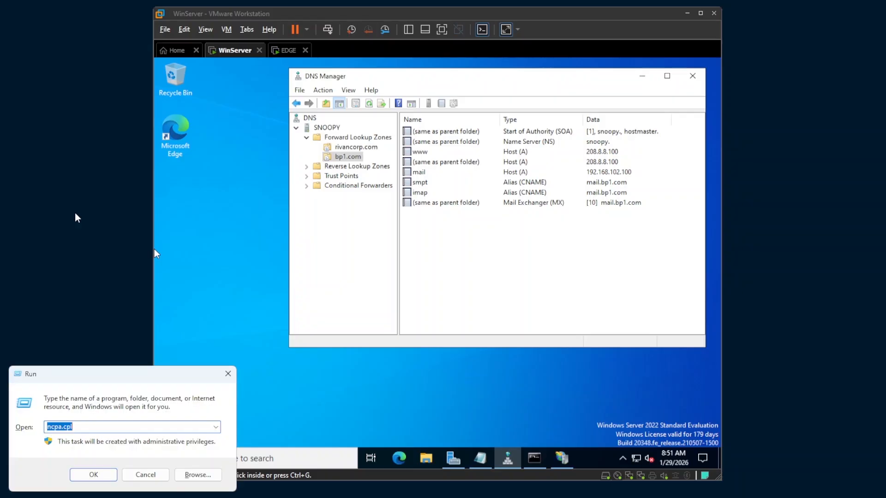
pyautogui.write('\\\\')
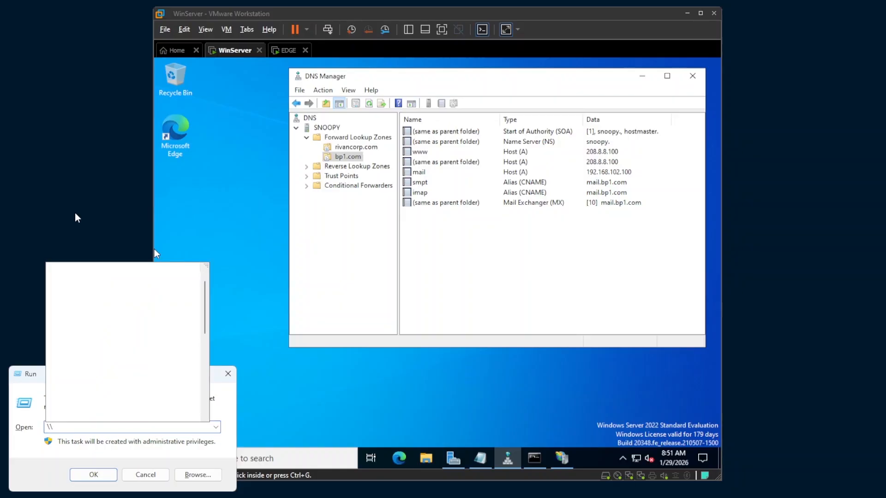
pyautogui.write('192.168.10')
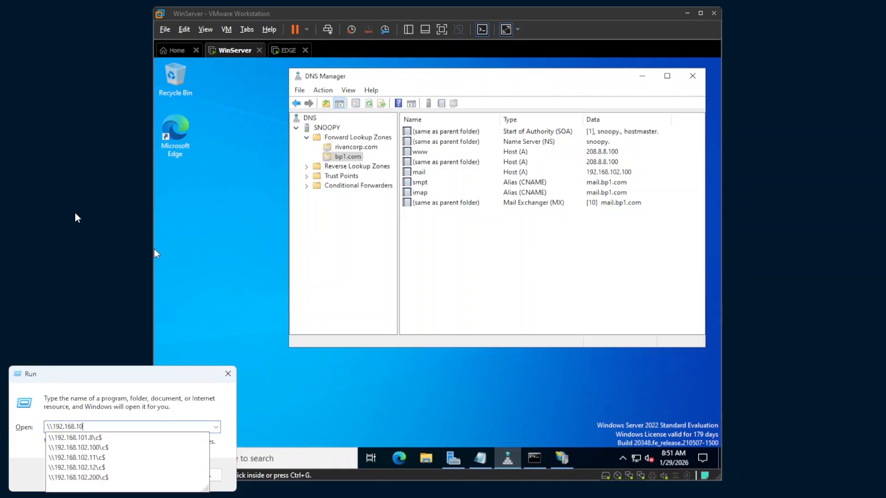
pyautogui.write('2.100')
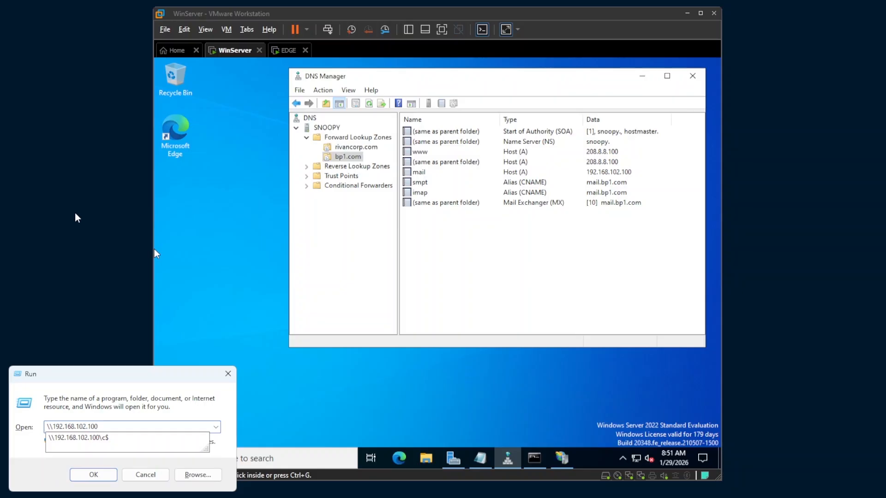
pyautogui.write('\\c$')
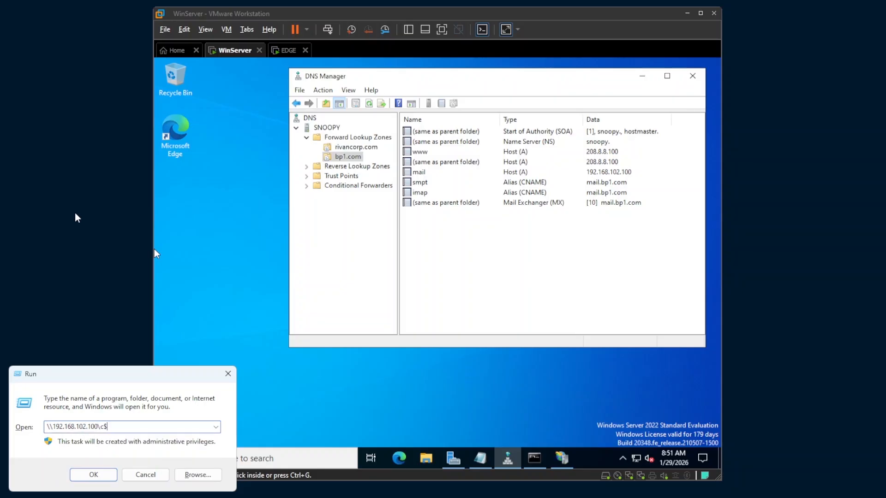
pyautogui.press('Return')
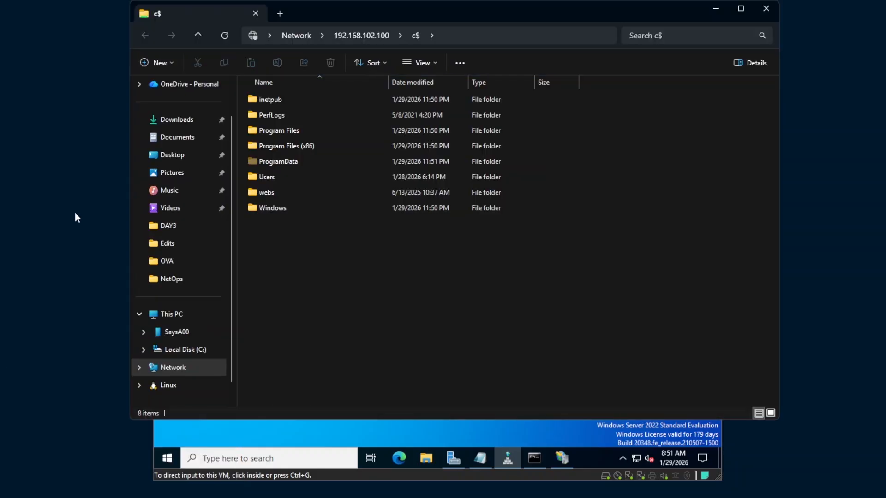
# Copy hMailServer-5.6.8-B2574.exe and Thunderbird Setup 141.0.exe from Documents\_ArtFiles\_RivanApps into the c$ share
pyautogui.moveTo(299, 13); pyautogui.dragTo(300, 28)
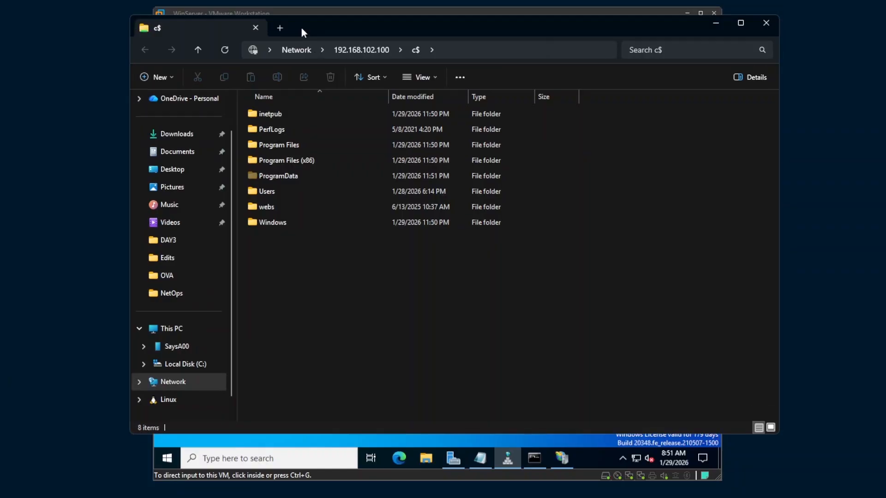
pyautogui.click(280, 29)
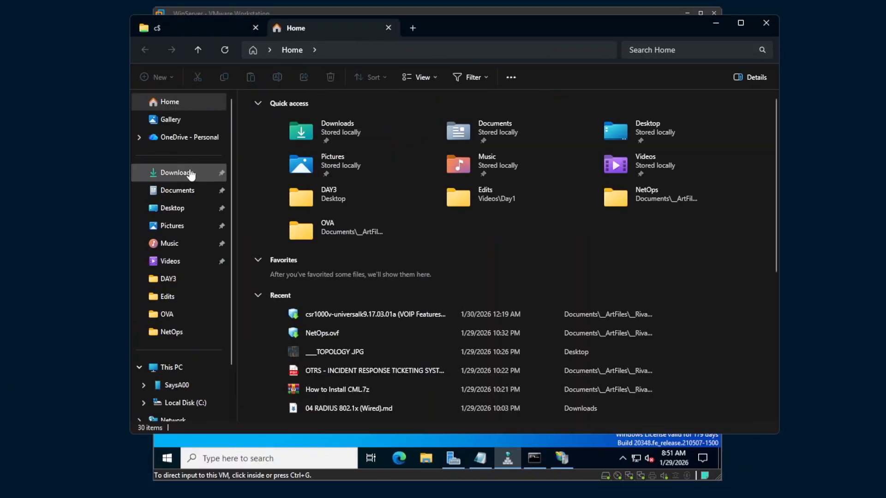
pyautogui.click(183, 196)
pyautogui.doubleClick(283, 115)
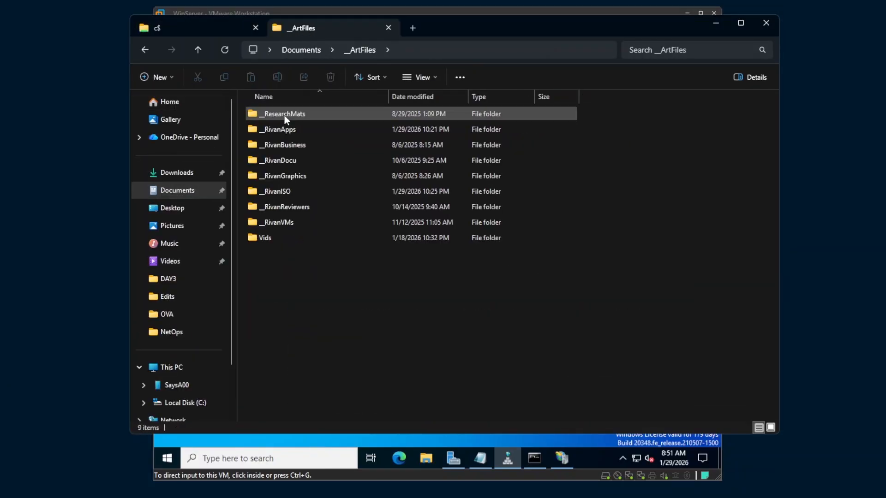
pyautogui.doubleClick(290, 130)
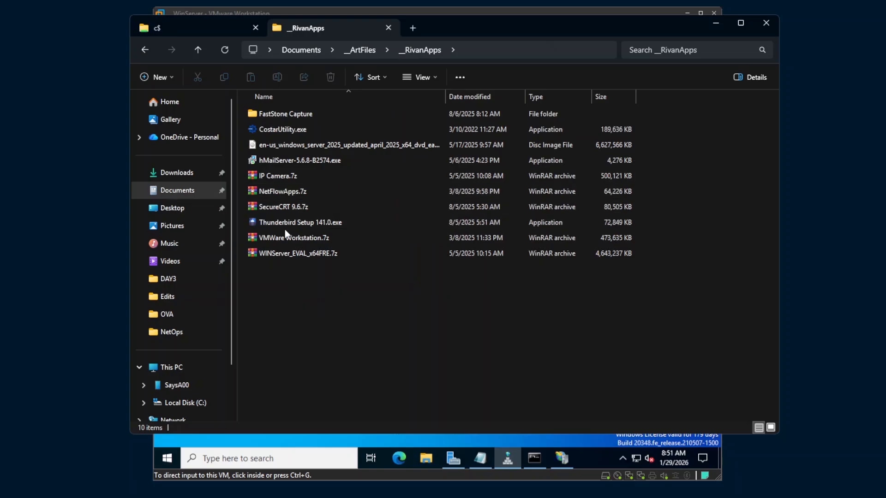
pyautogui.click(311, 223)
pyautogui.keyDown('ctrl'); pyautogui.click(277, 161); pyautogui.keyUp('ctrl')
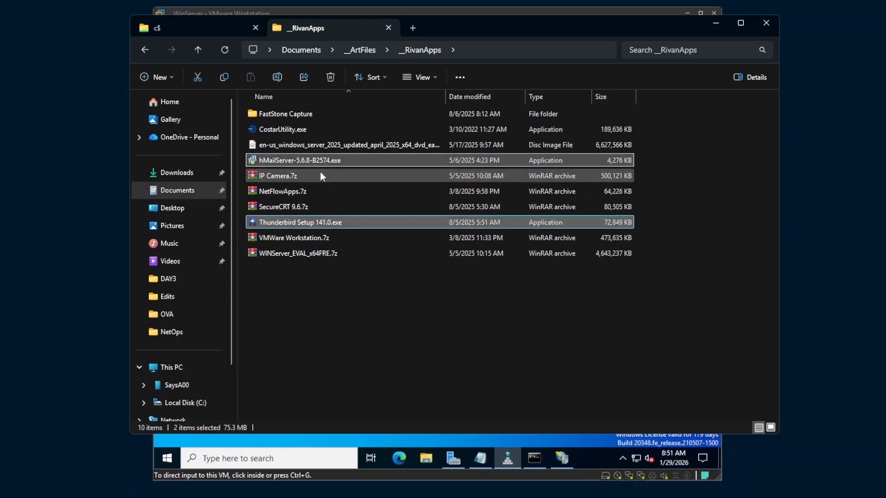
pyautogui.click(228, 32)
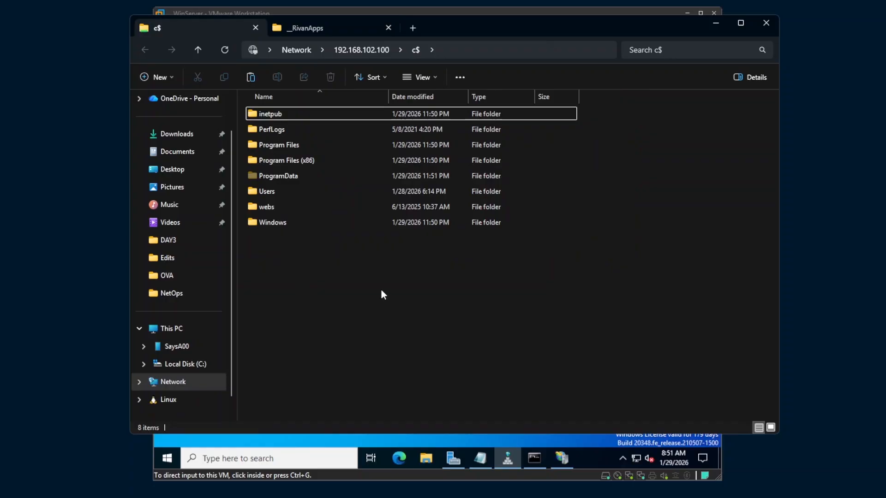
pyautogui.hotkey('ctrl', 'v')
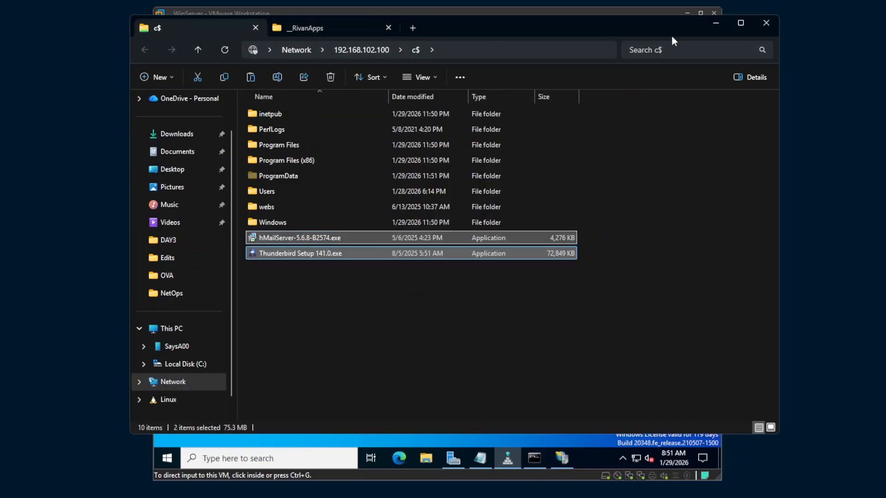
pyautogui.click(723, 26)
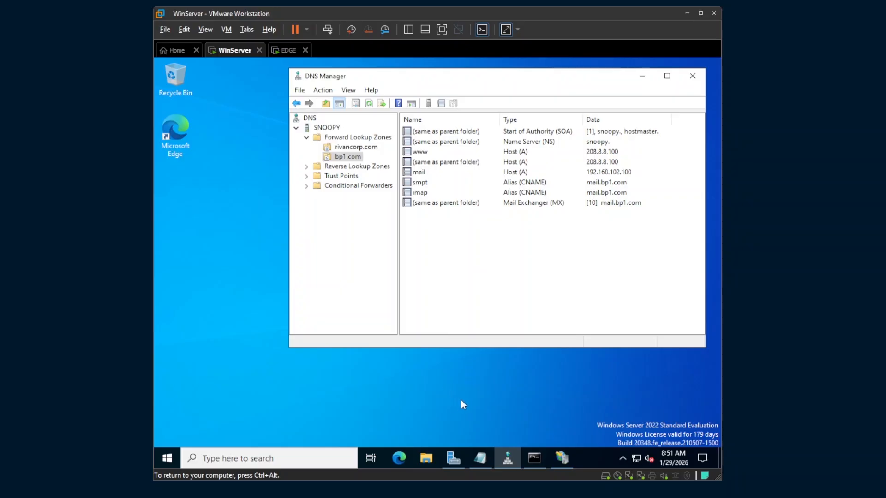
# Launch the hMailServer installer from the server's Local Disk (C:)
pyautogui.click(423, 458)
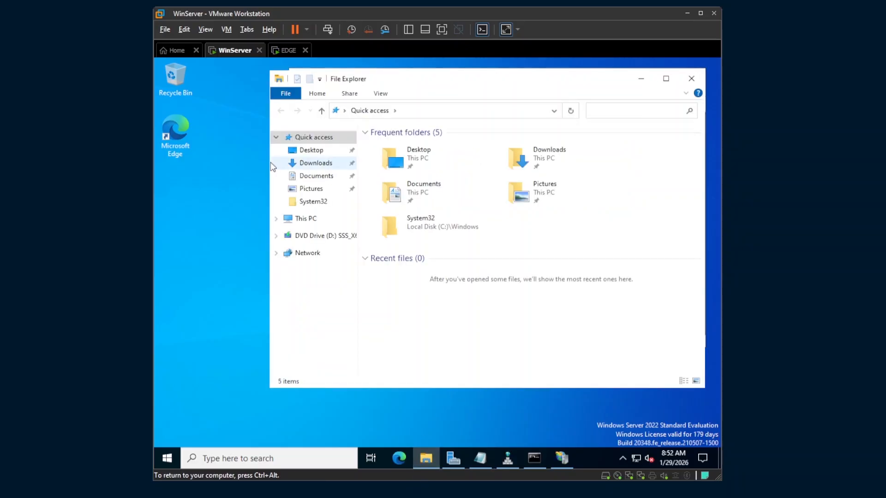
pyautogui.click(305, 219)
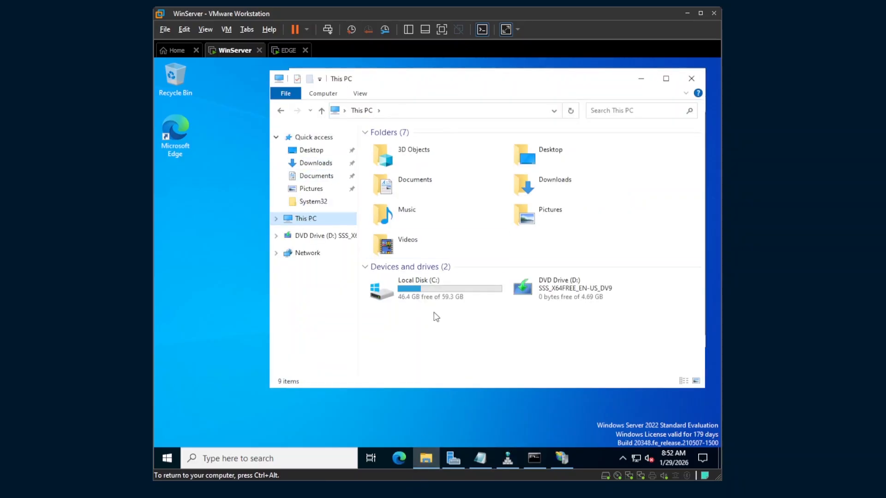
pyautogui.doubleClick(428, 299)
pyautogui.click(404, 225)
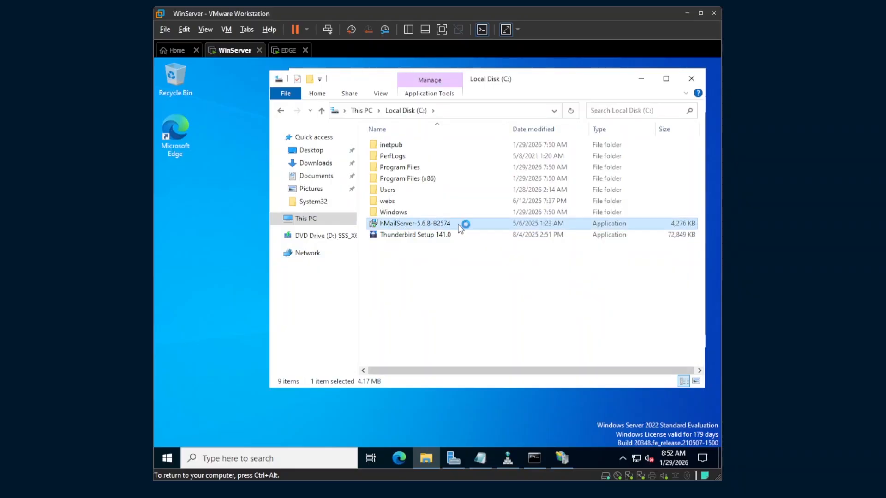
pyautogui.doubleClick(460, 224)
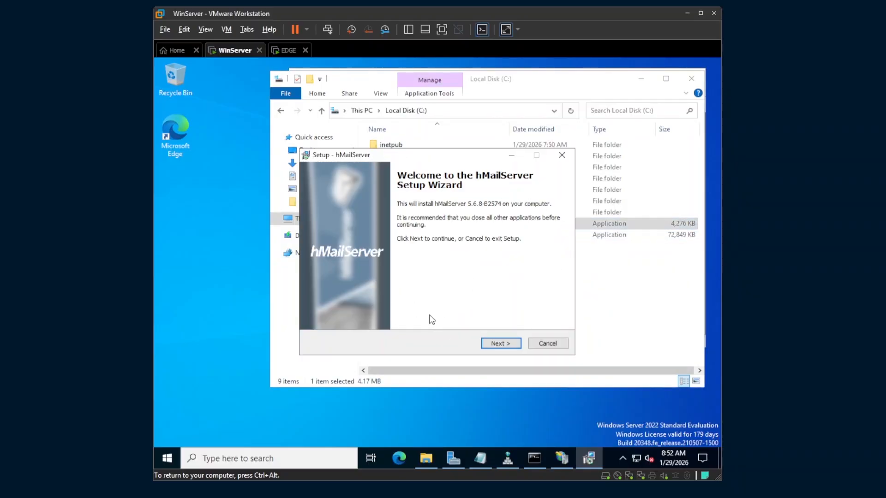
# Accept the license and keep default folder, components, built-in database and shortcuts
pyautogui.click(492, 343)
pyautogui.click(375, 311)
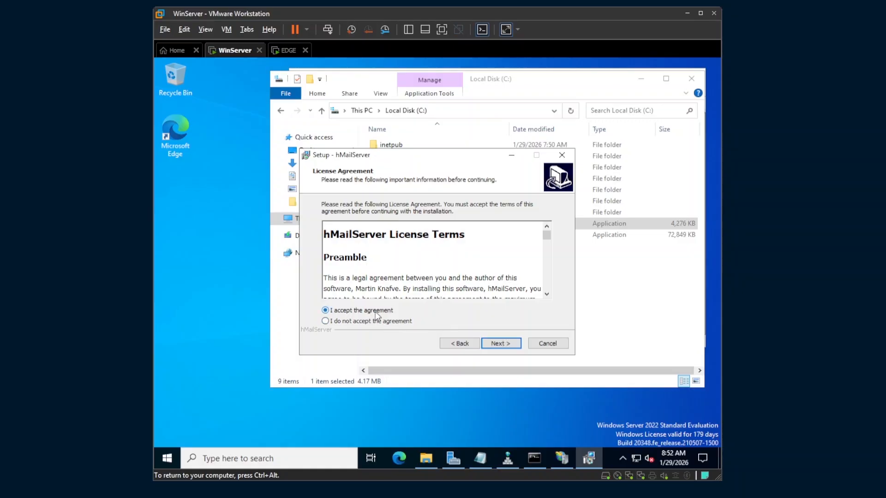
pyautogui.click(488, 343)
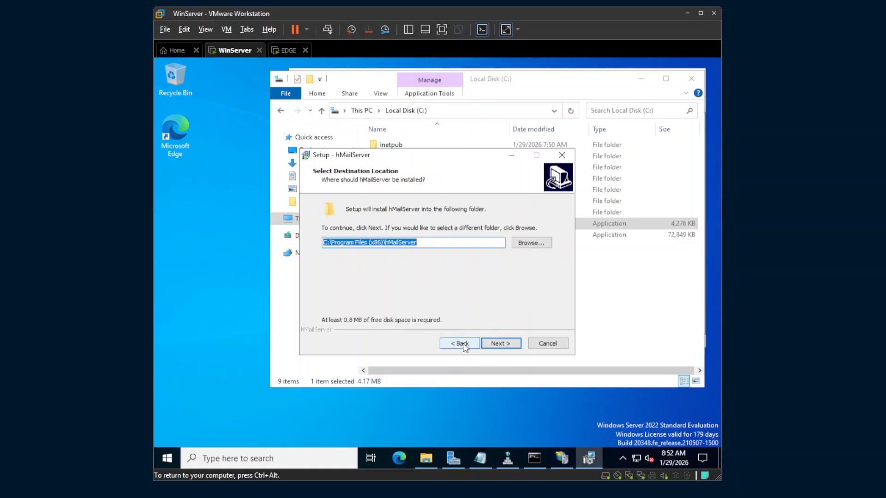
pyautogui.click(505, 344)
pyautogui.click(502, 345)
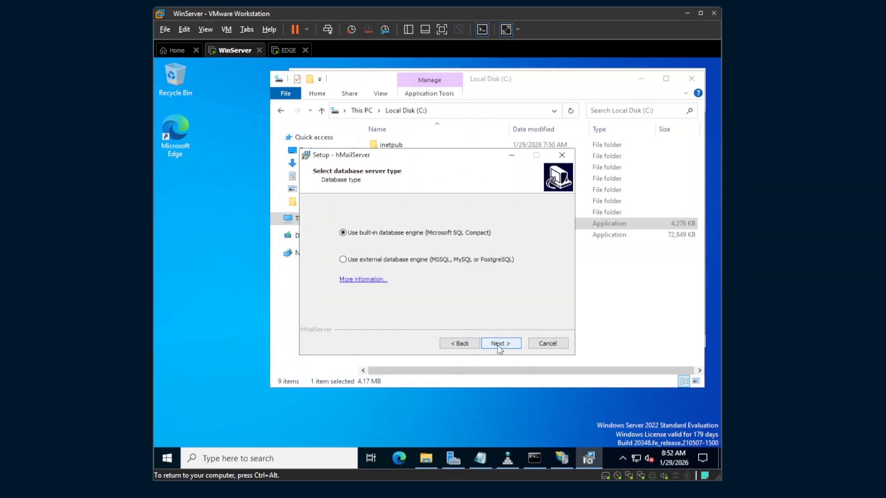
pyautogui.click(503, 346)
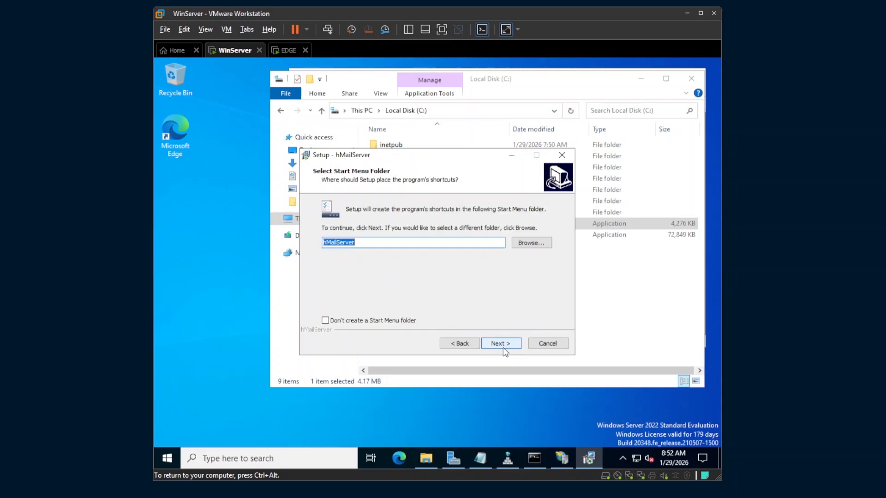
pyautogui.click(508, 343)
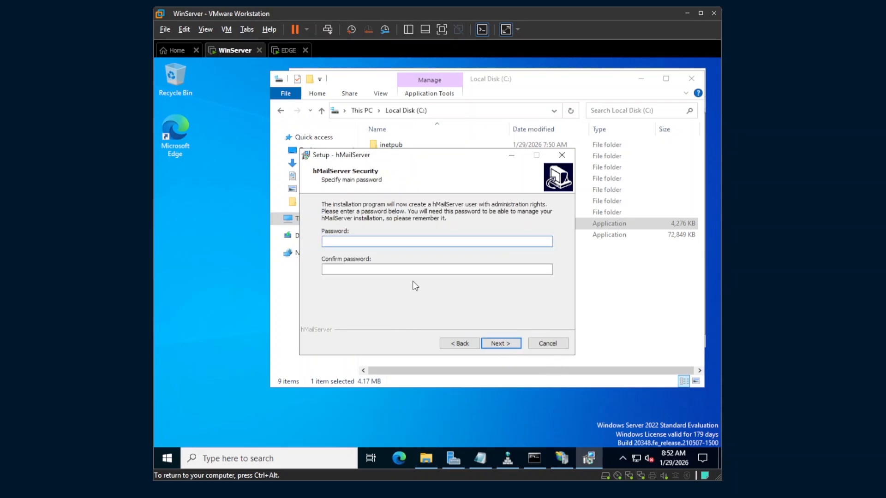
# Set the administrator password, install hMailServer, and finish setup to open the Administrator
pyautogui.write('12345678')
pyautogui.press('Tab')
pyautogui.write('1')
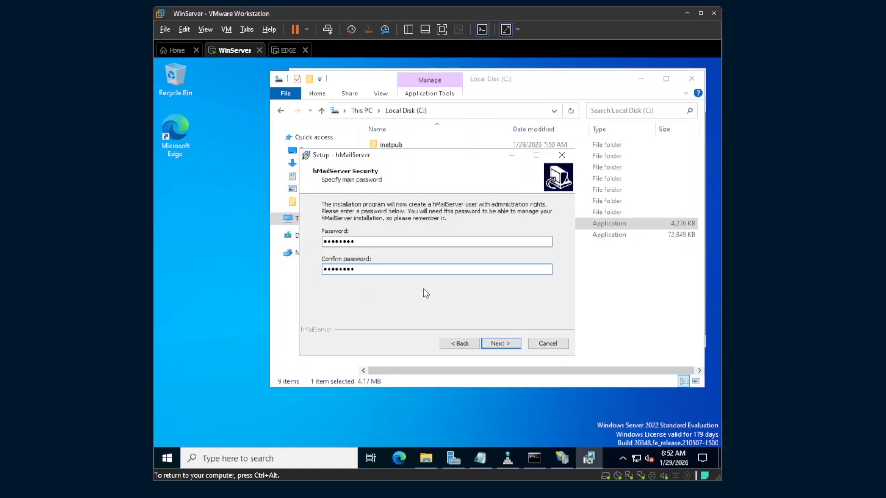
pyautogui.click(497, 344)
pyautogui.click(491, 344)
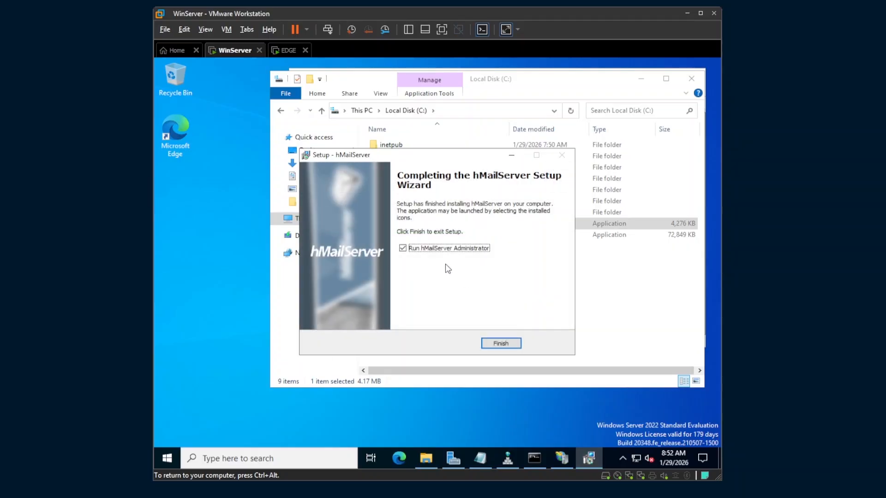
pyautogui.click(502, 344)
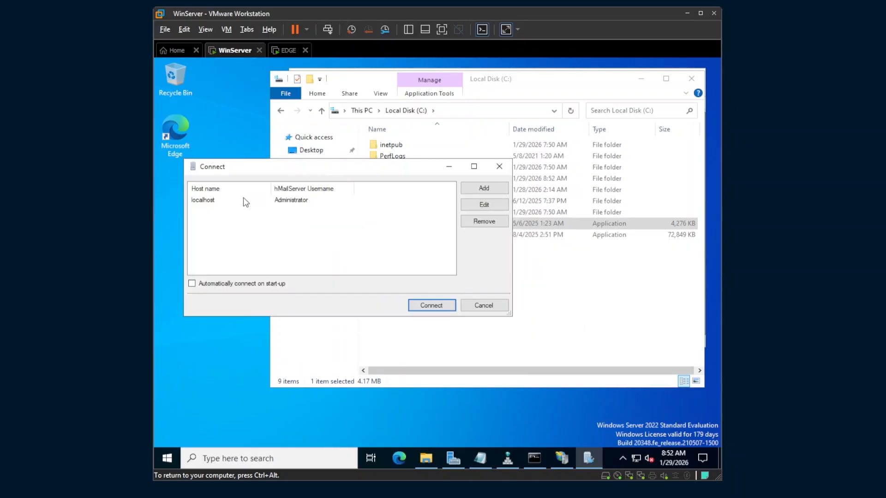
# Save the administrator password on the localhost connection, then connect to localhost
pyautogui.click(208, 201)
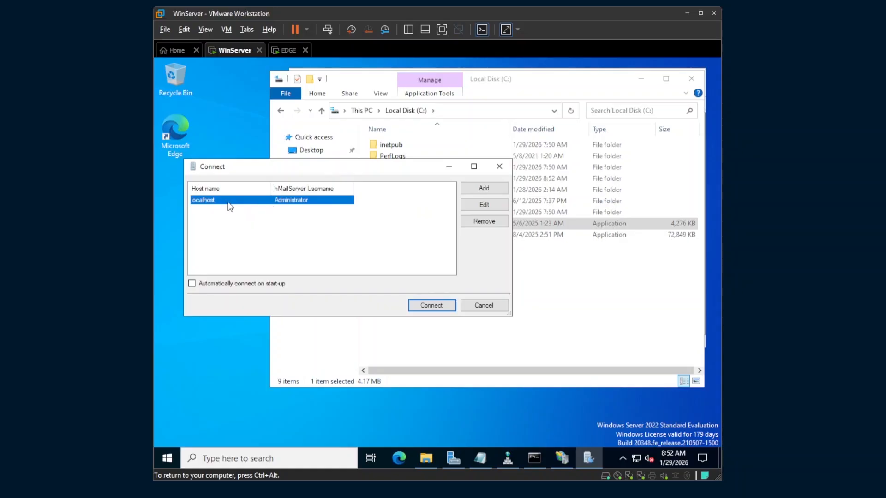
pyautogui.click(479, 207)
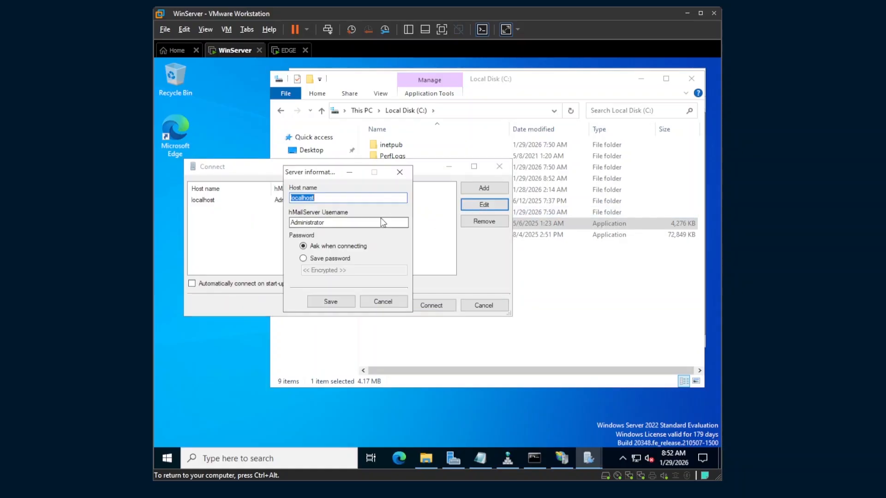
pyautogui.click(323, 259)
pyautogui.click(327, 270)
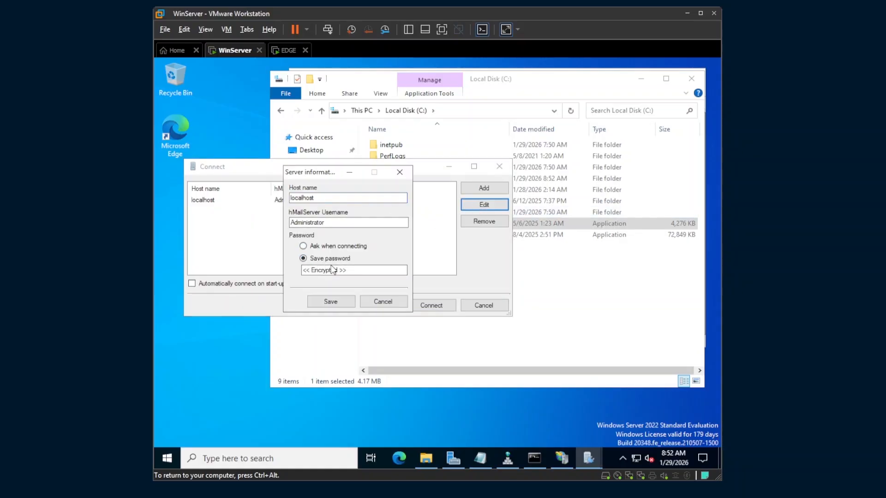
pyautogui.press('capslock')
pyautogui.write('*')
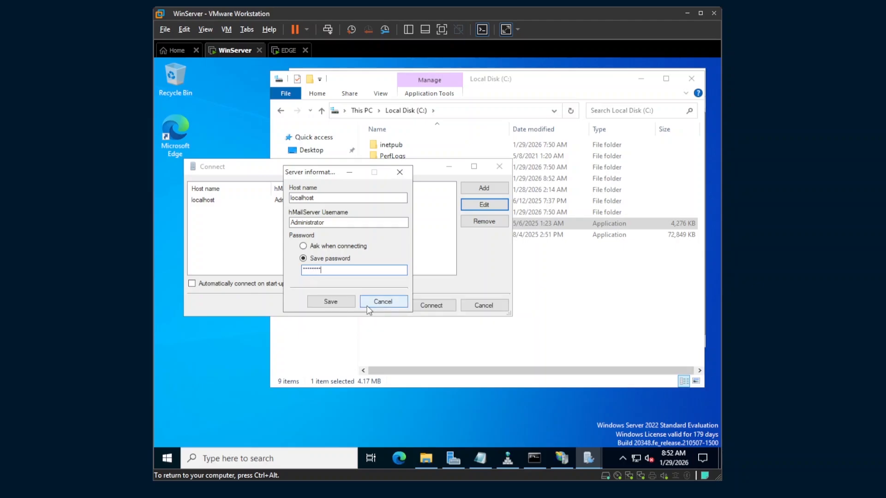
pyautogui.moveTo(332, 271); pyautogui.dragTo(276, 279)
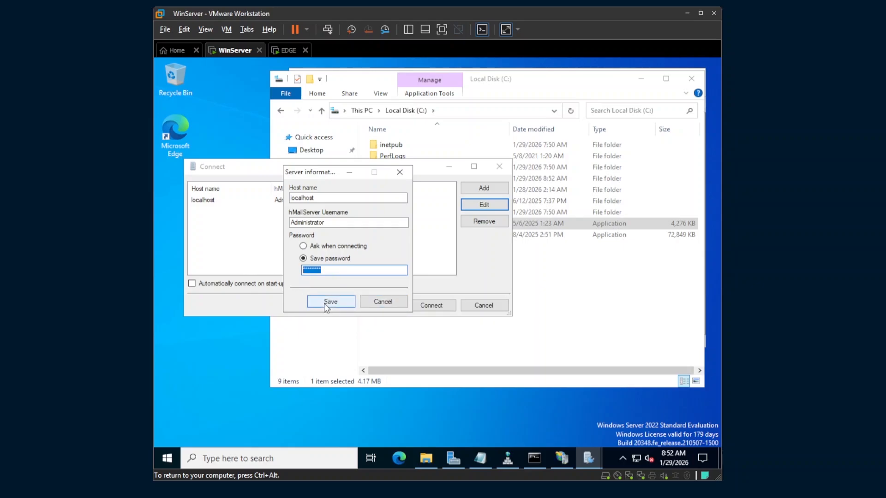
pyautogui.click(325, 303)
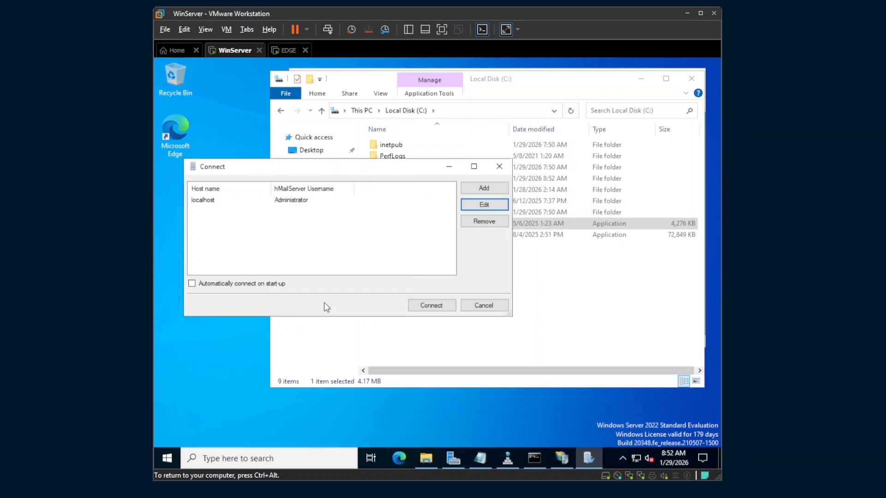
pyautogui.click(255, 200)
pyautogui.click(431, 305)
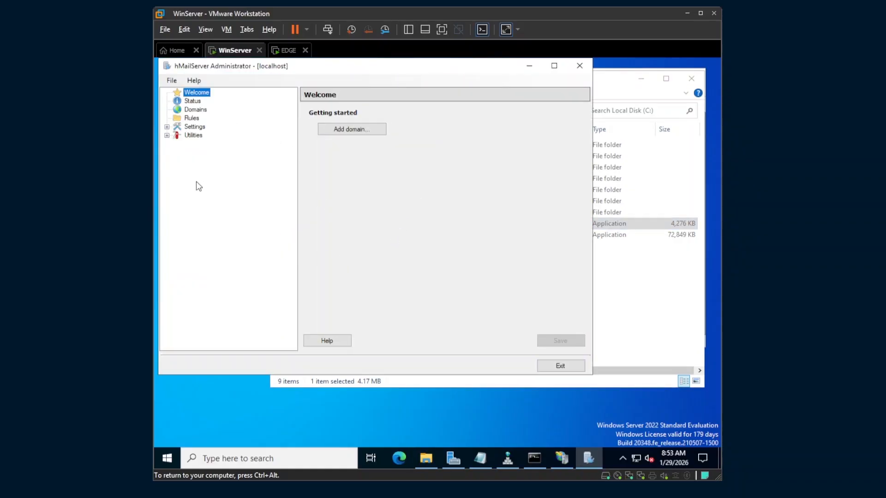
# Disable Auto-ban under Advanced settings and save, then show the empty Domains list
pyautogui.click(168, 129)
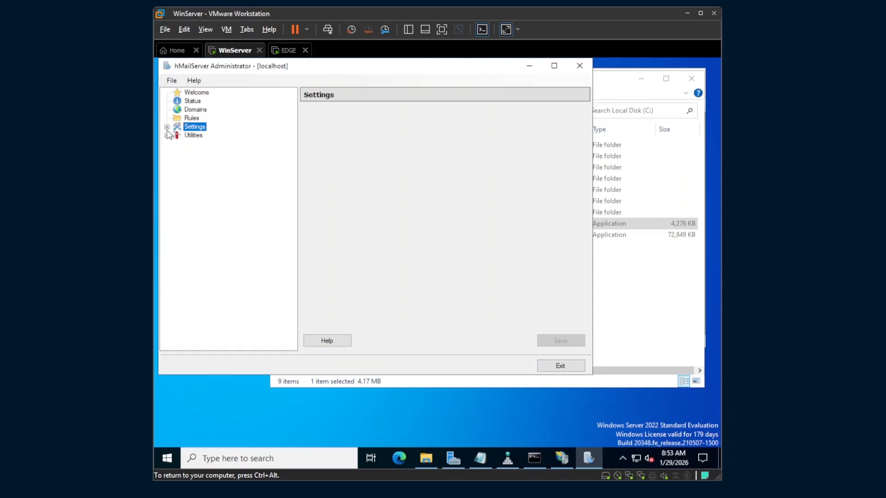
pyautogui.click(167, 128)
pyautogui.click(177, 170)
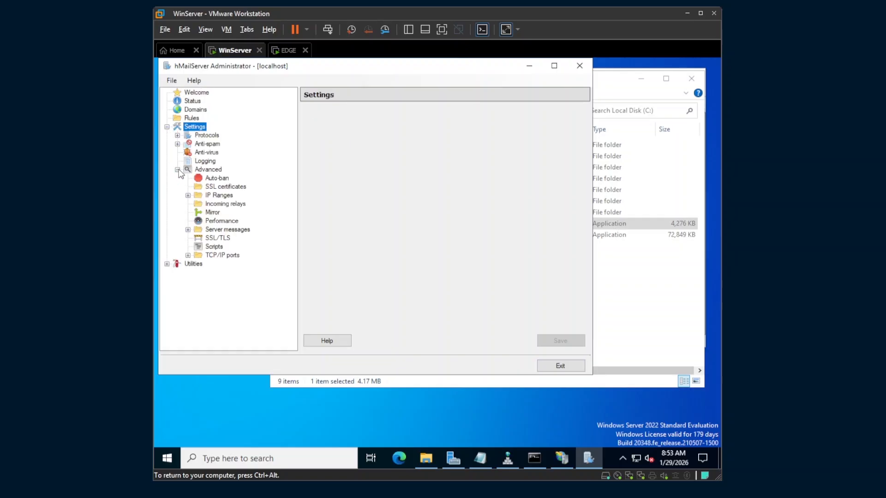
pyautogui.click(217, 179)
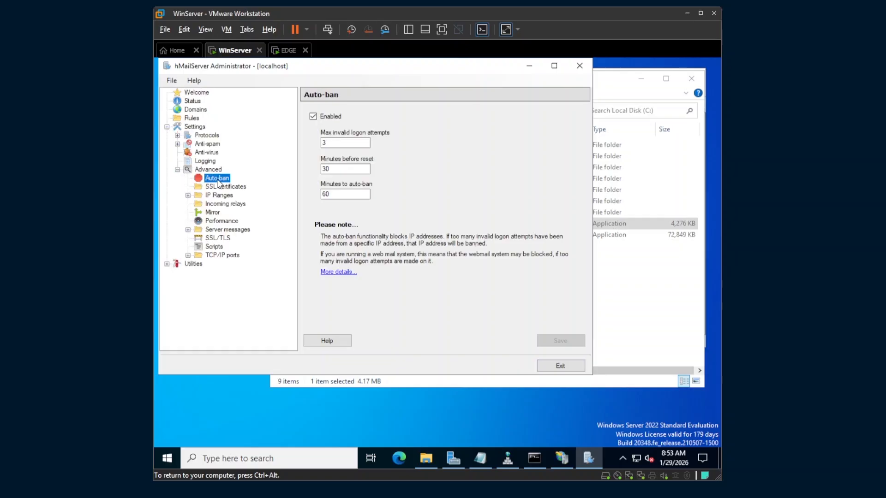
pyautogui.click(325, 121)
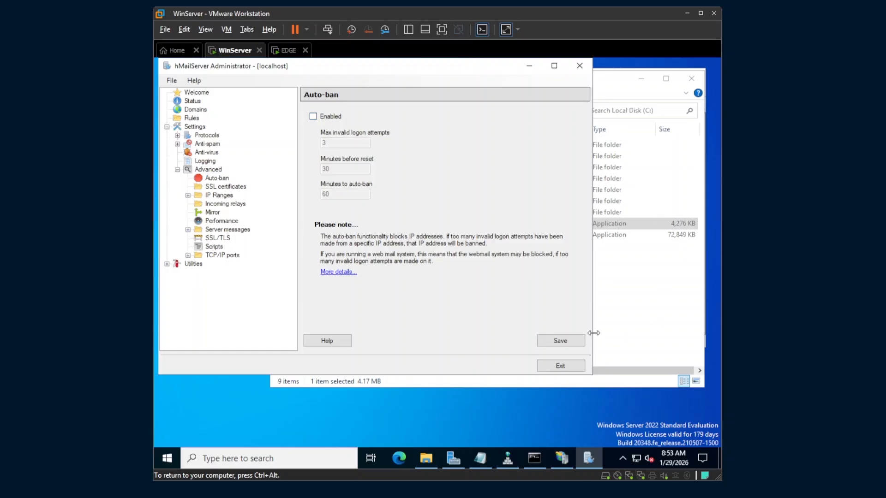
pyautogui.click(568, 342)
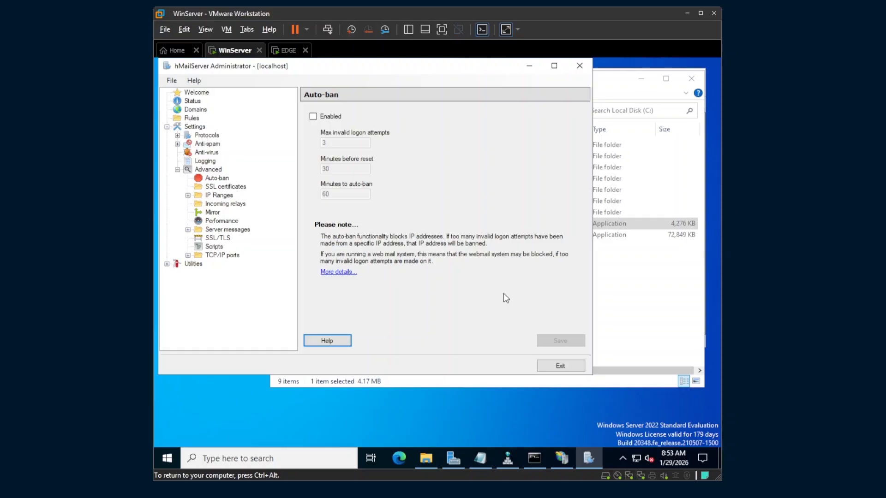
pyautogui.click(166, 126)
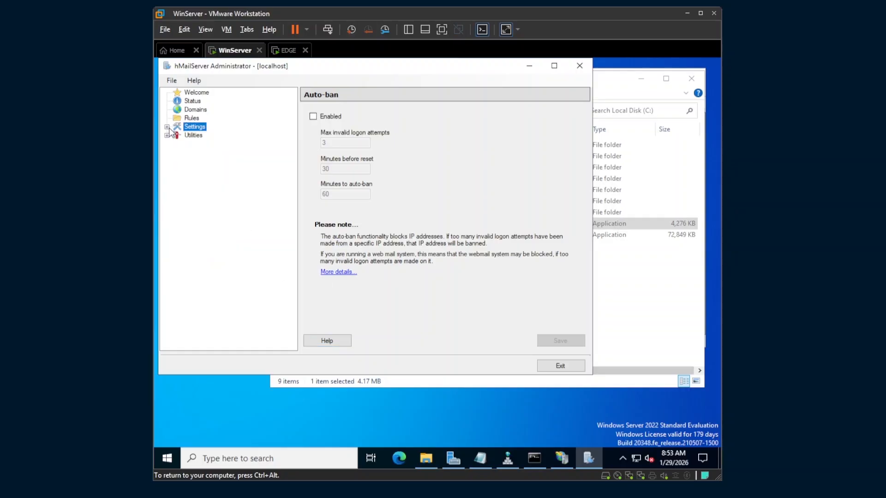
pyautogui.click(195, 110)
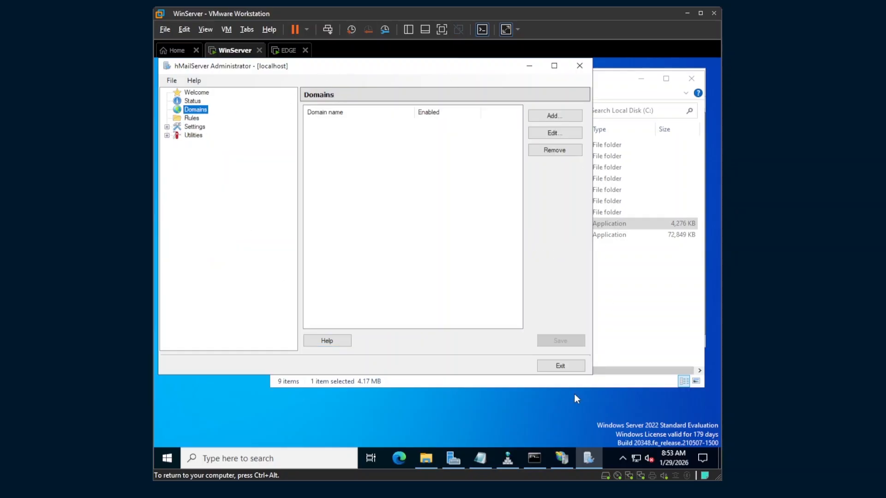
# Check rivancorp.com's DNS records, then add and save rivancorp.com as a mail domain
pyautogui.click(501, 454)
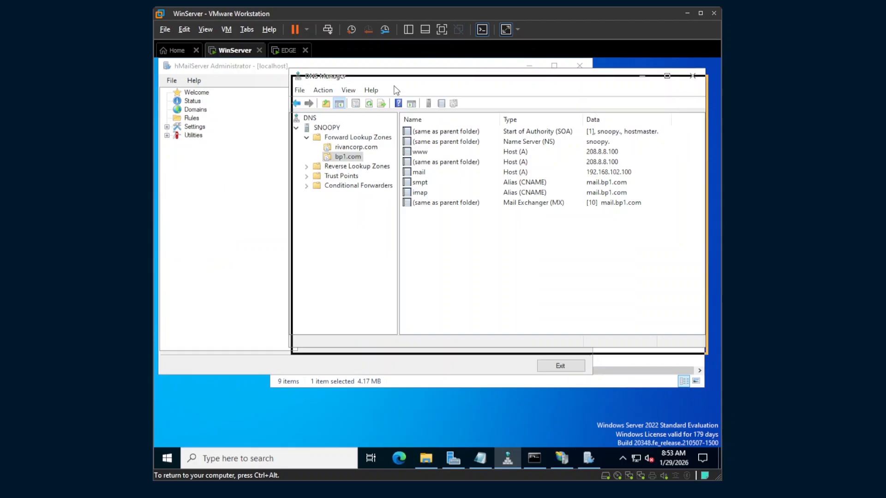
pyautogui.click(385, 208)
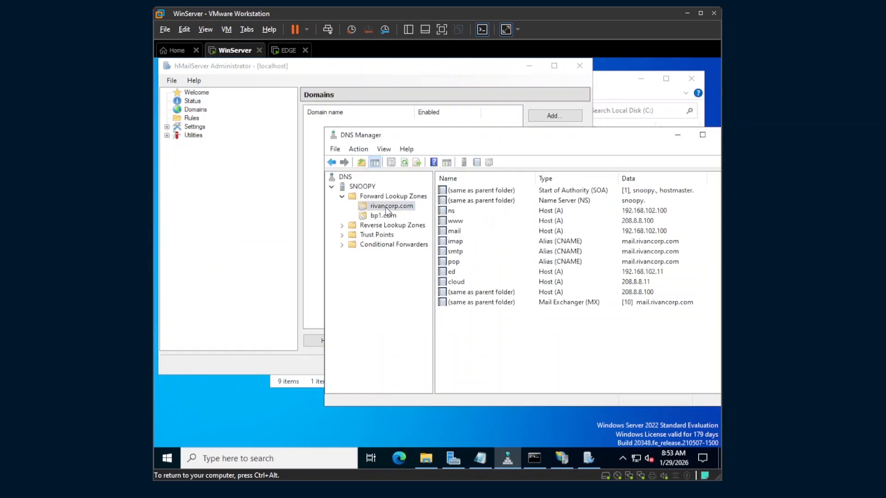
pyautogui.click(199, 112)
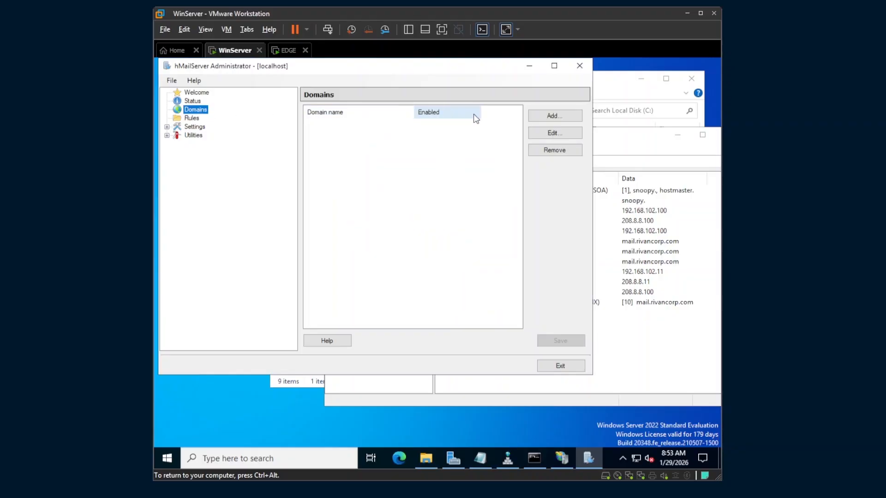
pyautogui.click(554, 115)
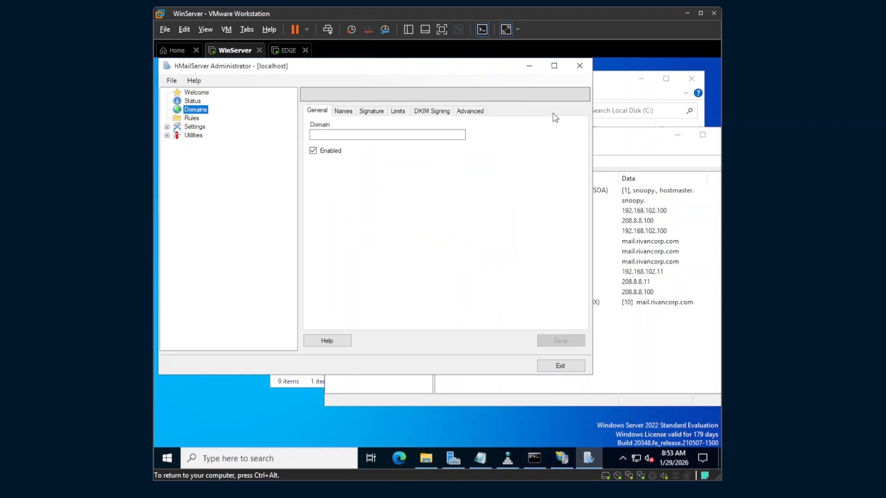
pyautogui.click(374, 134)
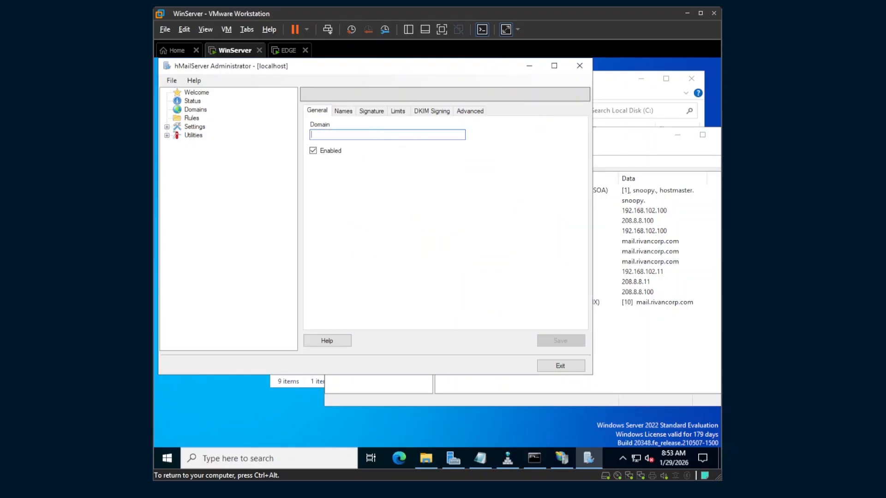
pyautogui.write('rivancorp.com')
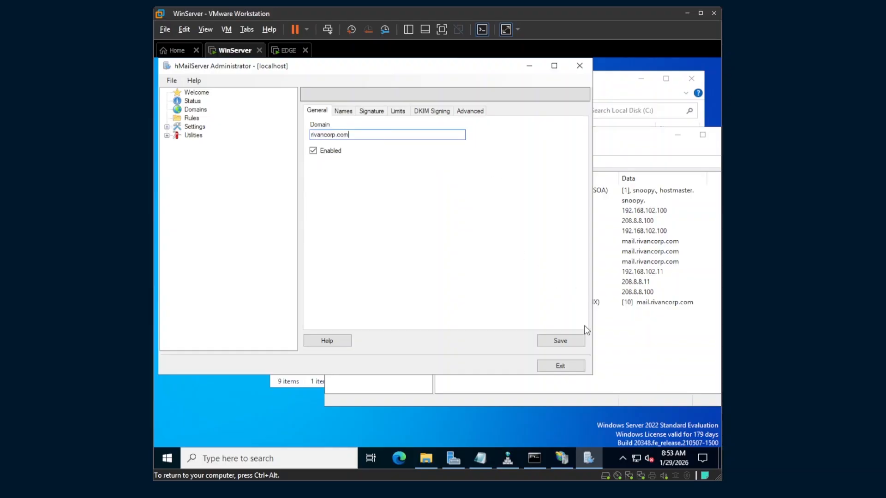
pyautogui.click(559, 341)
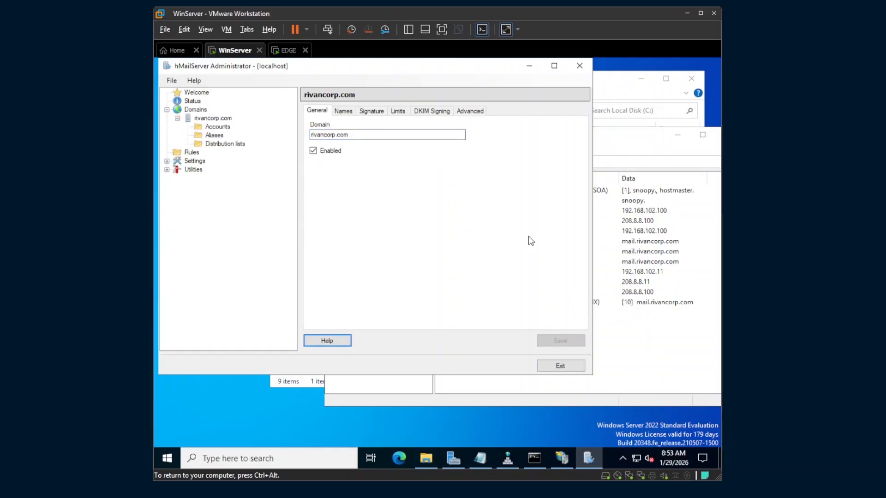
# Create the support account under rivancorp.com with a password and 50 MB maximum size
pyautogui.click(210, 127)
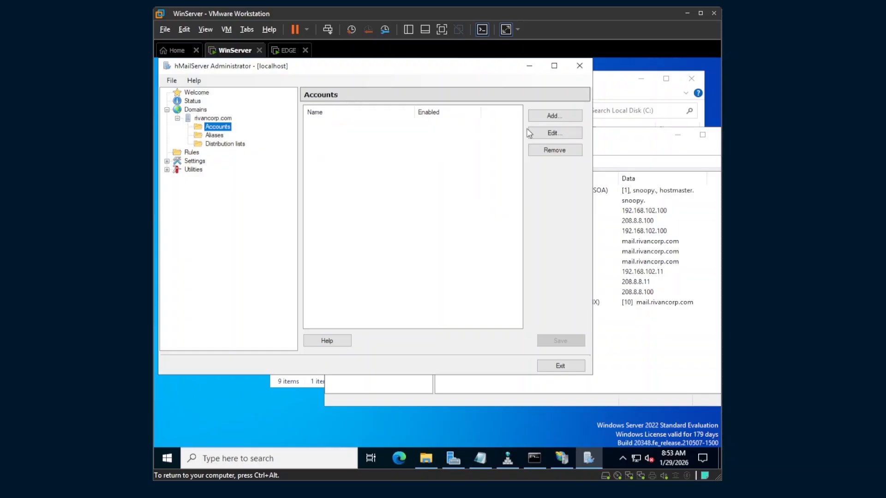
pyautogui.click(571, 117)
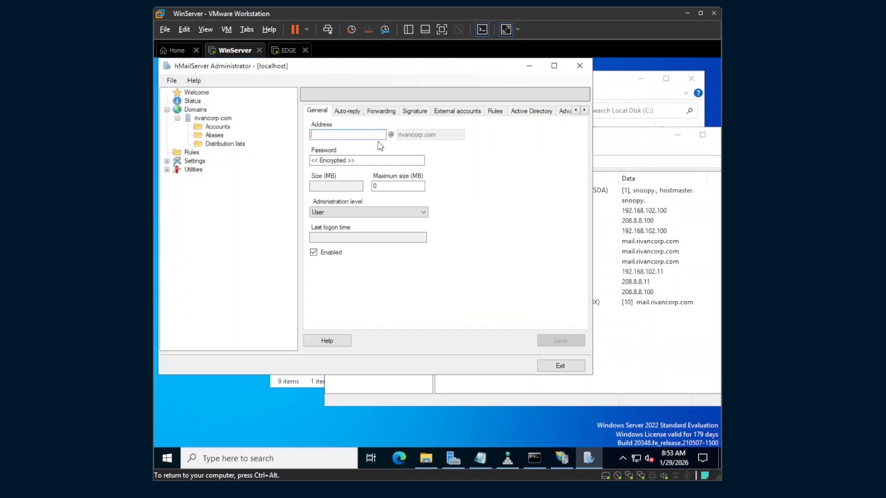
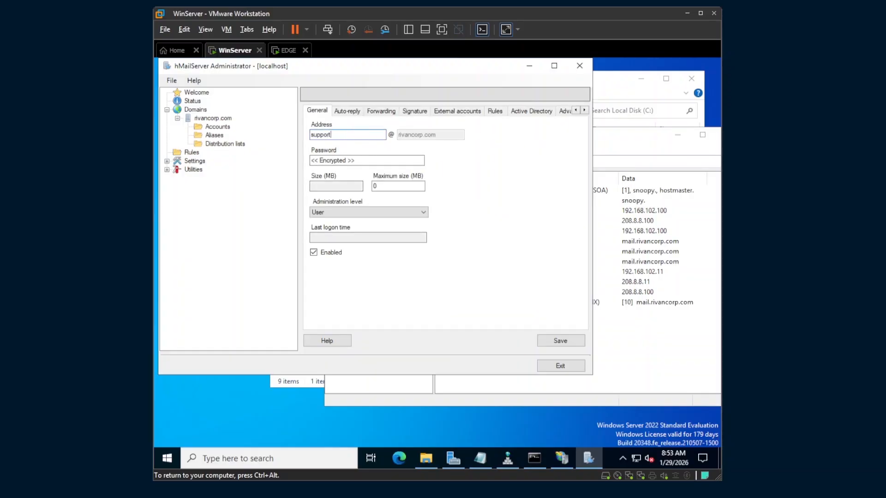
pyautogui.click(367, 161)
pyautogui.press('capslock')
pyautogui.write('*')
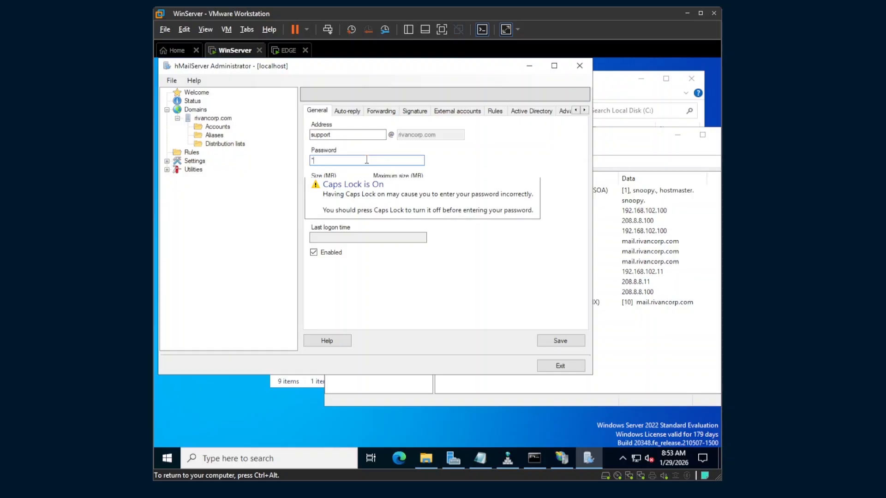
pyautogui.press('capslock')
pyautogui.write('*')
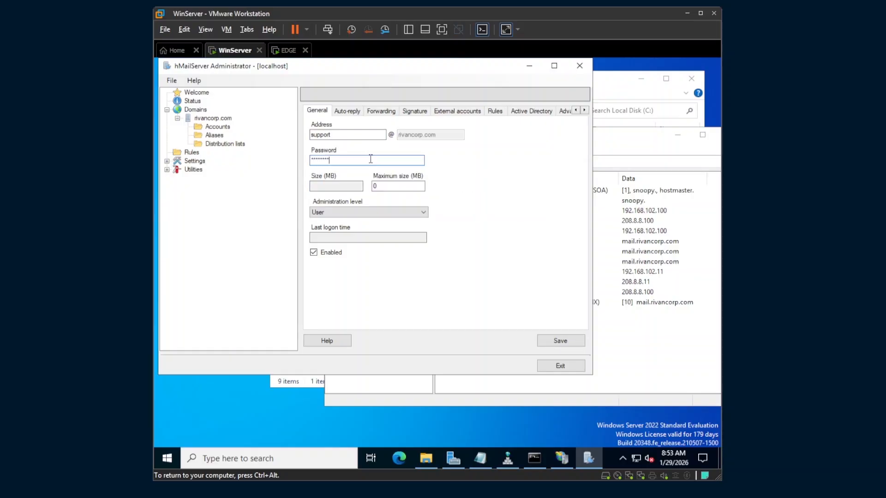
pyautogui.press('Tab')
pyautogui.write('5')
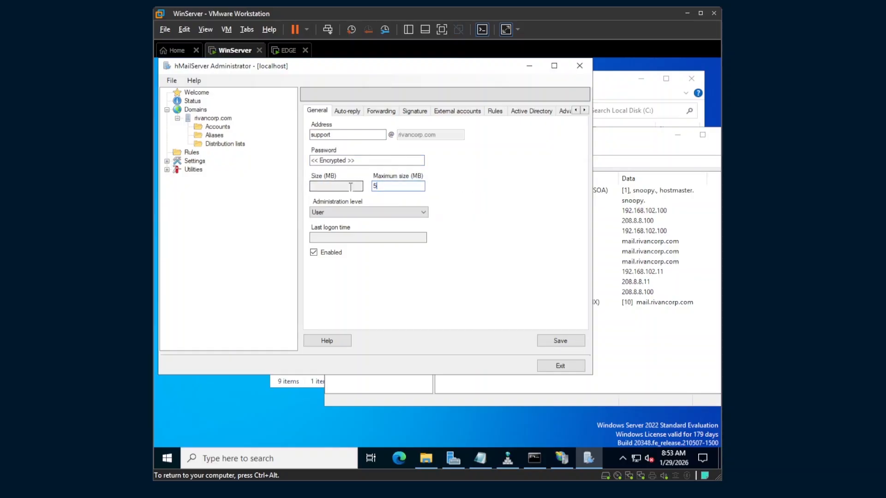
pyautogui.write('0')
pyautogui.click(556, 341)
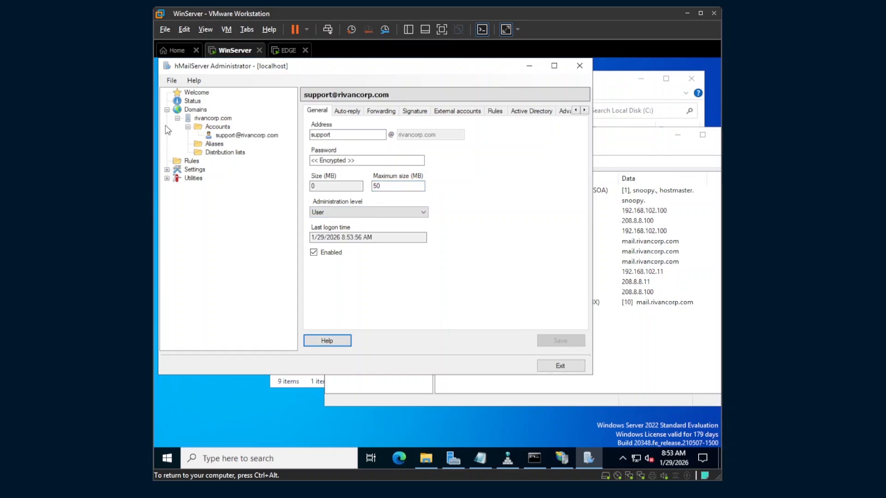
# Create a second rivancorp.com account with a password and 50 MB maximum size
pyautogui.click(221, 135)
pyautogui.rightClick(223, 126)
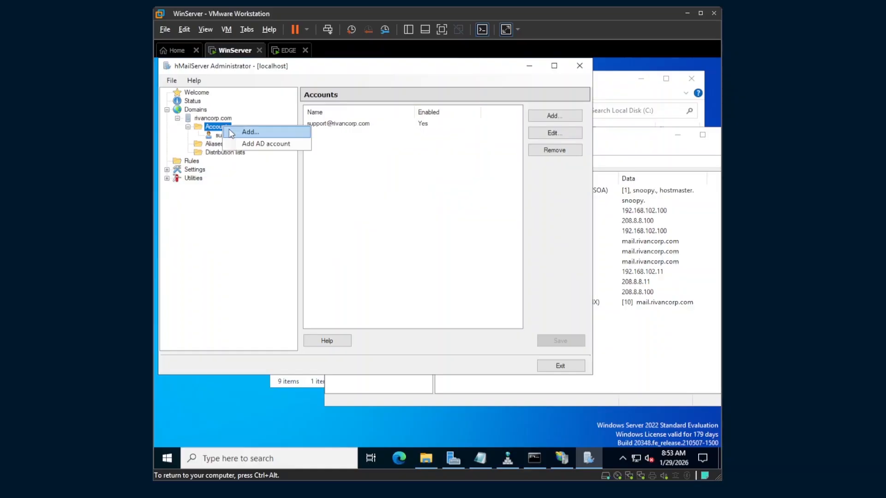
pyautogui.click(552, 115)
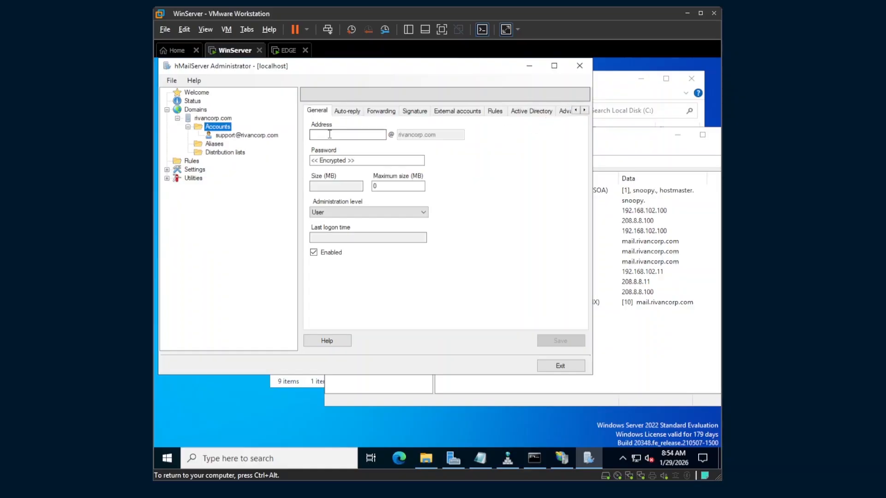
pyautogui.click(329, 134)
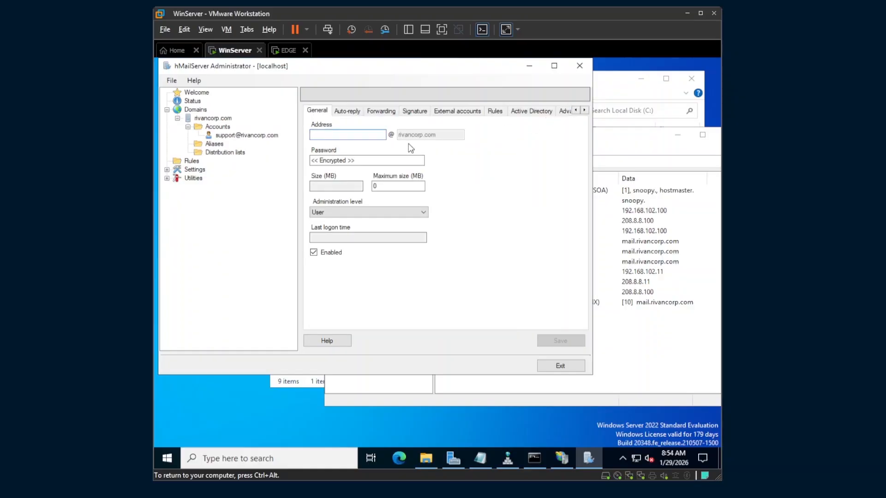
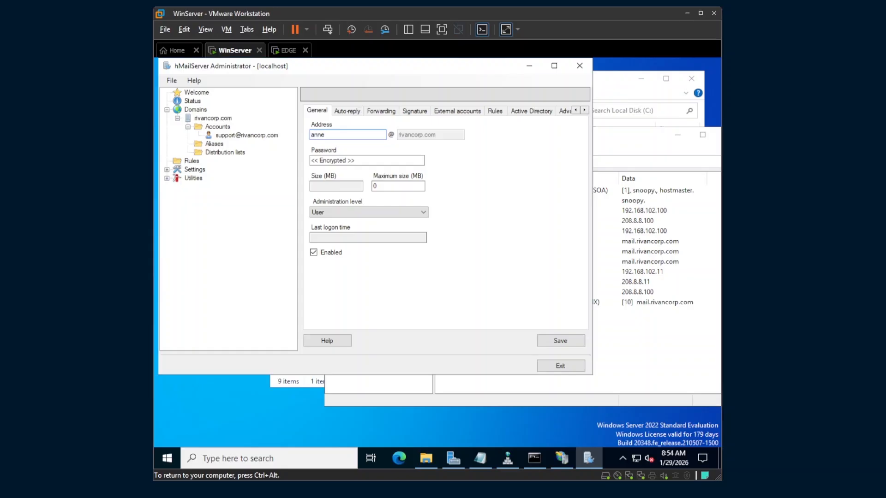
pyautogui.click(382, 161)
pyautogui.write('P')
pyautogui.doubleClick(374, 187)
pyautogui.write('50')
pyautogui.click(548, 340)
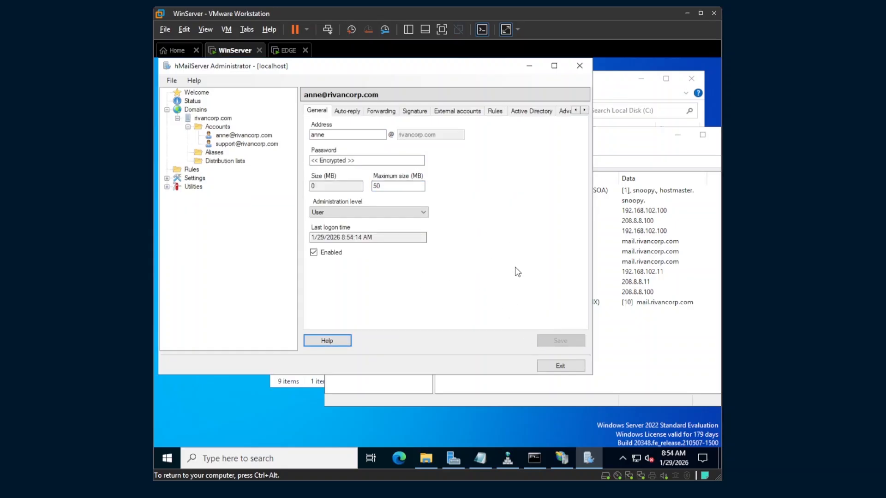
# Add bp1.com as a new mail domain and save it
pyautogui.click(230, 120)
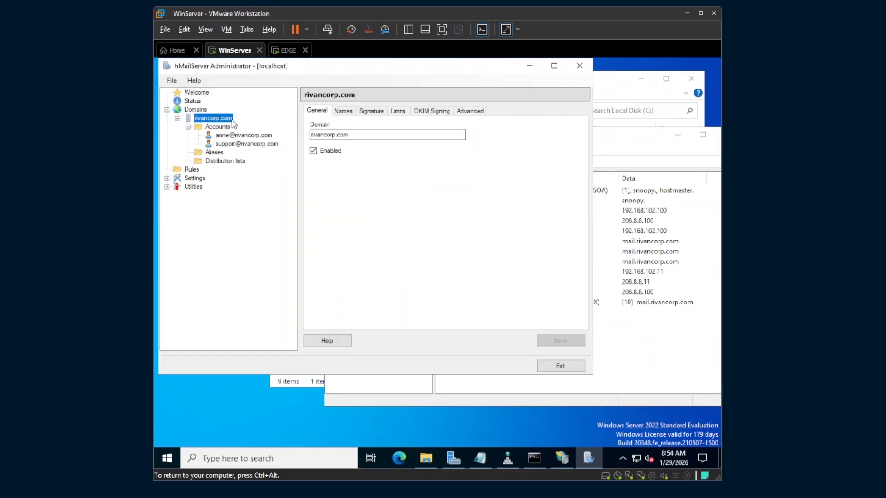
pyautogui.click(195, 111)
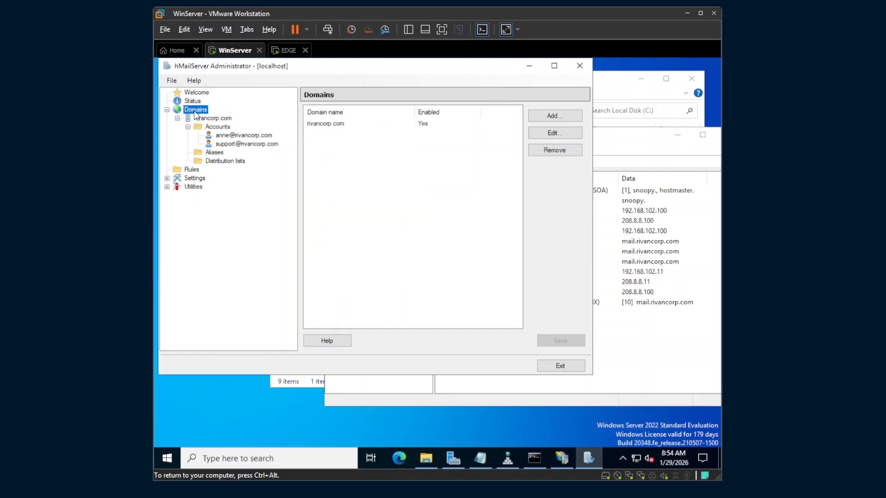
pyautogui.rightClick(196, 113)
pyautogui.click(203, 118)
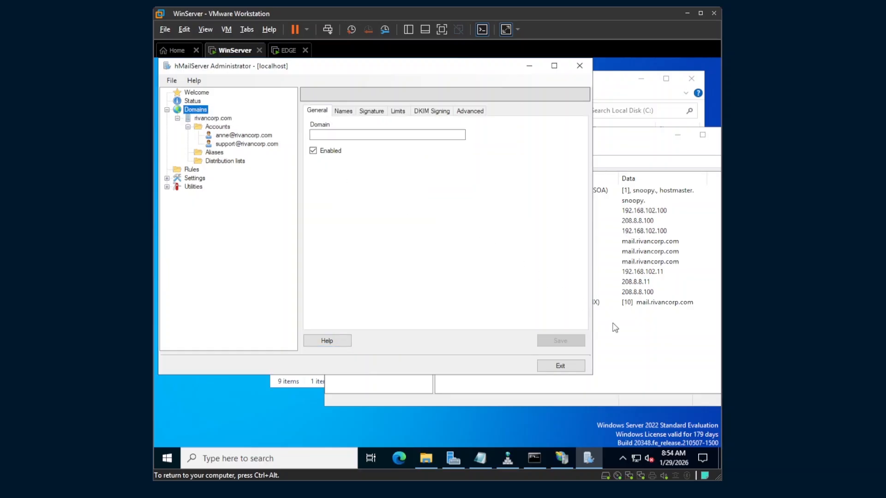
pyautogui.click(632, 336)
pyautogui.click(315, 137)
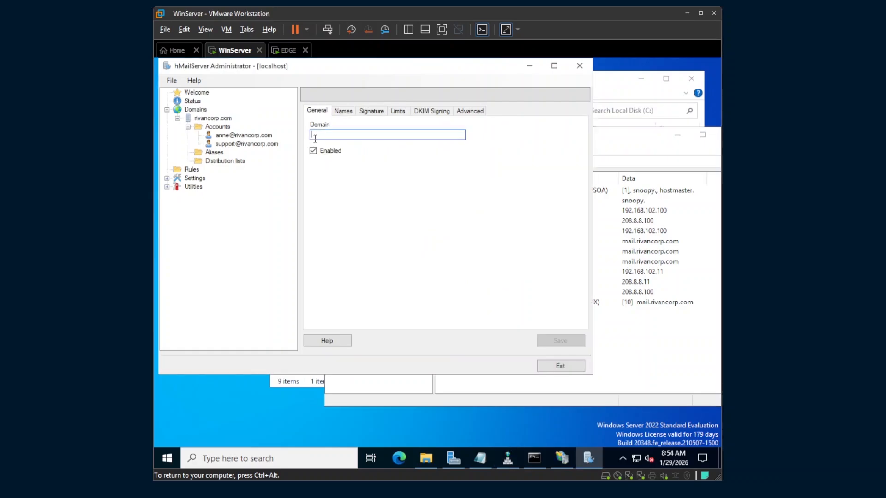
pyautogui.write('bp1.com')
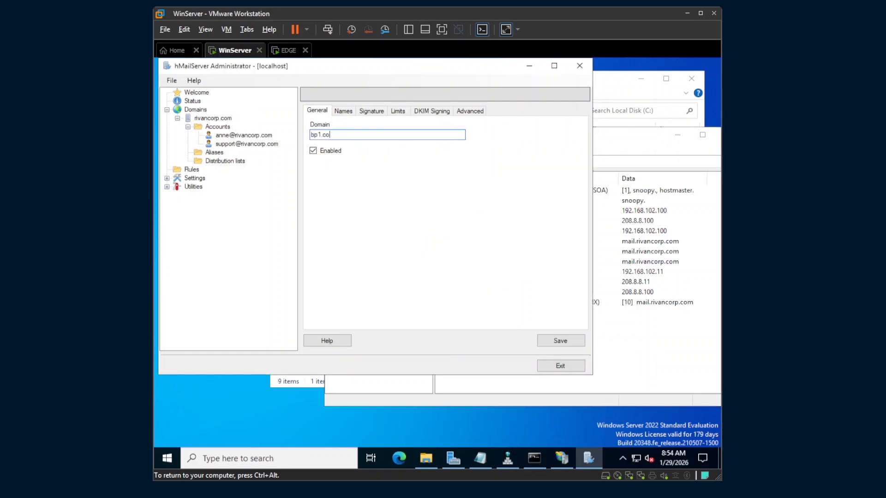
pyautogui.click(561, 343)
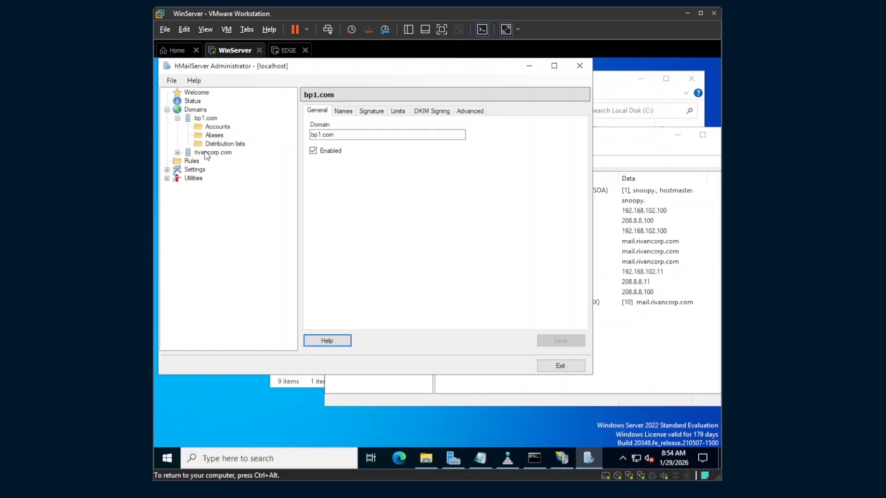
pyautogui.click(203, 118)
pyautogui.click(211, 135)
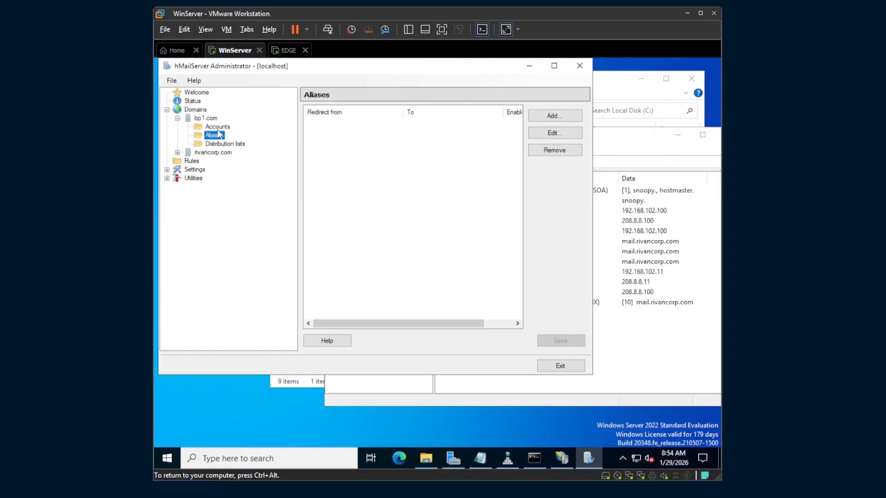
pyautogui.click(217, 126)
pyautogui.click(559, 116)
pyautogui.click(375, 136)
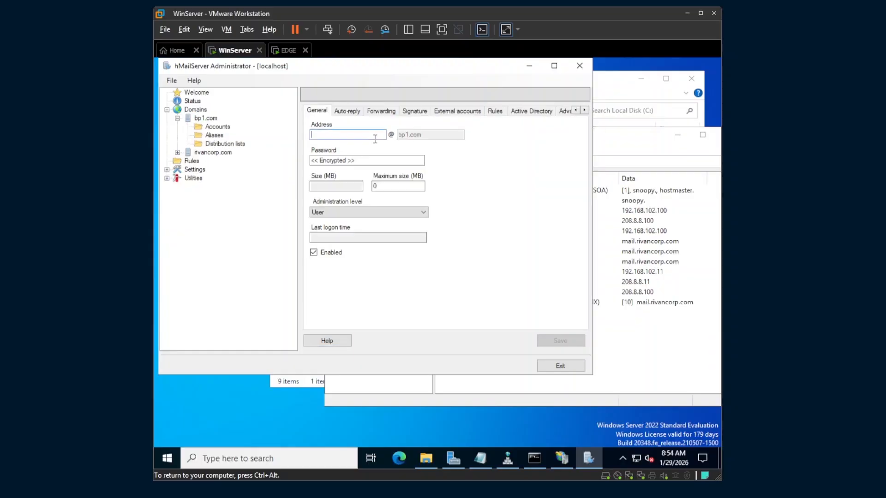
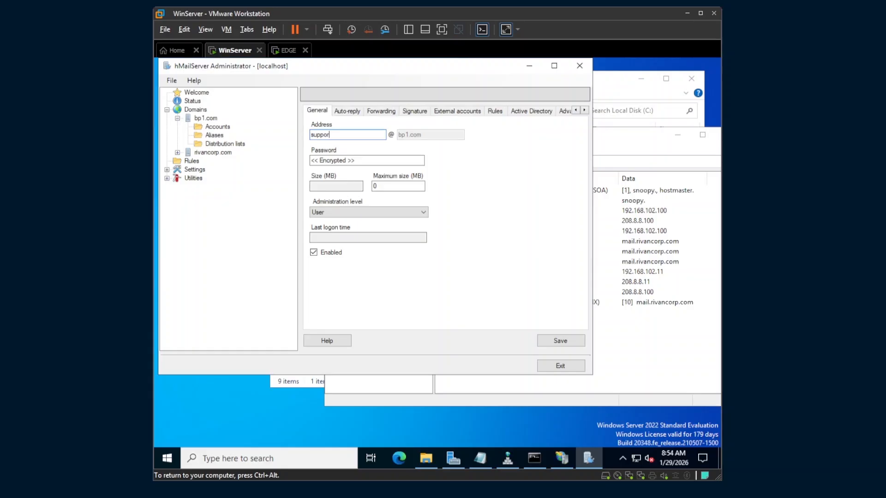
pyautogui.press('Tab')
pyautogui.write('*')
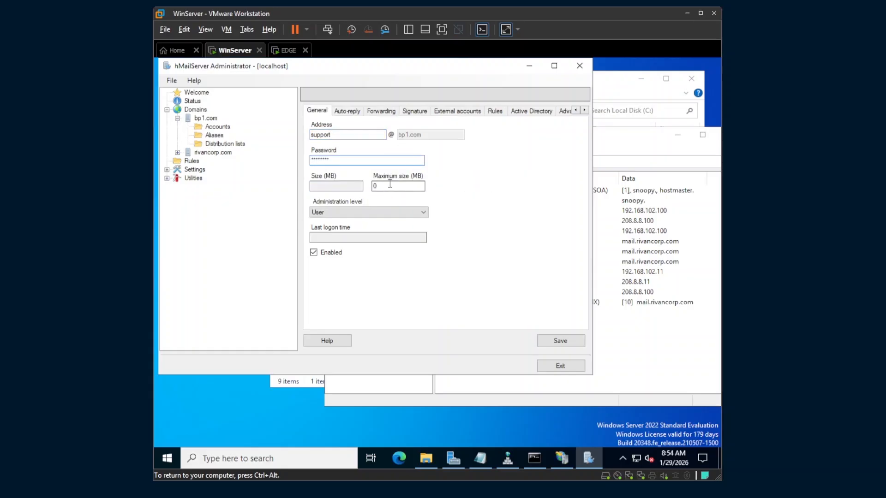
pyautogui.press('Tab')
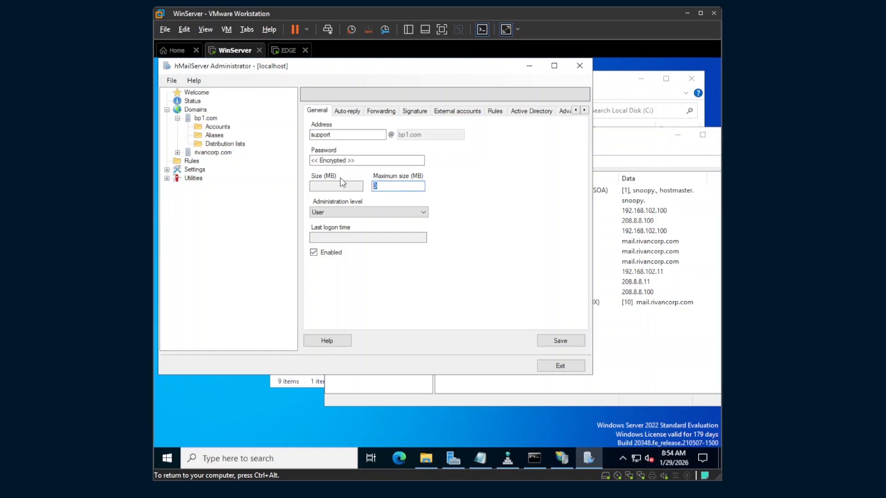
pyautogui.click(560, 341)
# Open a blank new-account form under bp1.com Accounts
pyautogui.click(224, 128)
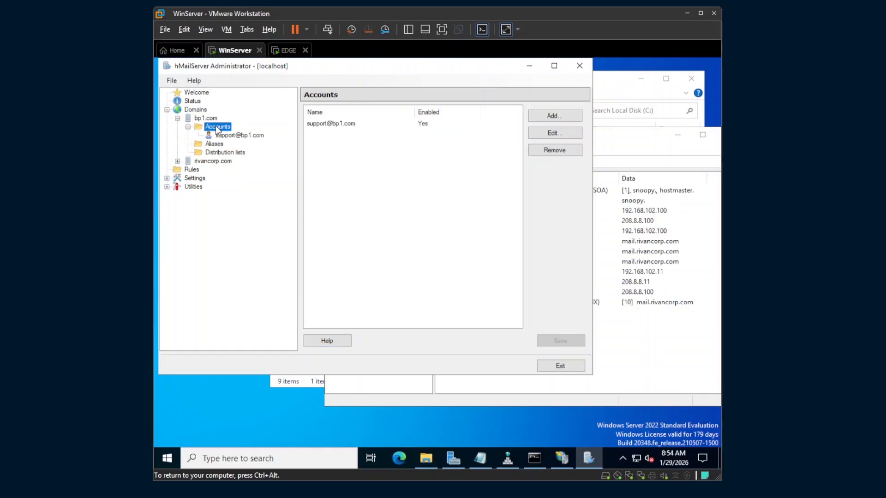
pyautogui.rightClick(223, 128)
pyautogui.click(259, 135)
# Create the second bp1.com mailbox with its password and a 50 MB maximum size, and save it
pyautogui.click(353, 135)
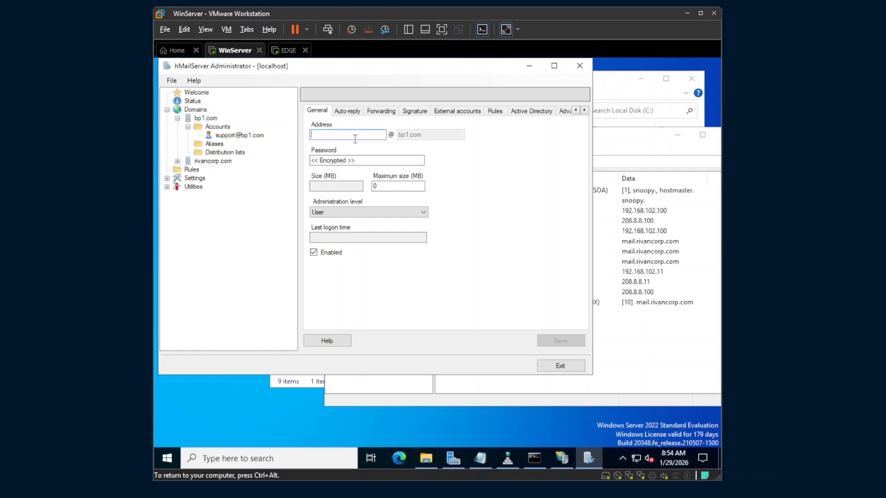
pyautogui.write('k')
pyautogui.press('BackSpace')
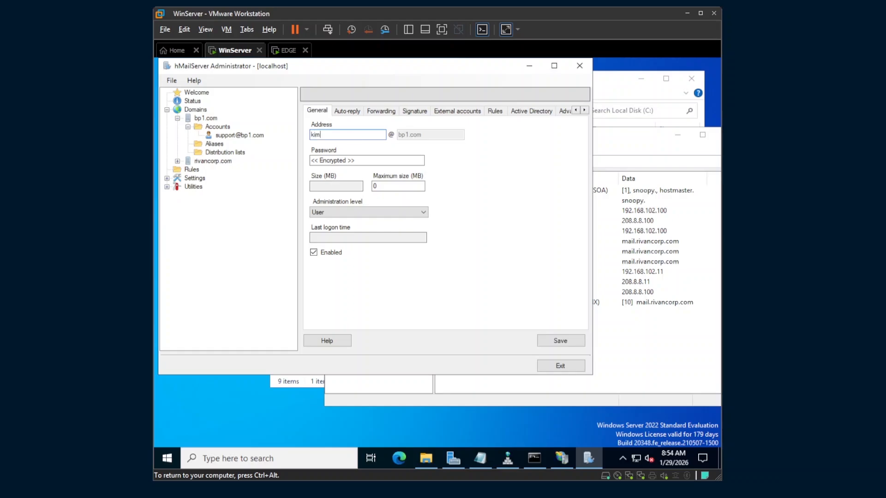
pyautogui.click(374, 160)
pyautogui.press('capslock')
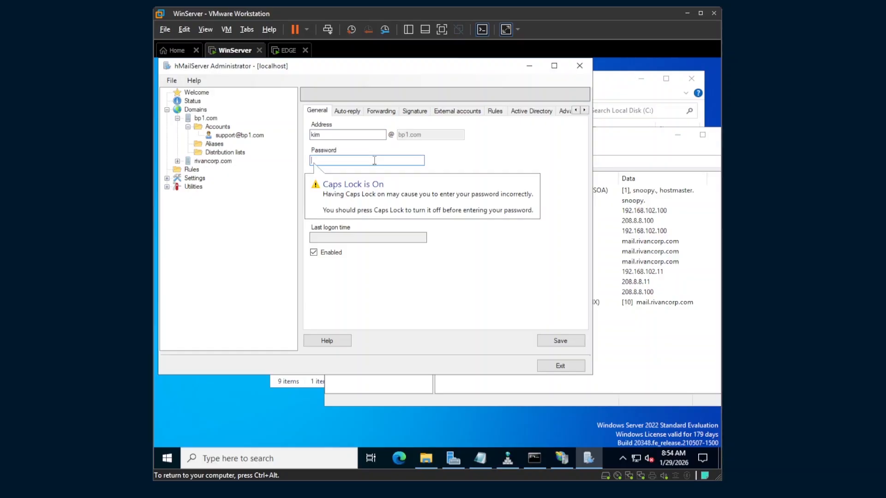
pyautogui.write('*')
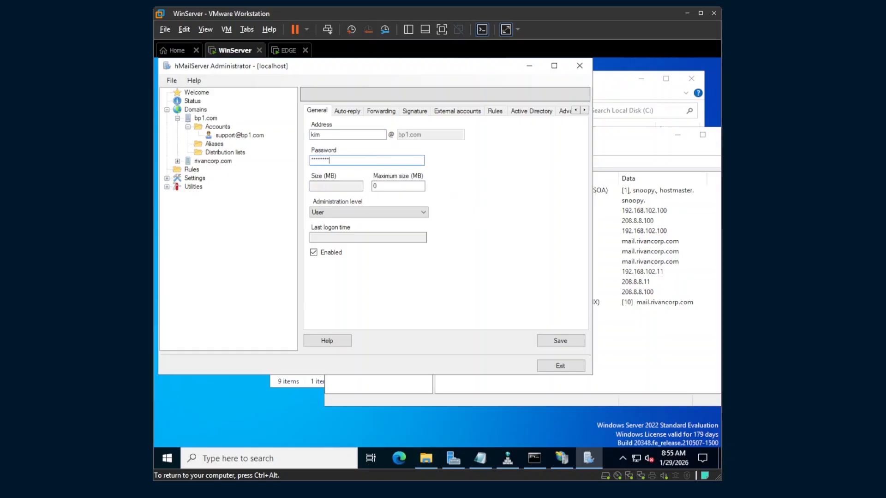
pyautogui.press('Tab')
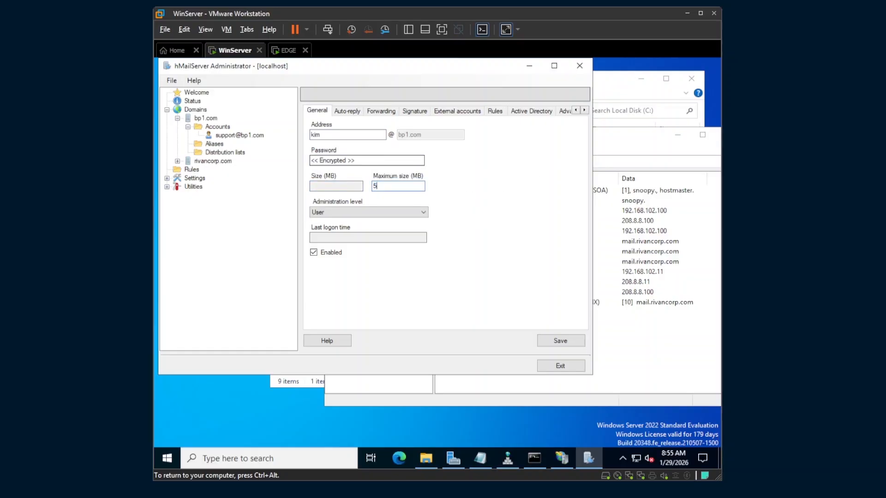
pyautogui.click(561, 340)
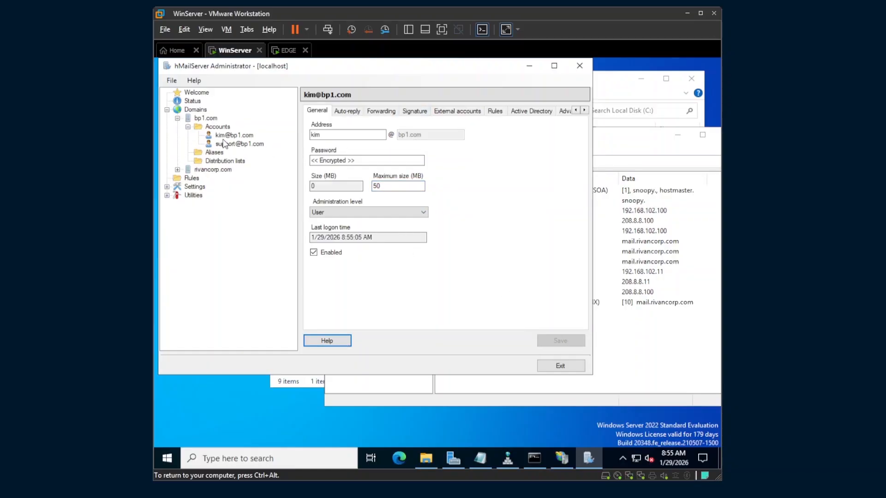
# Run the Thunderbird Setup 141.0 installer from Local Disk C
pyautogui.moveTo(619, 143); pyautogui.dragTo(475, 174)
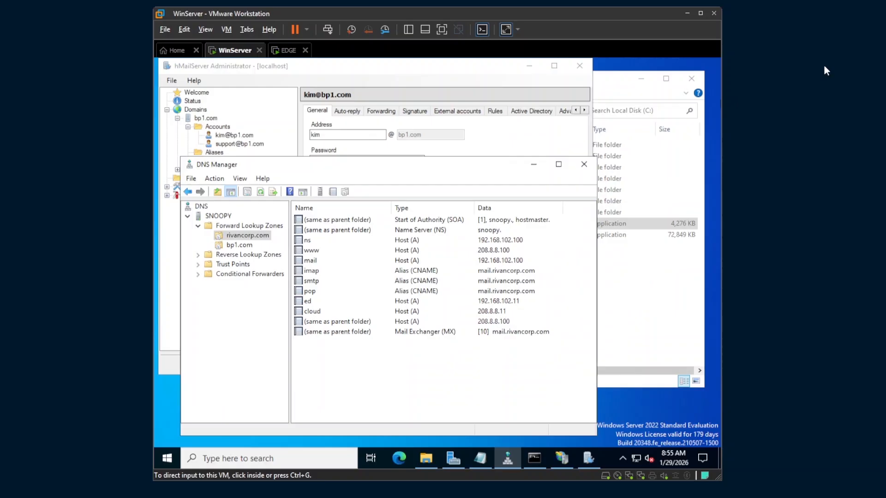
pyautogui.click(616, 82)
pyautogui.click(425, 236)
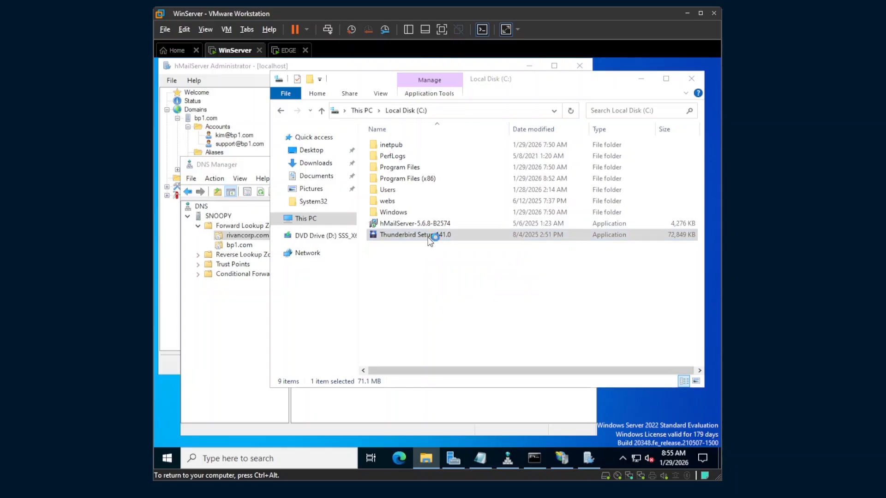
pyautogui.click(636, 80)
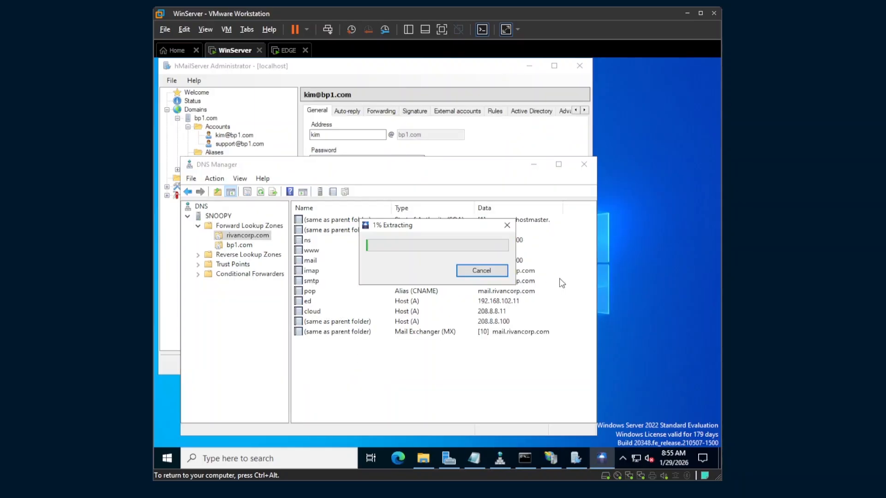
pyautogui.moveTo(421, 232); pyautogui.dragTo(380, 174)
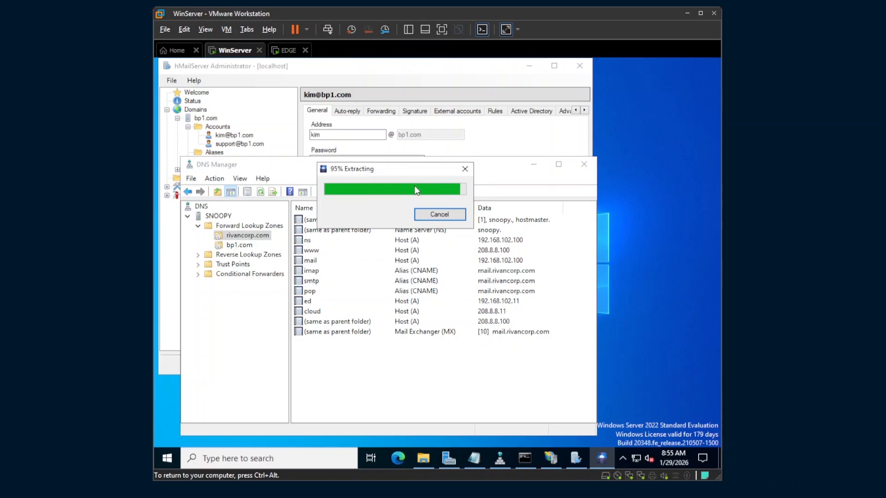
# Install Thunderbird with the Standard setup type and launch it
pyautogui.click(493, 345)
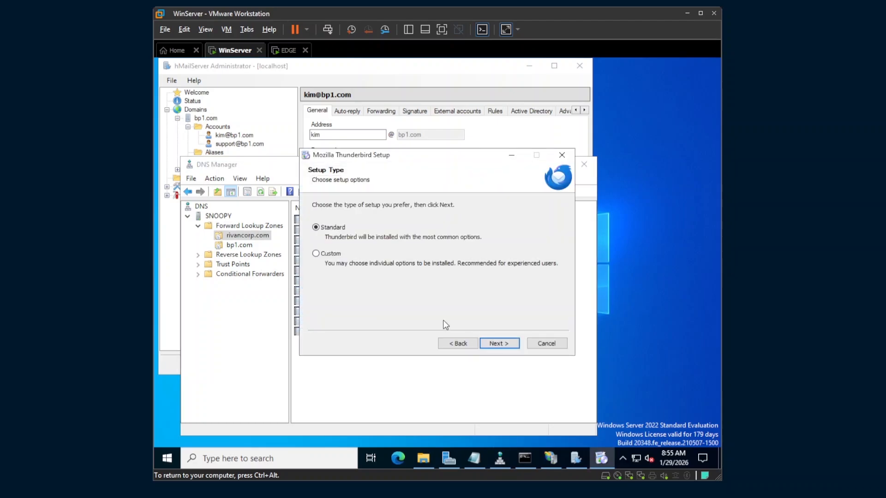
pyautogui.click(499, 343)
pyautogui.click(494, 341)
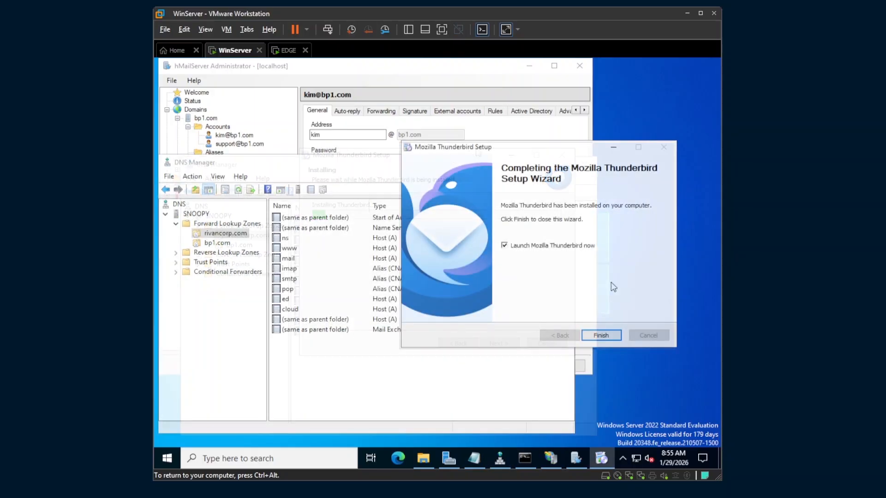
pyautogui.click(607, 337)
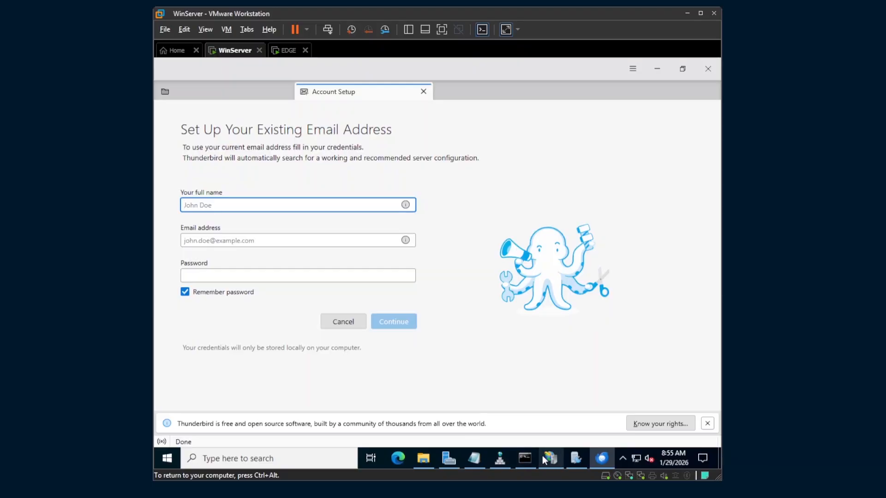
# Review the two bp1.com mailbox accounts in hMailServer Administrator
pyautogui.click(576, 458)
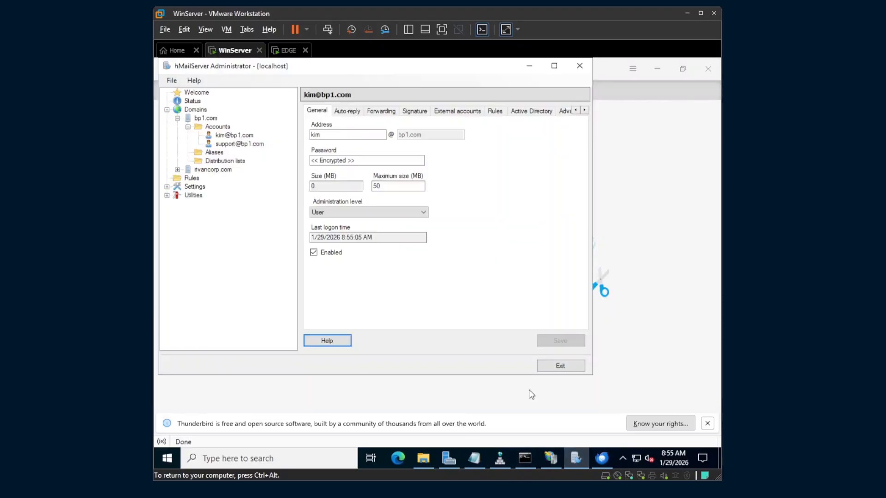
pyautogui.click(213, 128)
pyautogui.click(215, 119)
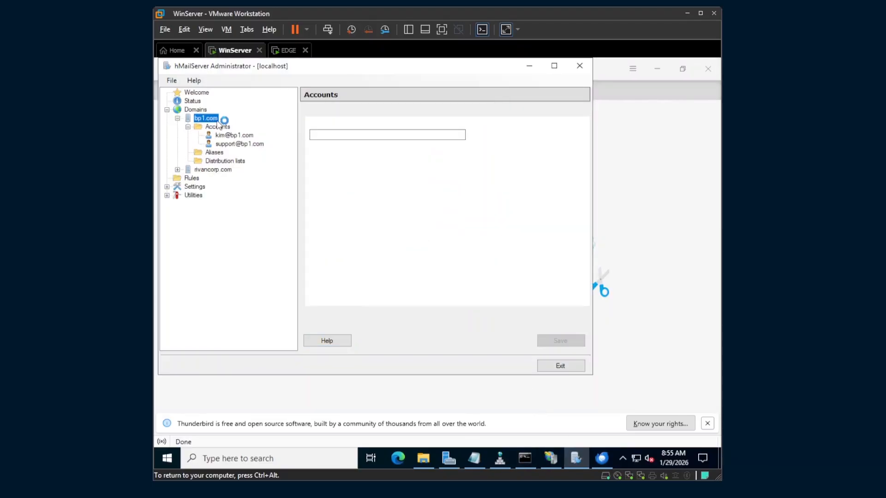
pyautogui.click(233, 143)
pyautogui.click(233, 135)
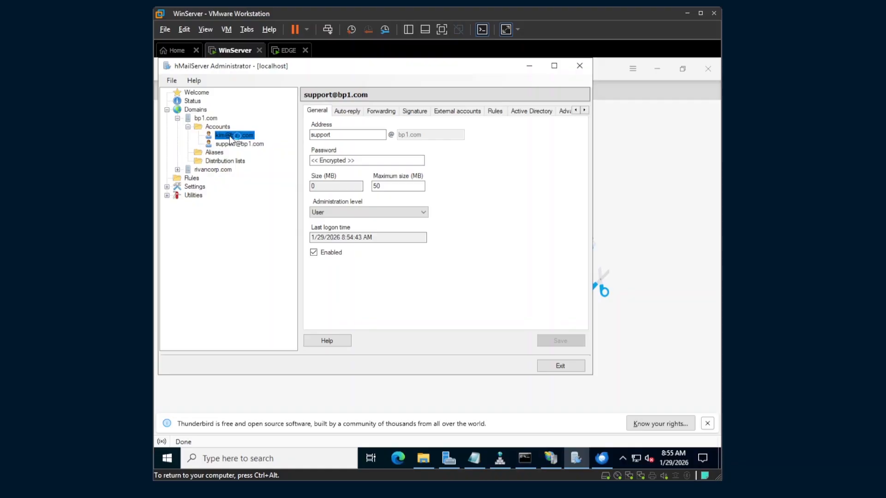
pyautogui.click(637, 214)
# Enter BP1 Support as the full name and the bp1.com support address as the email
pyautogui.click(249, 203)
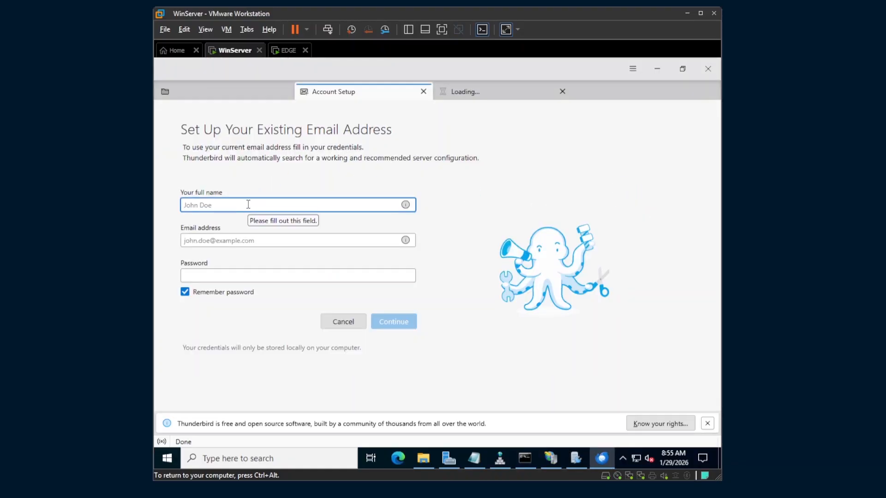
pyautogui.write('BP')
pyautogui.press('BackSpace')
pyautogui.press('BackSpace')
pyautogui.press('Tab')
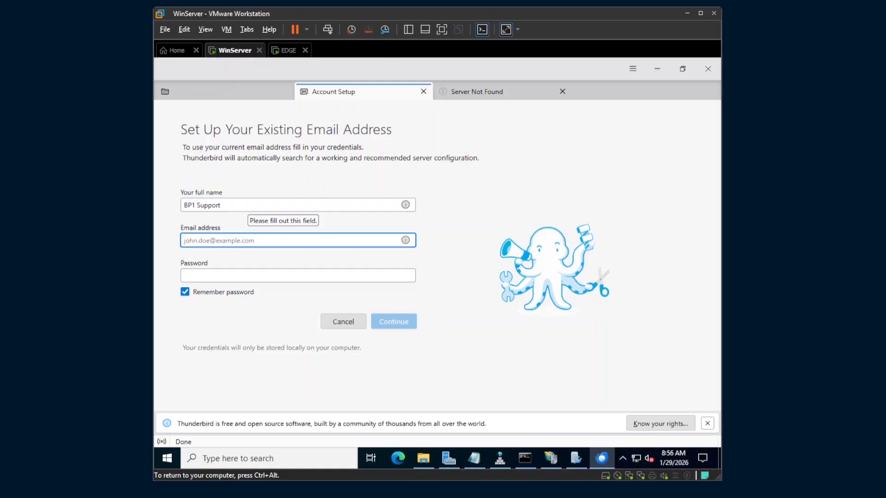
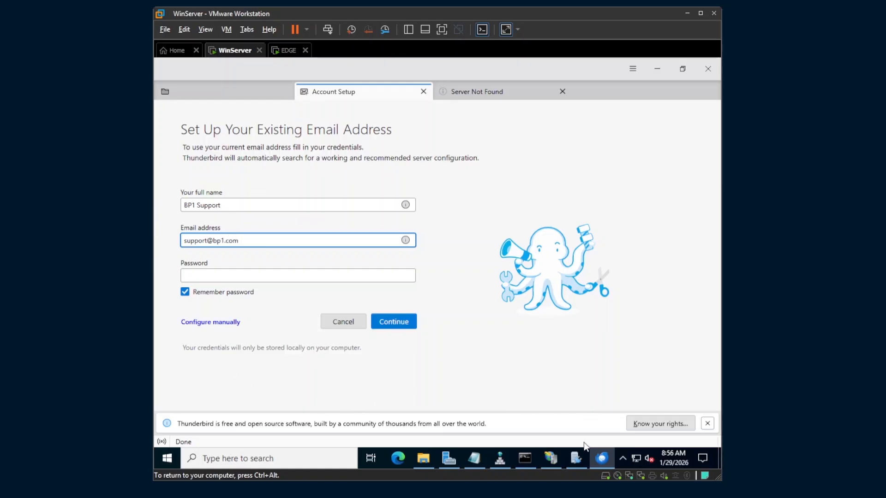
# Recheck the support account in hMailServer, then enter its password in Thunderbird
pyautogui.click(576, 459)
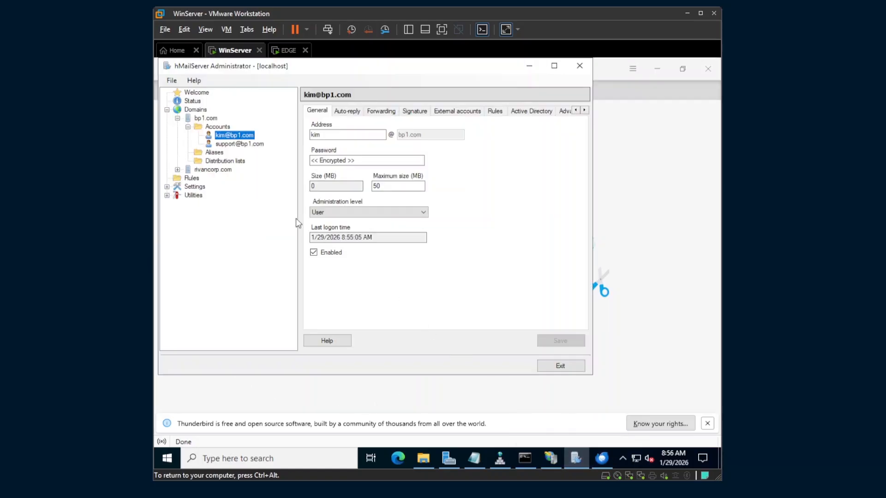
pyautogui.click(224, 144)
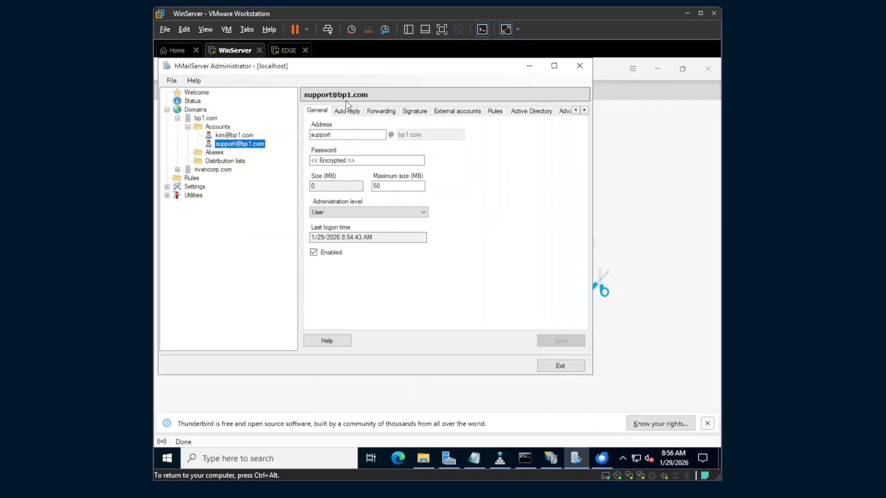
pyautogui.click(701, 267)
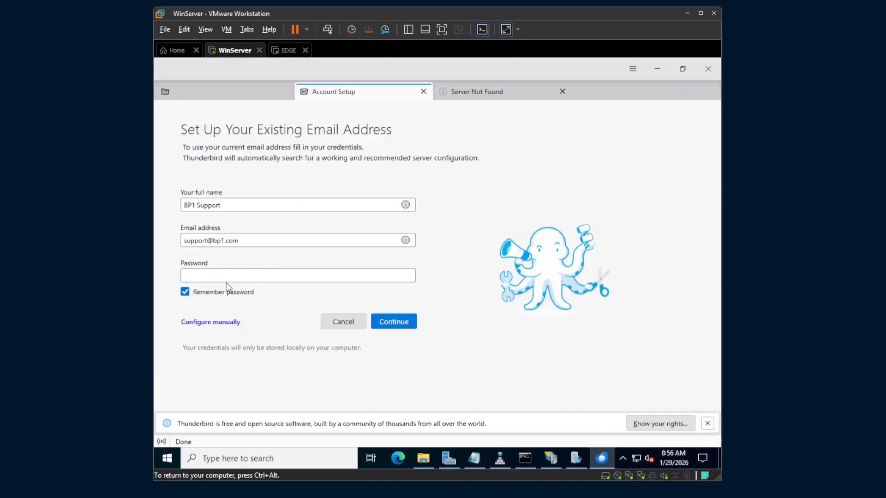
pyautogui.click(245, 276)
pyautogui.write('P')
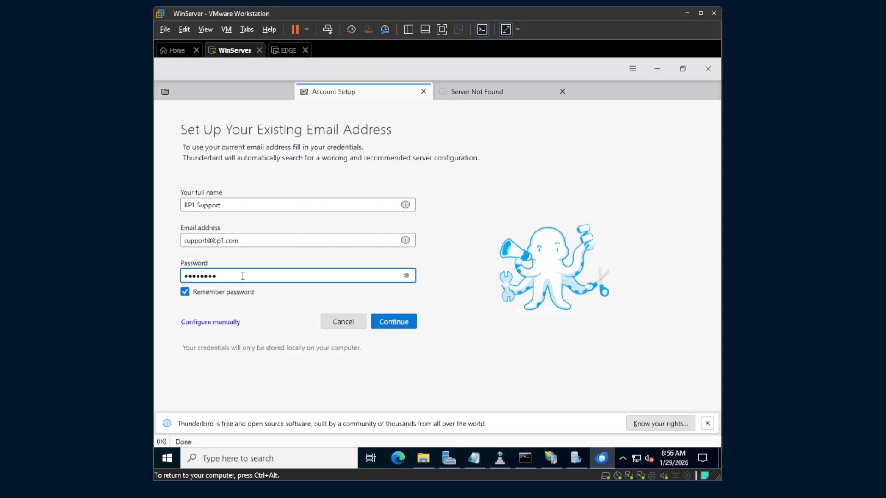
# Open manual configuration and set the incoming IMAP hostname to imap.bp1.com
pyautogui.click(214, 325)
pyautogui.scroll(-5, 261, 310)
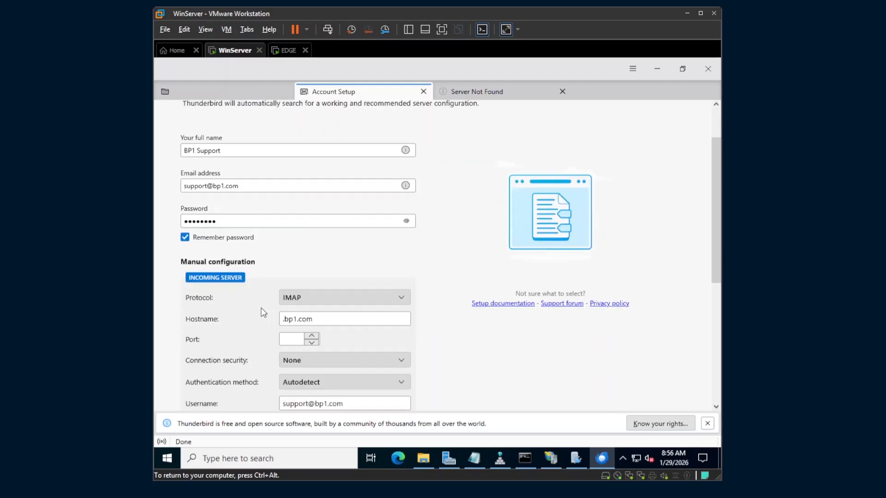
pyautogui.scroll(-2, 222, 284)
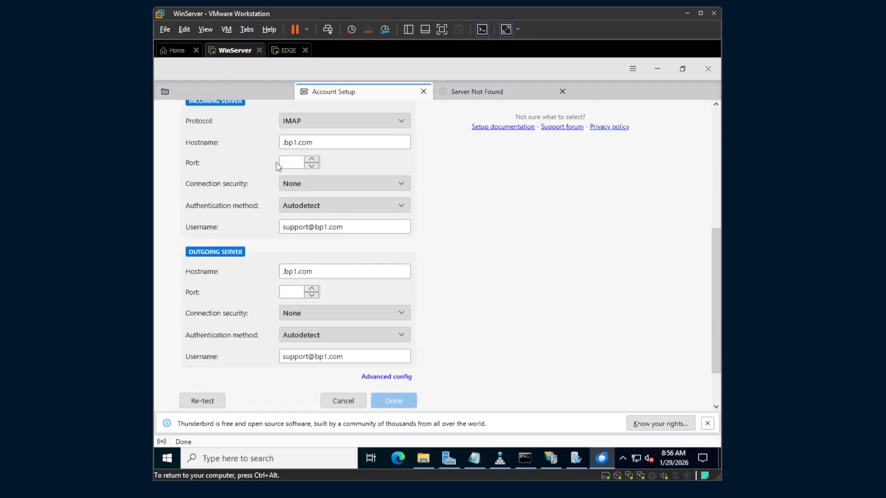
pyautogui.scroll(2, 285, 166)
pyautogui.click(304, 176)
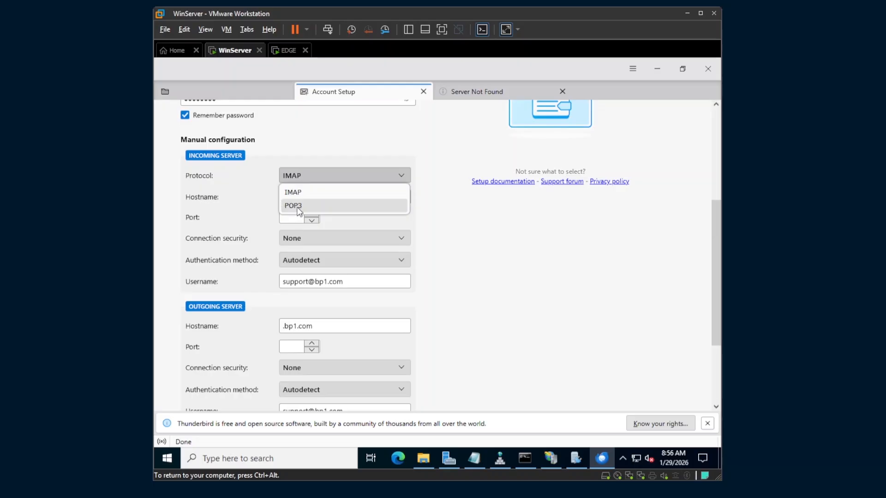
pyautogui.click(299, 195)
pyautogui.moveTo(284, 196); pyautogui.dragTo(307, 198)
pyautogui.press('Home')
pyautogui.write('imap')
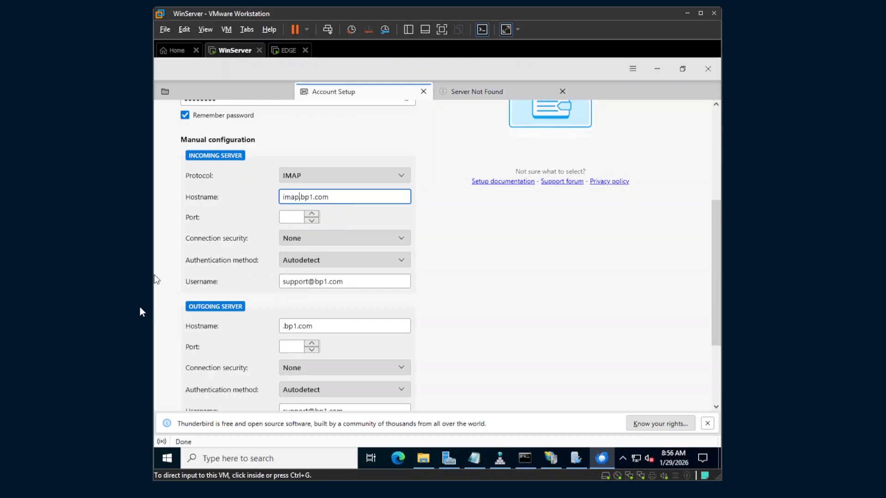
# Set the outgoing server hostname to smtp.bp1.com
pyautogui.scroll(-2, 243, 318)
pyautogui.click(282, 271)
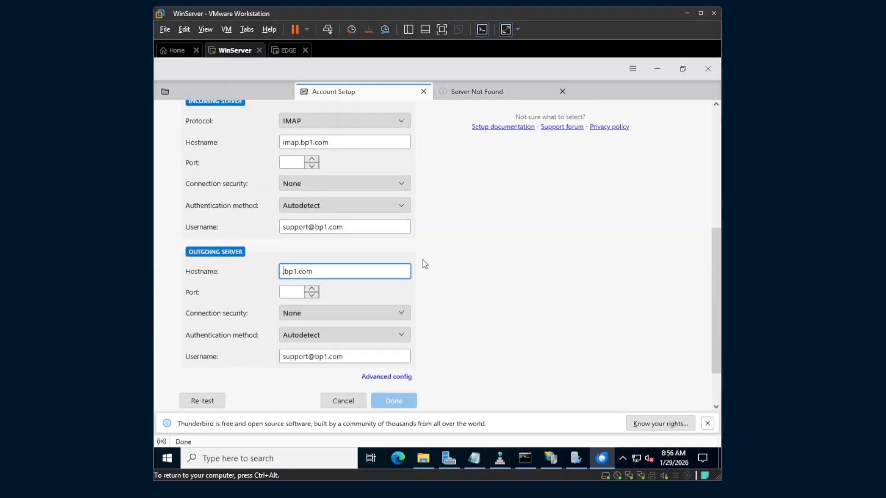
pyautogui.write('imap')
pyautogui.press('BackSpace')
pyautogui.press('BackSpace')
pyautogui.press('BackSpace')
pyautogui.press('BackSpace')
pyautogui.write('smtp')
pyautogui.moveTo(282, 271); pyautogui.dragTo(297, 271)
# Inspect and delete the misspelled smpt CNAME record in the bp1.com zone
pyautogui.click(494, 456)
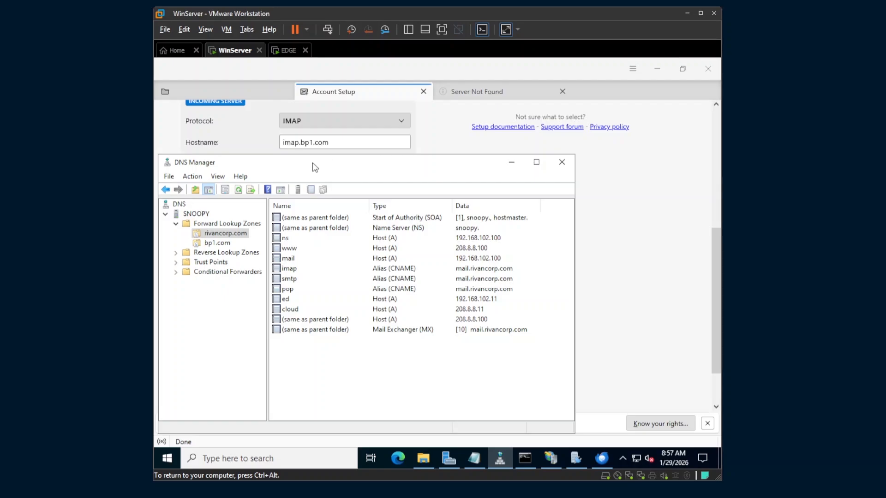
pyautogui.moveTo(603, 136); pyautogui.dragTo(481, 107)
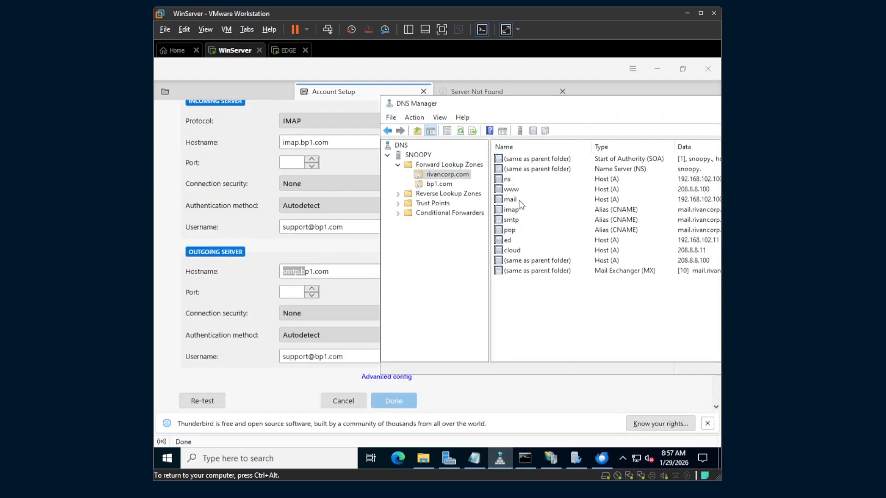
pyautogui.click(439, 183)
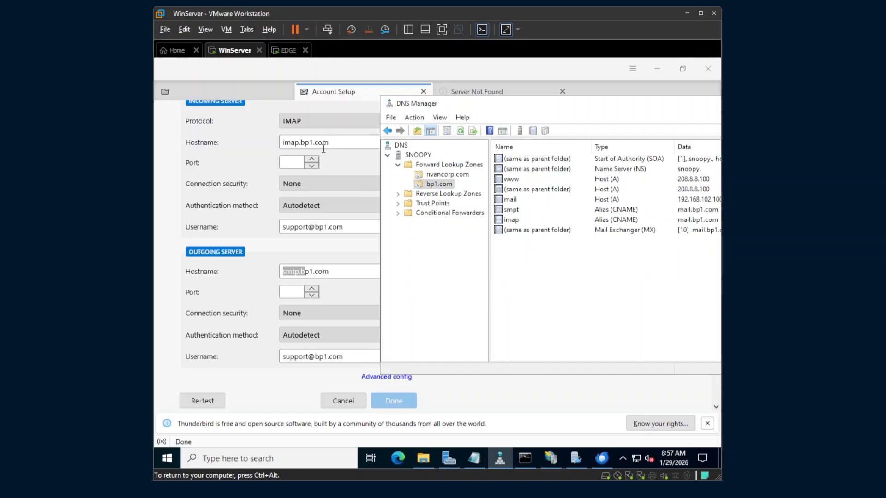
pyautogui.click(522, 212)
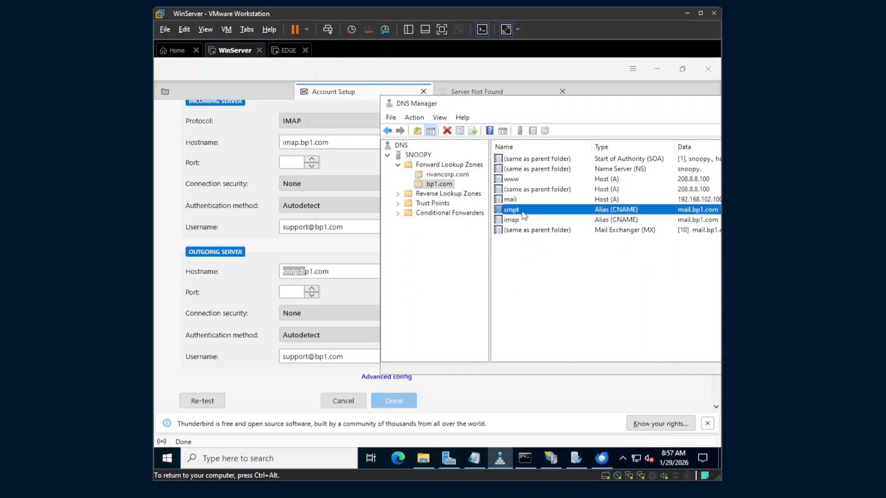
pyautogui.doubleClick(514, 211)
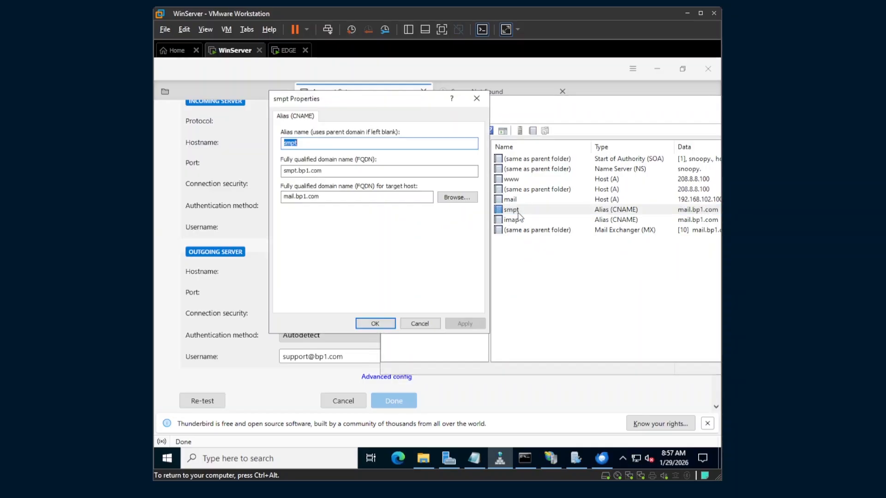
pyautogui.click(334, 143)
pyautogui.click(476, 99)
pyautogui.rightClick(512, 211)
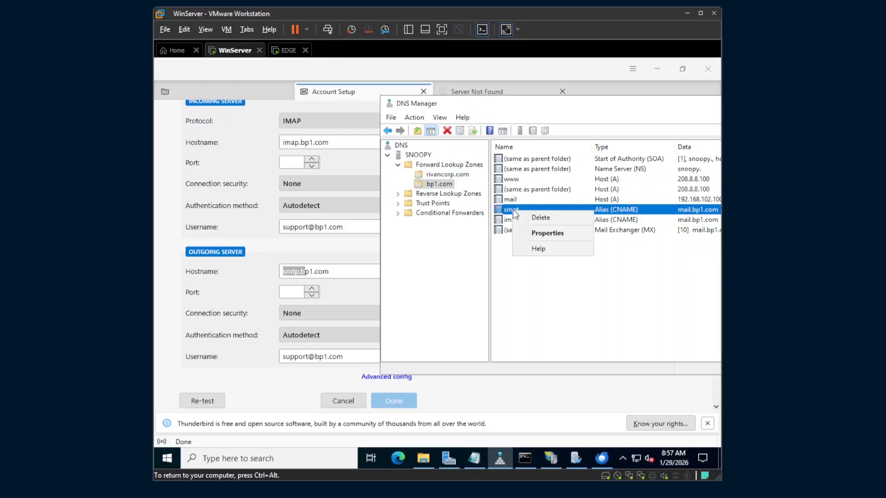
pyautogui.click(541, 218)
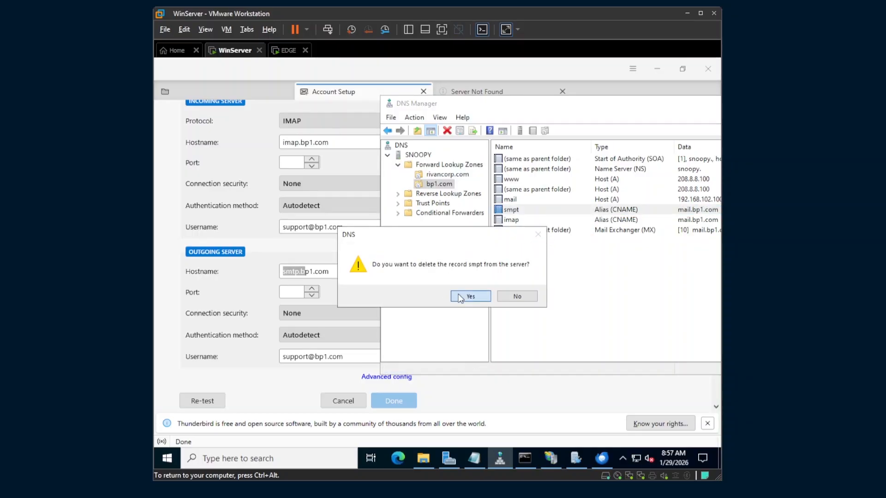
pyautogui.click(469, 296)
pyautogui.rightClick(564, 226)
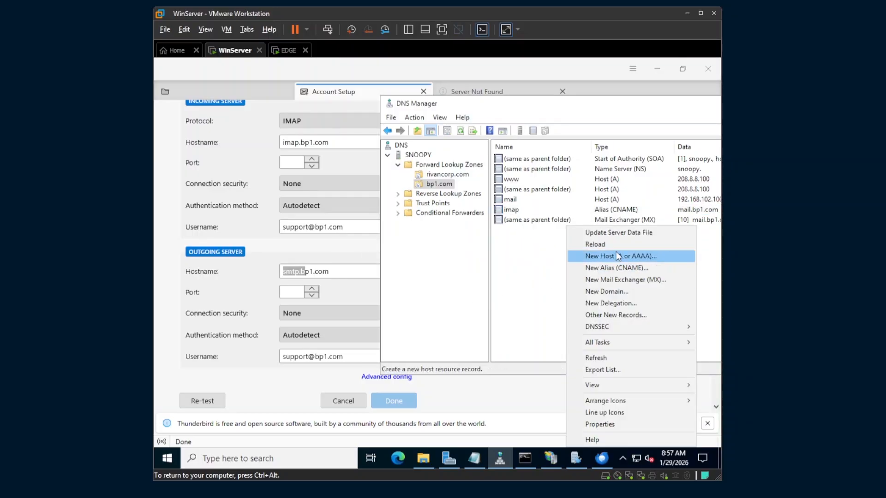
pyautogui.click(615, 252)
pyautogui.press('Escape')
pyautogui.rightClick(548, 226)
pyautogui.click(580, 269)
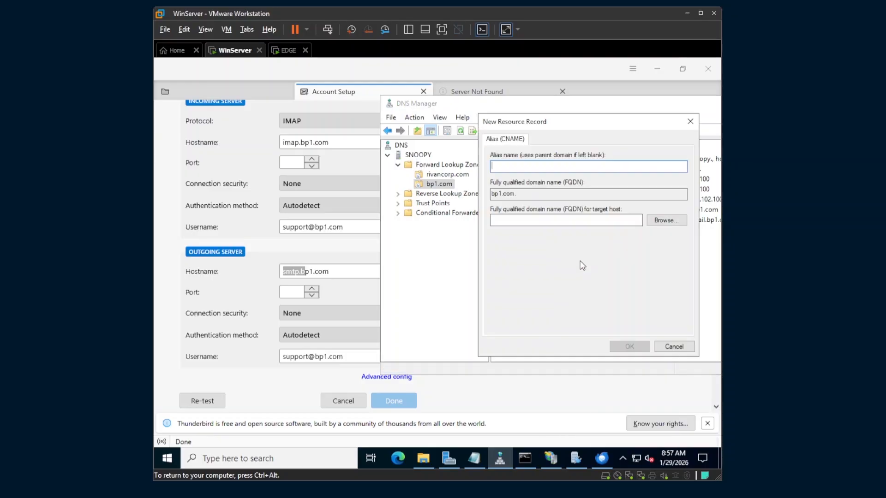
pyautogui.write('smtp')
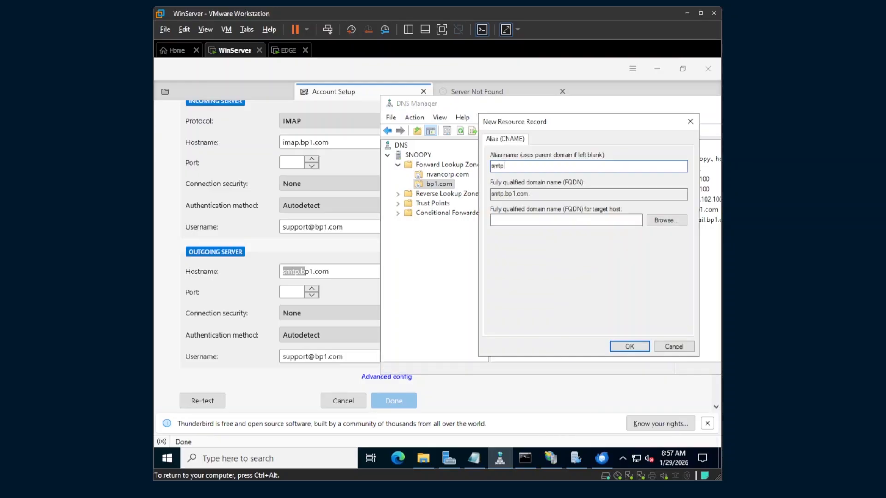
pyautogui.press('Tab')
pyautogui.press('Tab')
pyautogui.press('Return')
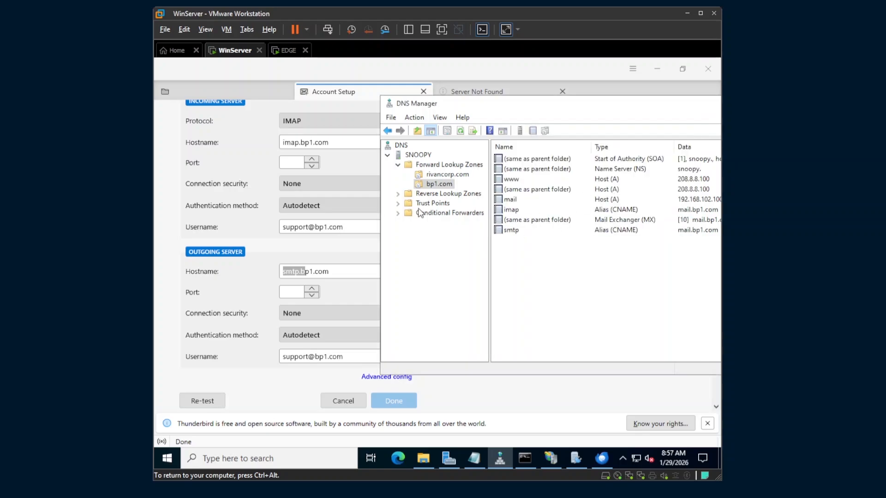
pyautogui.click(526, 212)
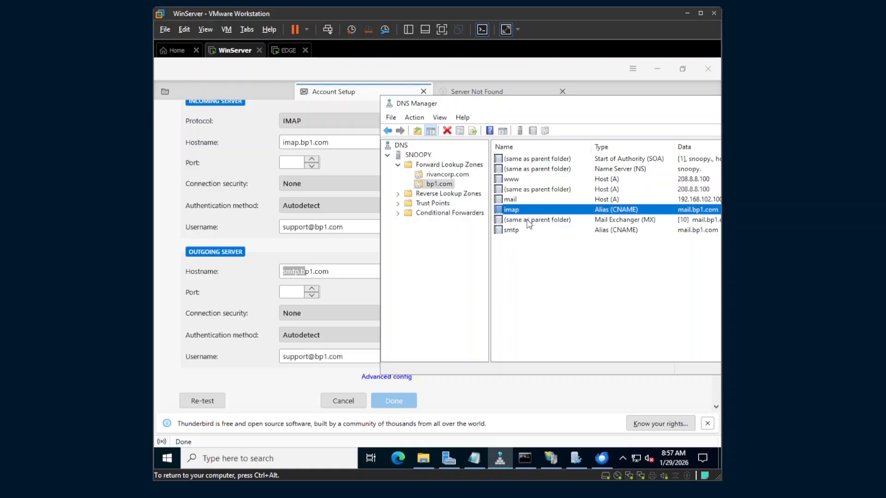
pyautogui.click(517, 230)
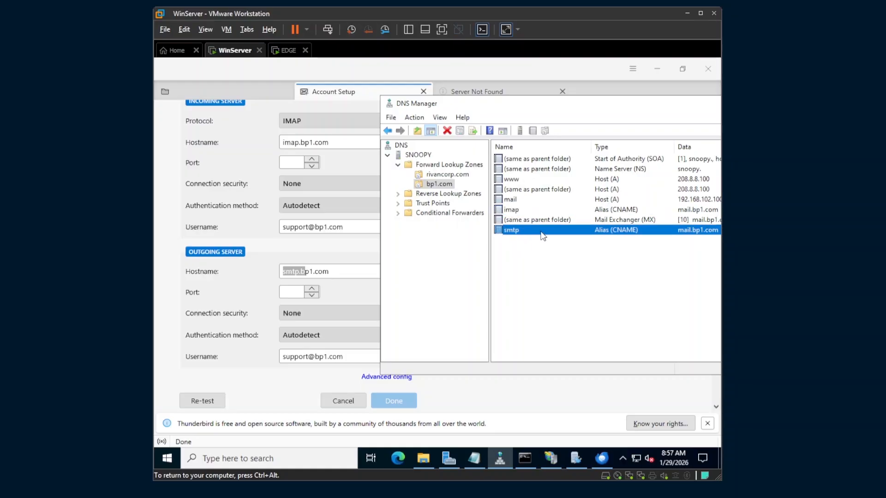
pyautogui.click(299, 273)
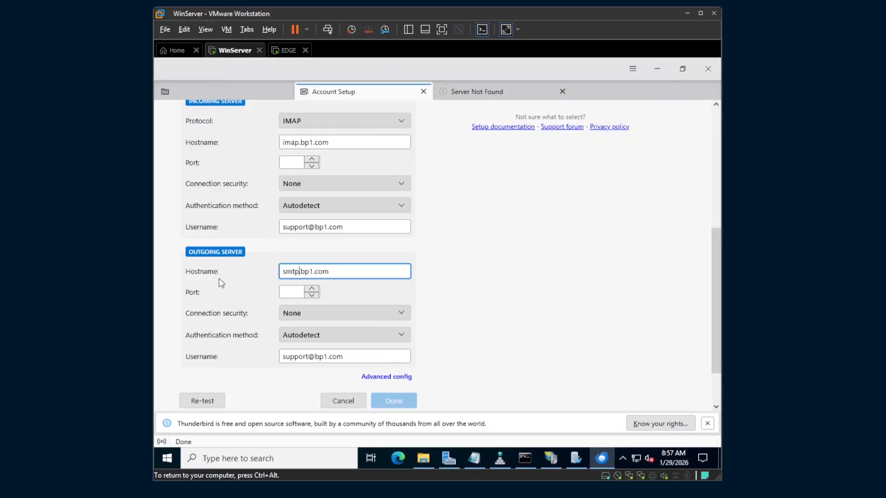
pyautogui.scroll(-2, 222, 283)
# Re-test the server settings and verify the detected ports 143 and 587
pyautogui.click(203, 347)
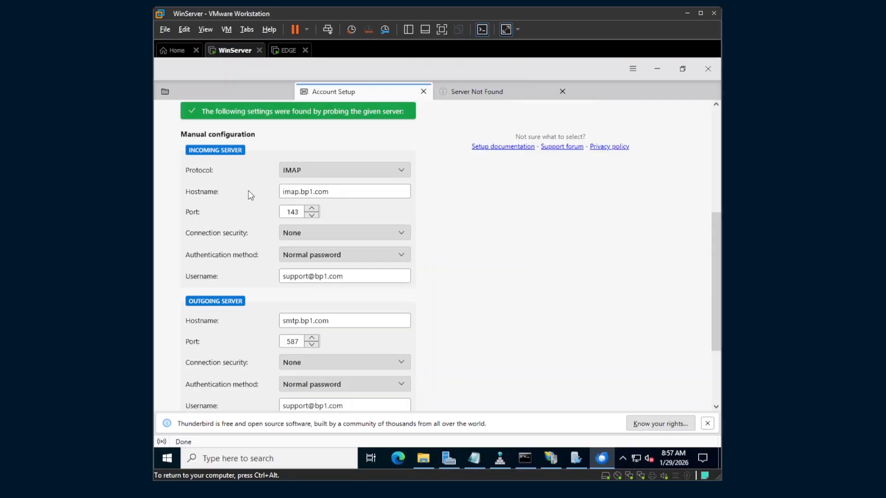
pyautogui.scroll(-4, 224, 246)
pyautogui.scroll(4, 248, 203)
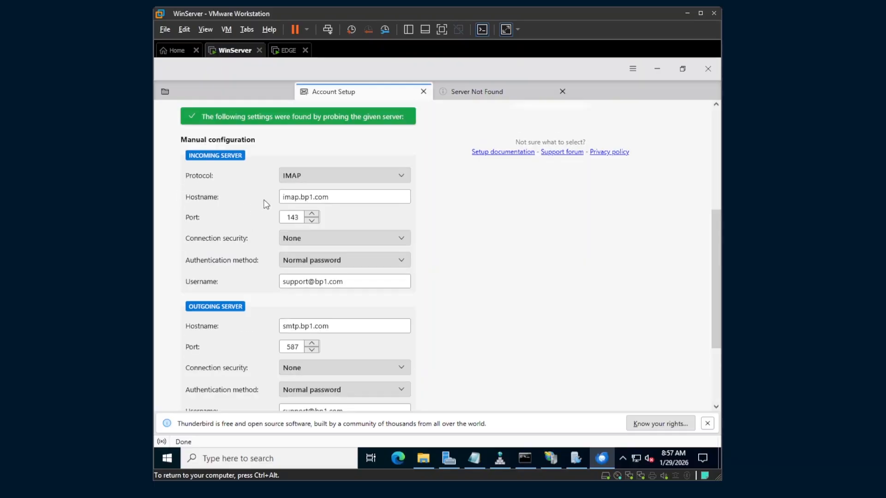
pyautogui.scroll(-2, 257, 202)
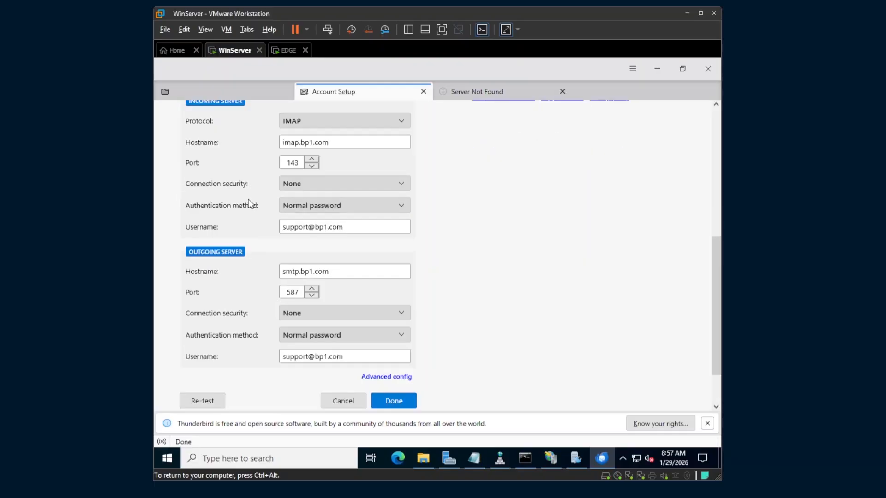
pyautogui.doubleClick(288, 163)
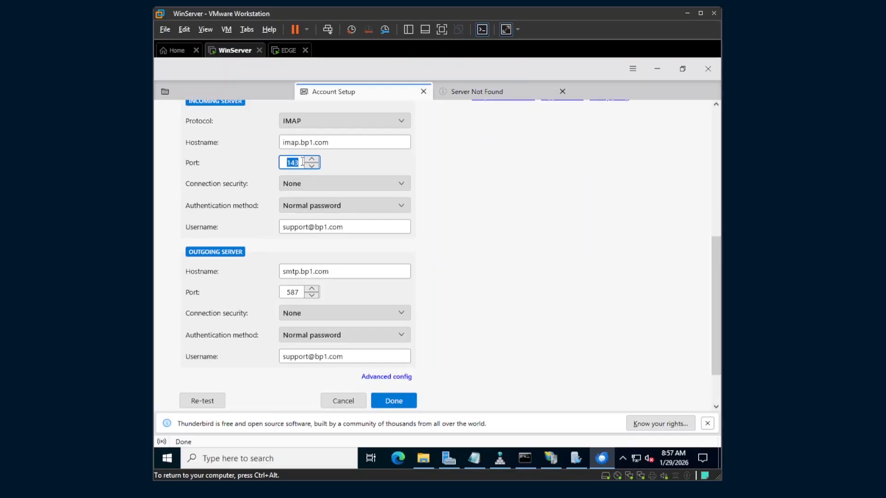
pyautogui.doubleClick(290, 291)
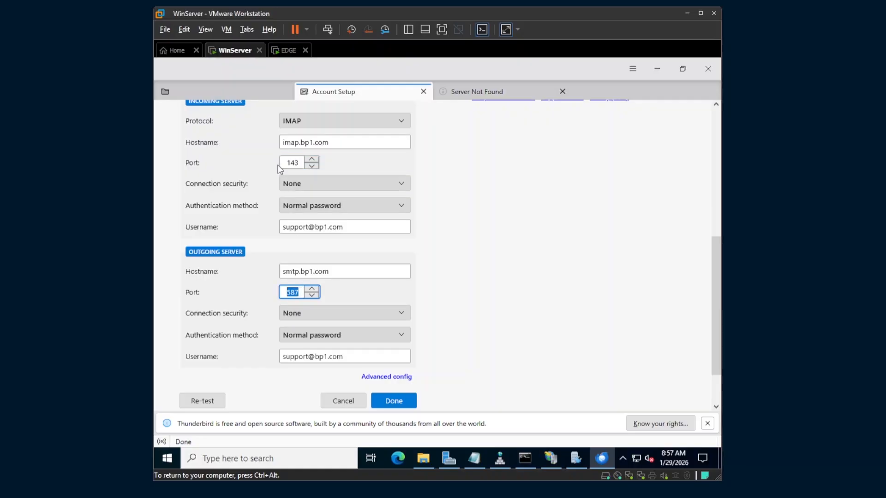
pyautogui.doubleClick(288, 162)
pyautogui.click(340, 170)
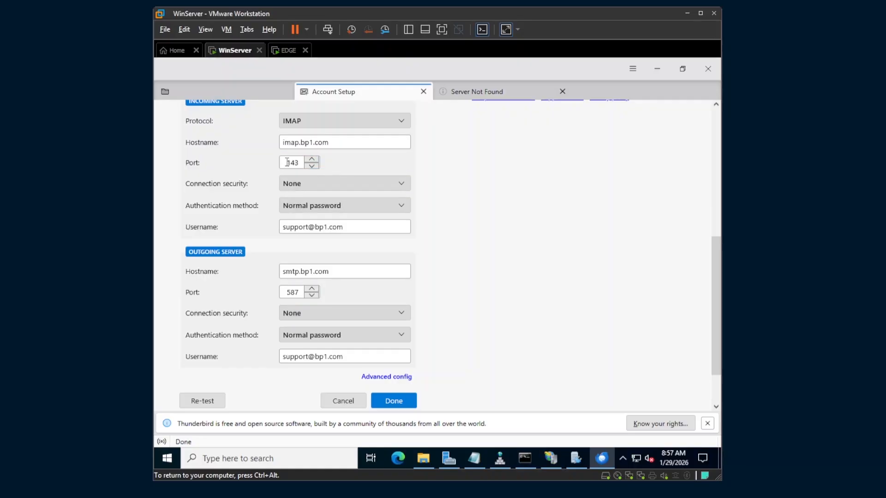
# Finish the support account, accepting the unencrypted connection risks, and open its mail view
pyautogui.click(393, 401)
pyautogui.click(277, 354)
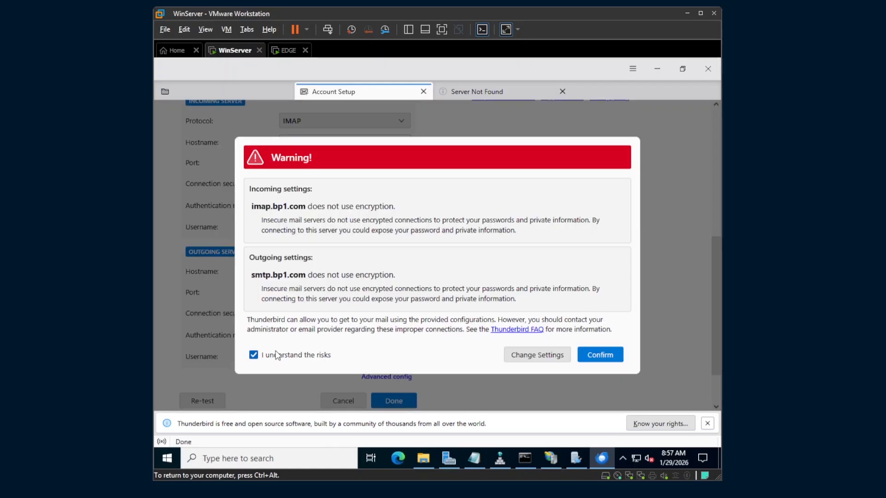
pyautogui.click(595, 359)
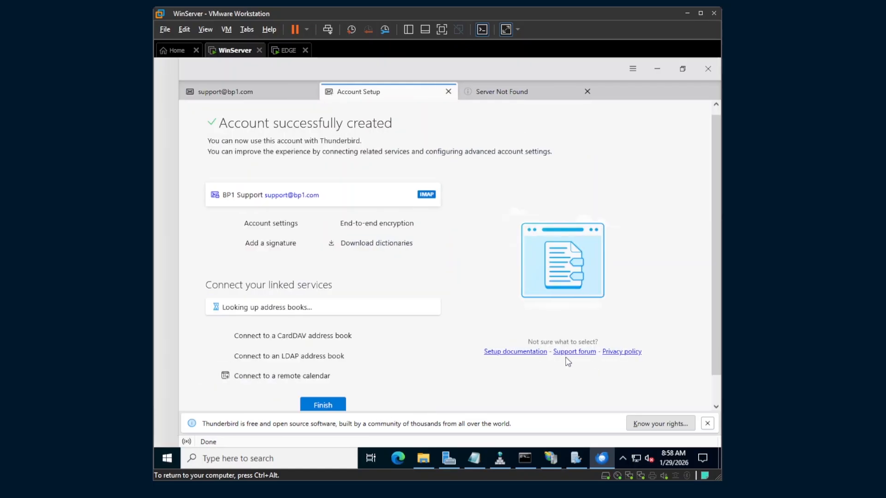
pyautogui.click(222, 94)
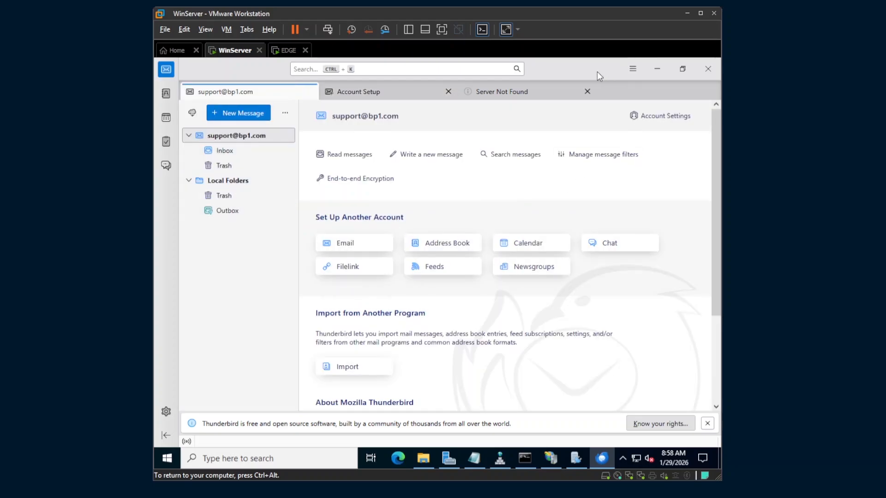
# Start adding another email account from Thunderbird's application menu
pyautogui.click(632, 70)
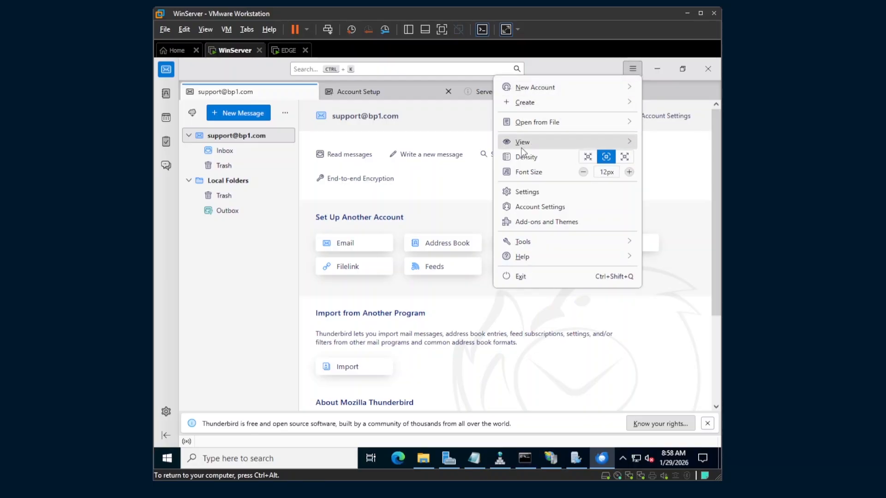
pyautogui.click(526, 86)
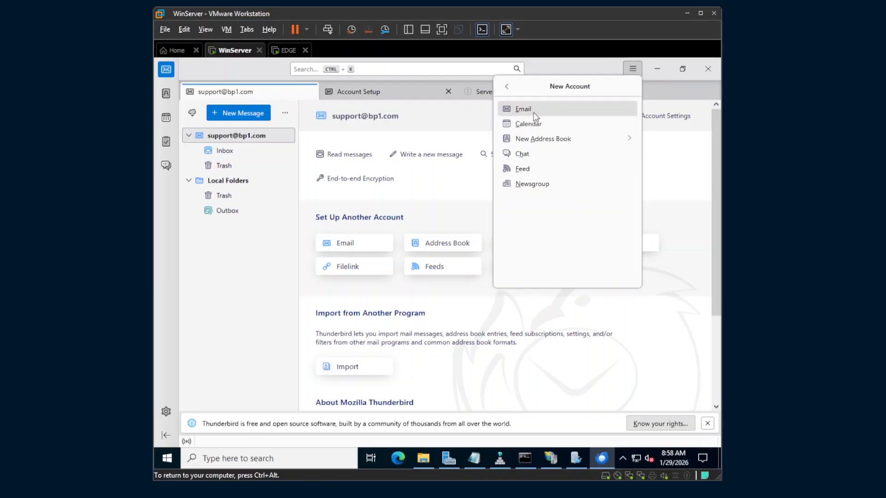
pyautogui.click(532, 112)
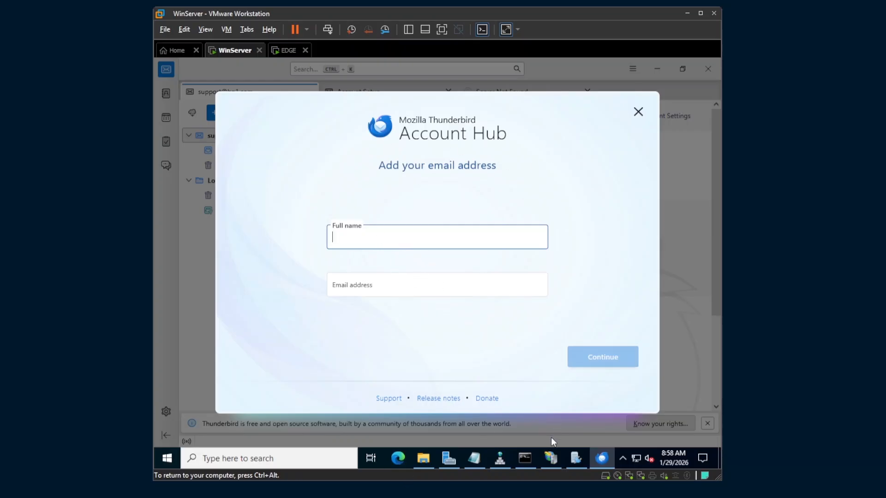
# Enter the second user's full name and bp1.com address, then look up the configuration
pyautogui.click(575, 458)
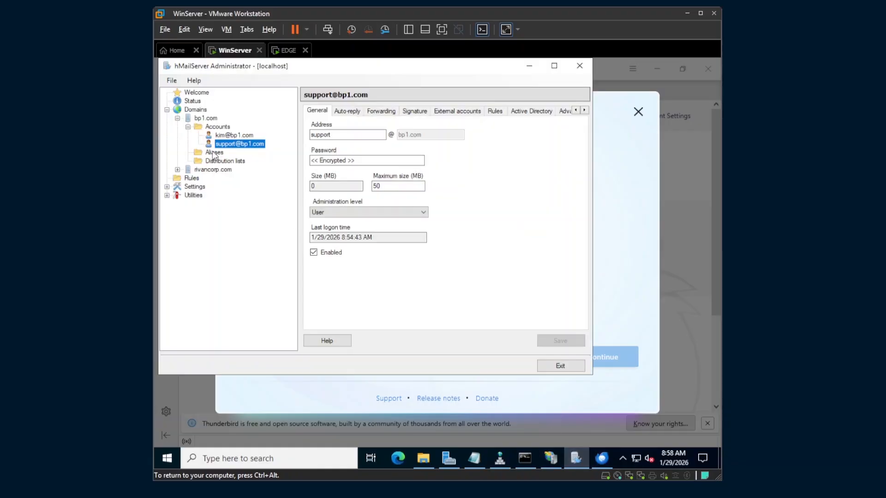
pyautogui.click(608, 268)
pyautogui.click(381, 245)
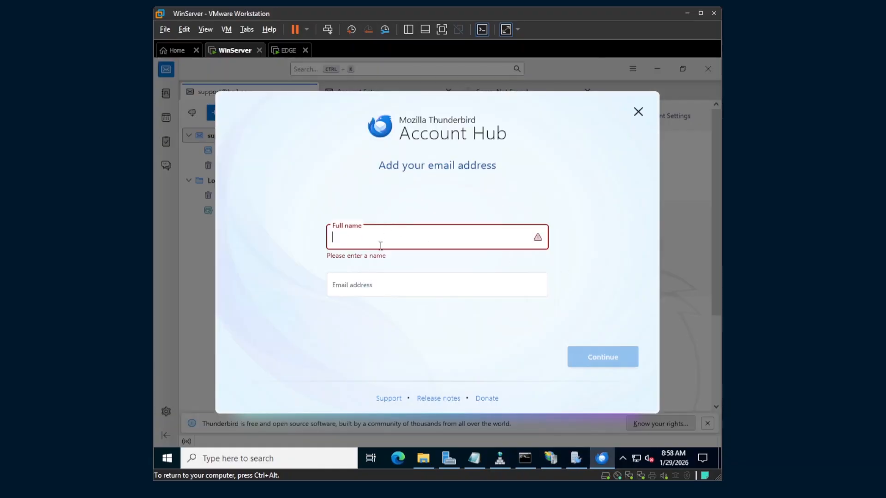
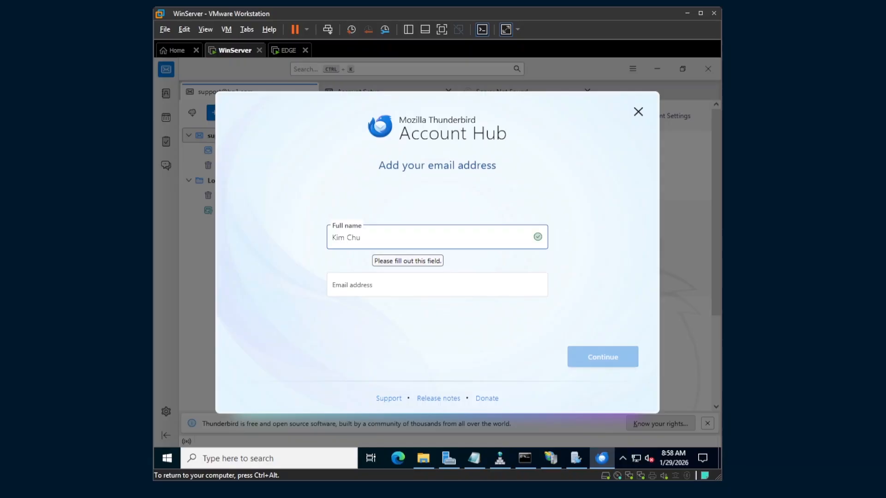
pyautogui.press('Tab')
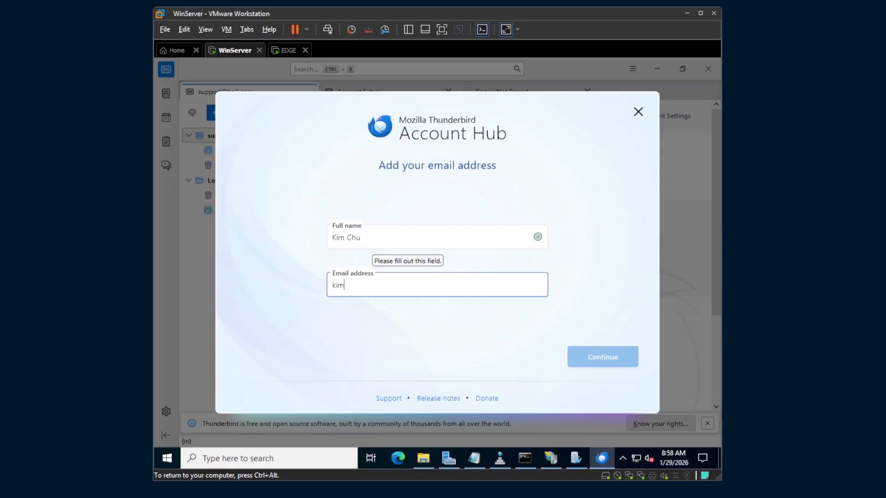
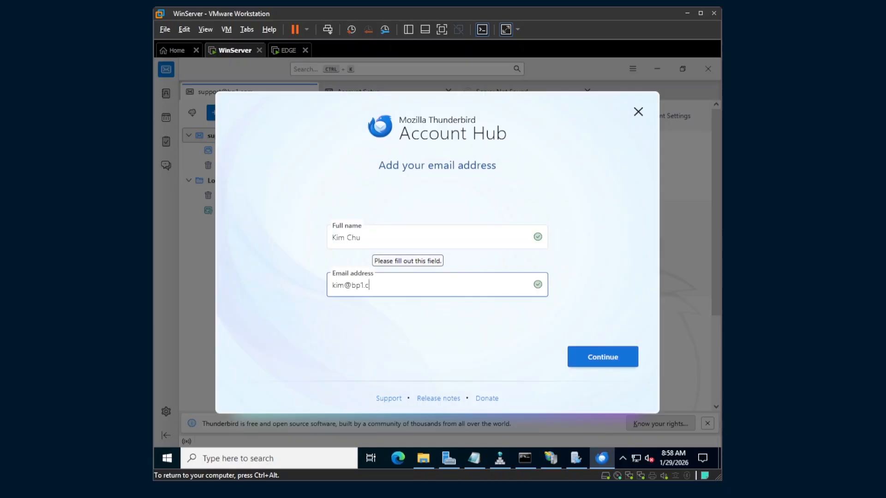
pyautogui.click(605, 365)
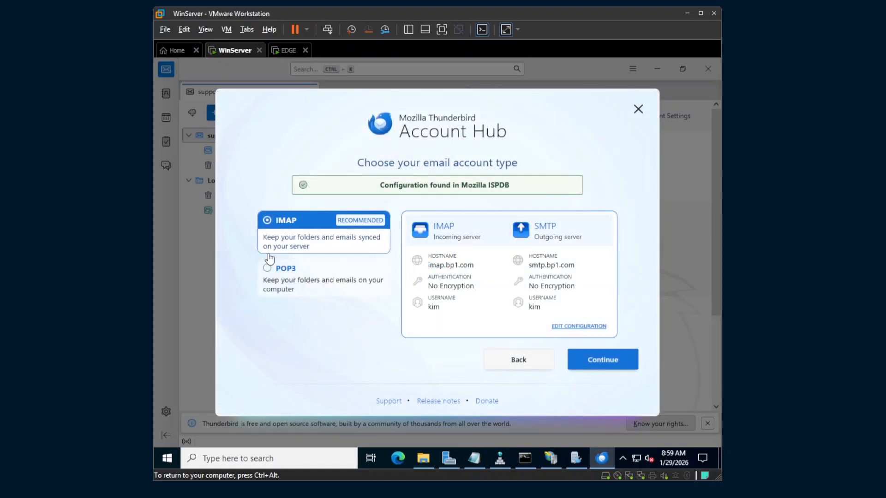
# Keep incoming mail on IMAP via imap.bp1.com port 143 with no connection security
pyautogui.click(277, 277)
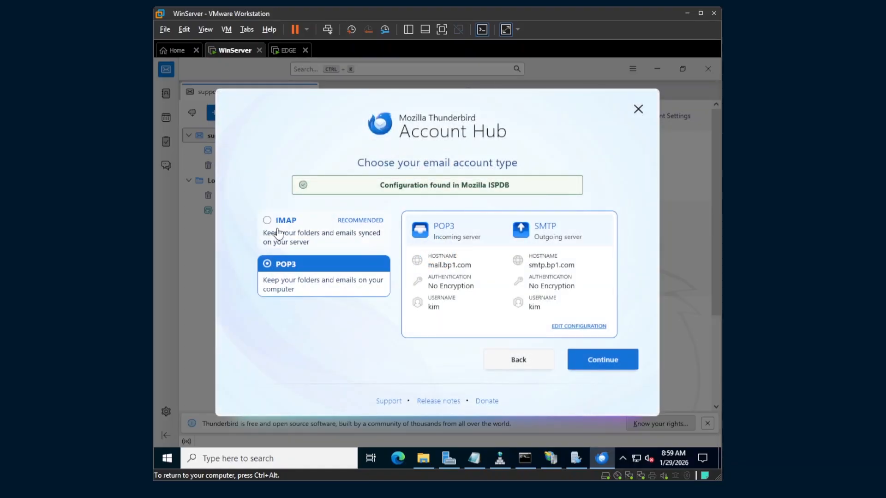
pyautogui.click(296, 234)
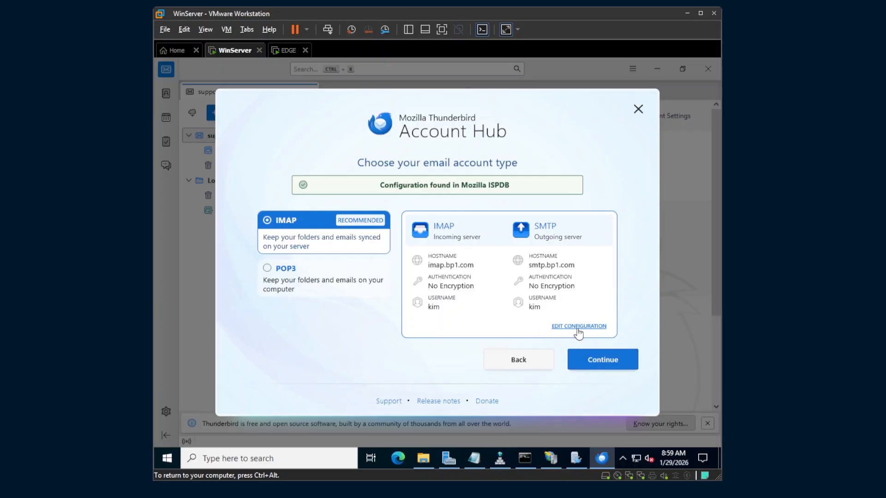
pyautogui.click(594, 329)
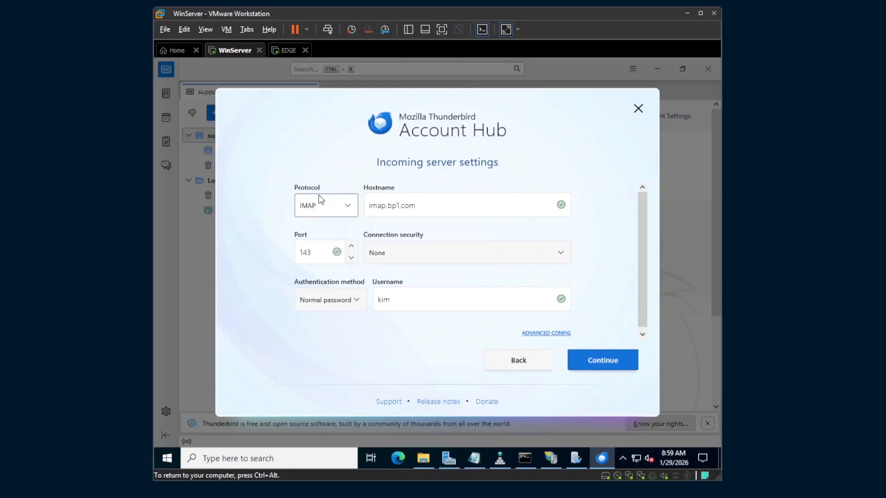
pyautogui.click(352, 212)
pyautogui.click(314, 232)
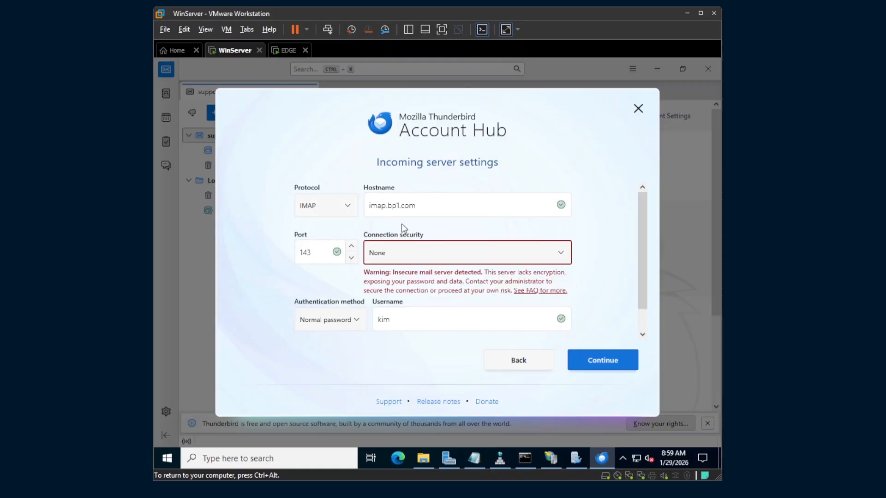
pyautogui.scroll(-1, 314, 230)
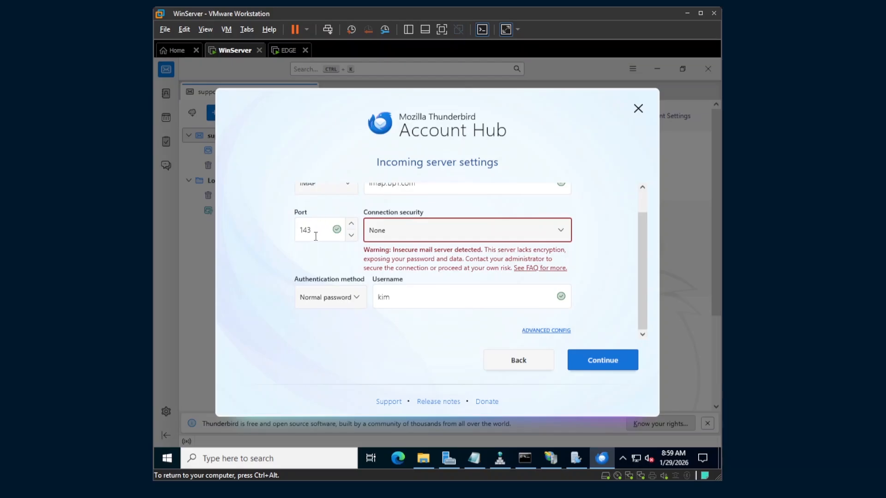
pyautogui.click(393, 231)
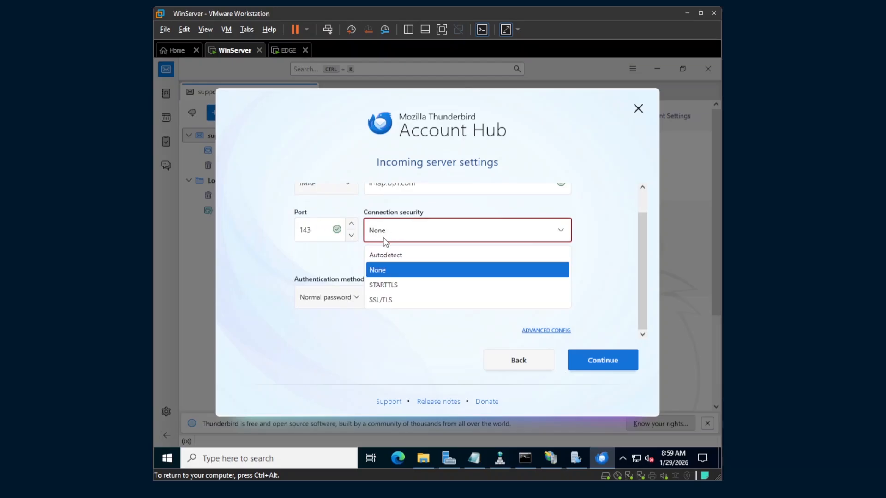
pyautogui.click(385, 243)
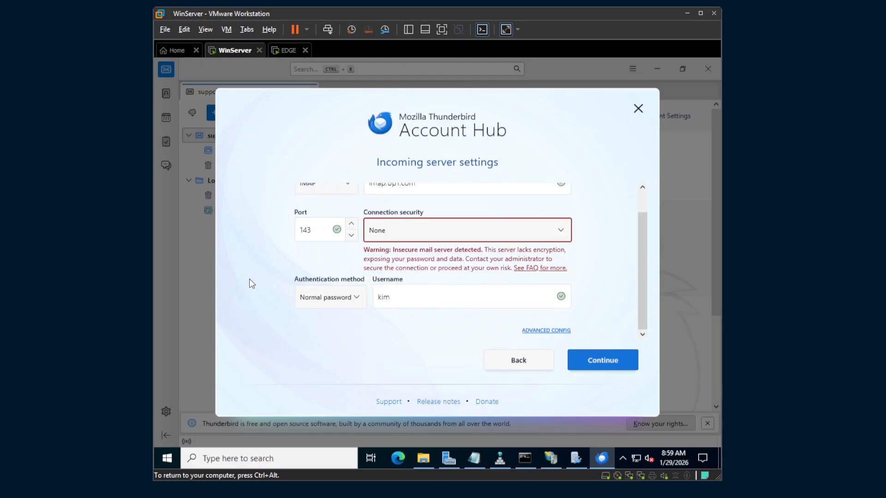
pyautogui.scroll(1, 254, 280)
pyautogui.scroll(-1, 418, 247)
pyautogui.scroll(1, 330, 298)
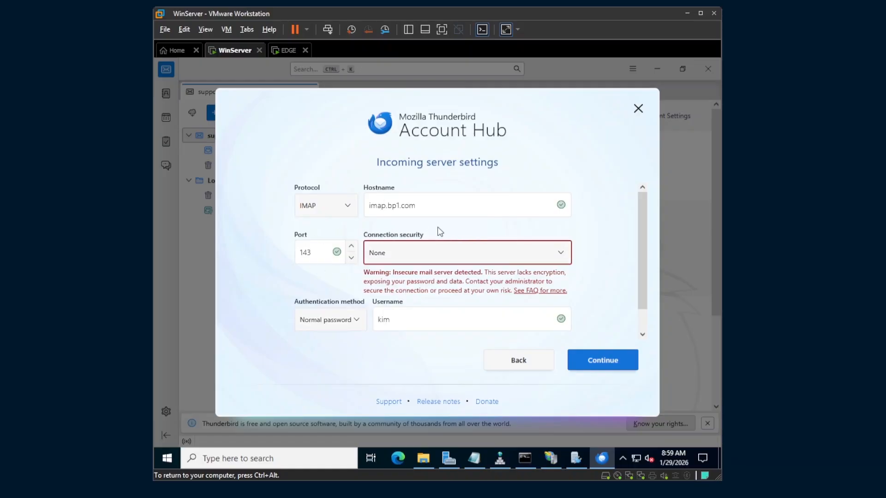
pyautogui.scroll(-1, 442, 247)
# Accept the incoming settings and test the outgoing smtp.bp1.com server on port 587
pyautogui.click(605, 360)
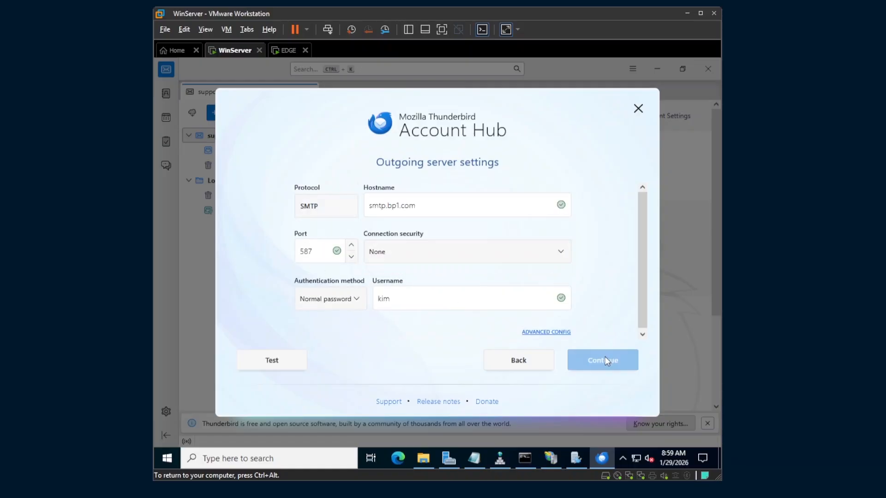
pyautogui.moveTo(400, 160); pyautogui.dragTo(486, 181)
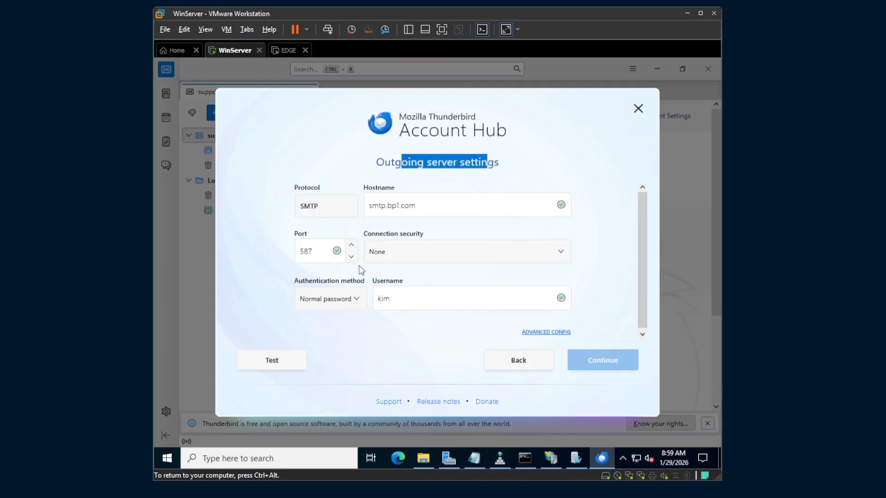
pyautogui.moveTo(369, 205); pyautogui.dragTo(381, 206)
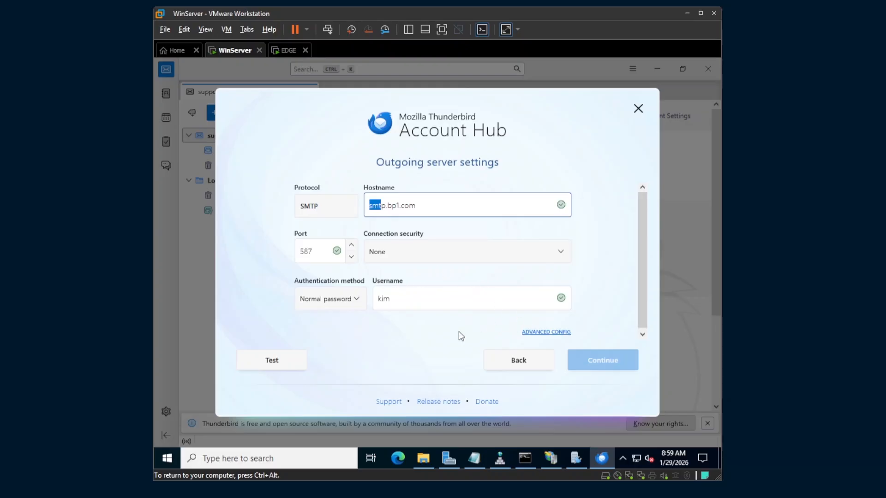
pyautogui.click(279, 364)
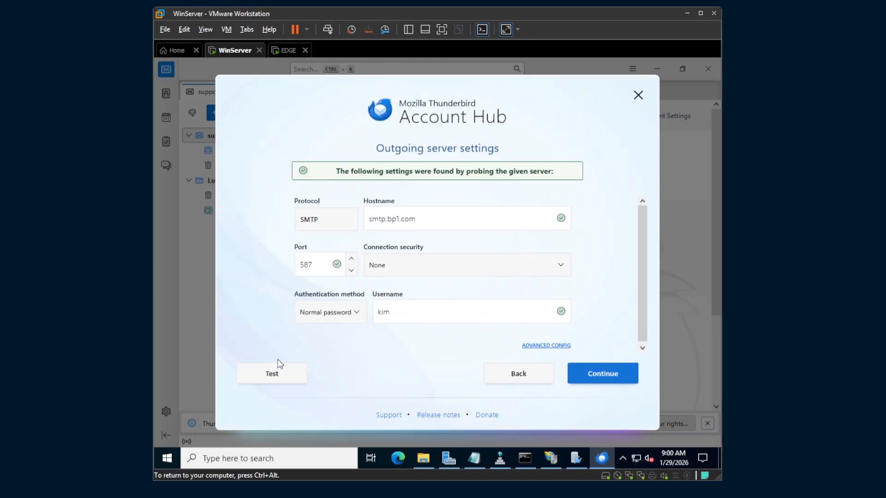
pyautogui.click(612, 374)
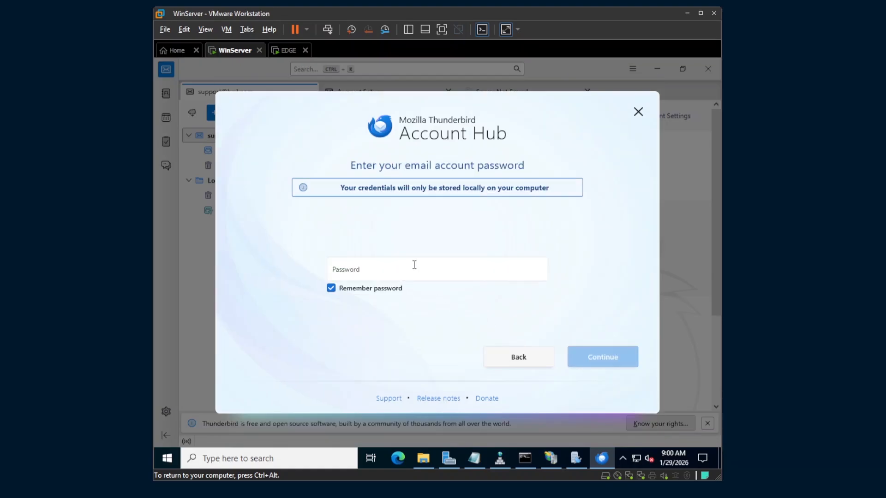
# Enter the account password and connect the account
pyautogui.click(413, 265)
pyautogui.write('*')
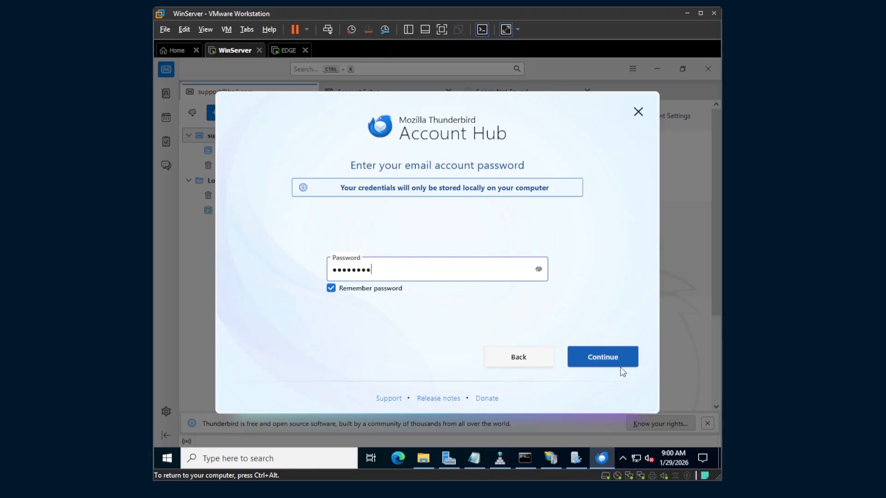
pyautogui.click(608, 365)
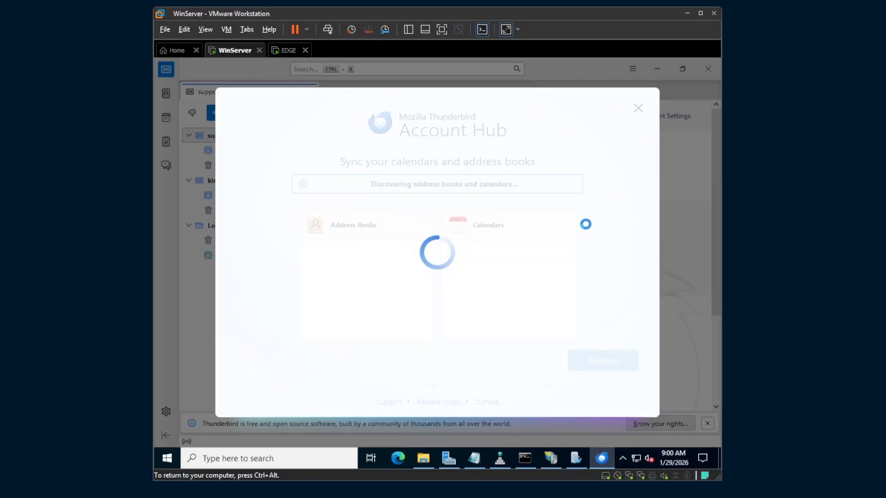
# Finish the account setup and select the new bp1.com account in the folder pane
pyautogui.click(604, 363)
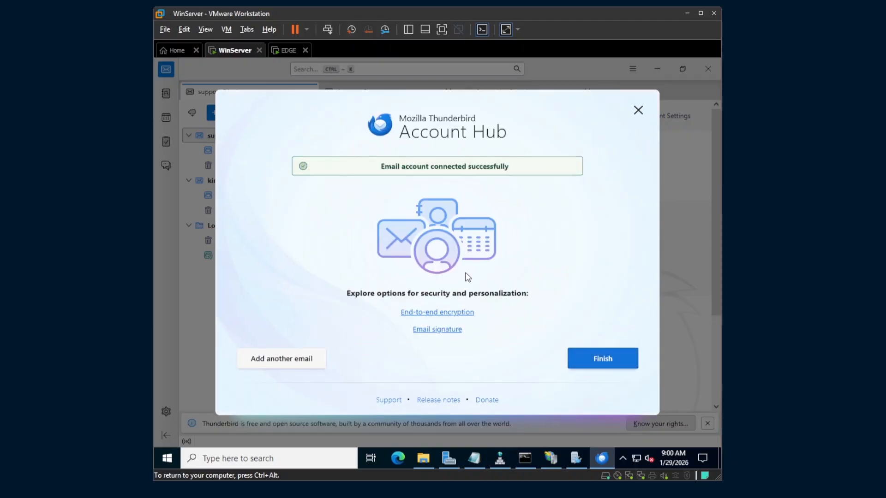
pyautogui.click(604, 362)
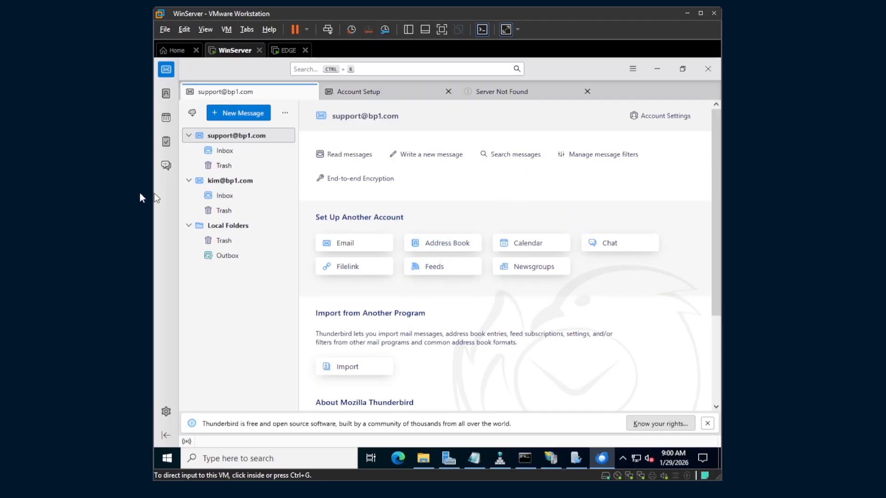
pyautogui.click(230, 180)
pyautogui.click(249, 141)
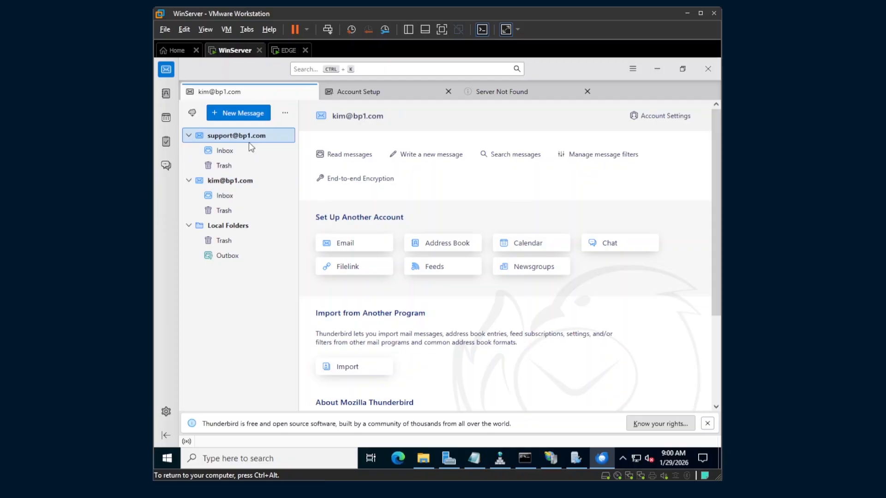
pyautogui.click(237, 184)
# Check the rivancorp.com domain's accounts in hMailServer, then minimize hMailServer and IIS Manager
pyautogui.click(551, 458)
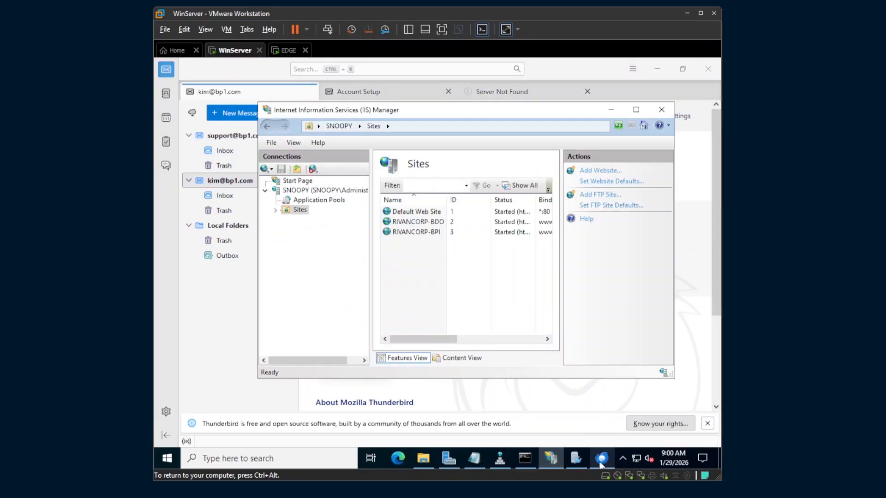
pyautogui.click(575, 458)
pyautogui.click(210, 169)
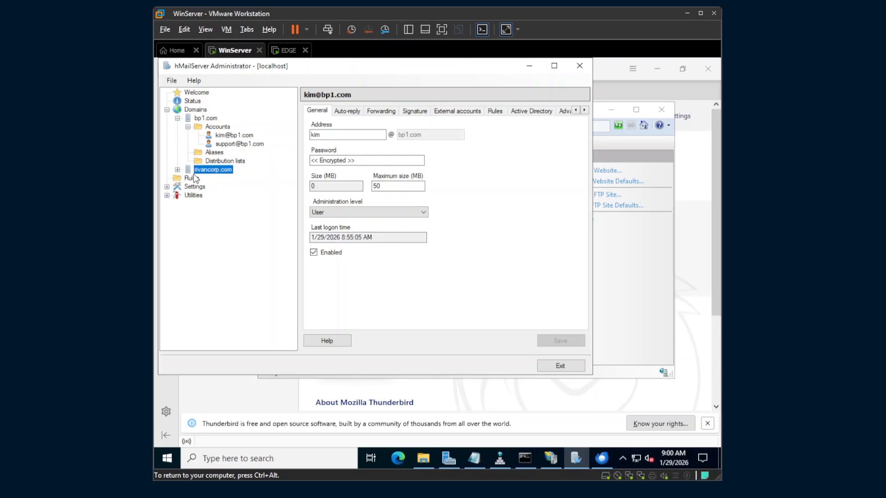
pyautogui.click(177, 170)
pyautogui.click(203, 186)
pyautogui.click(194, 181)
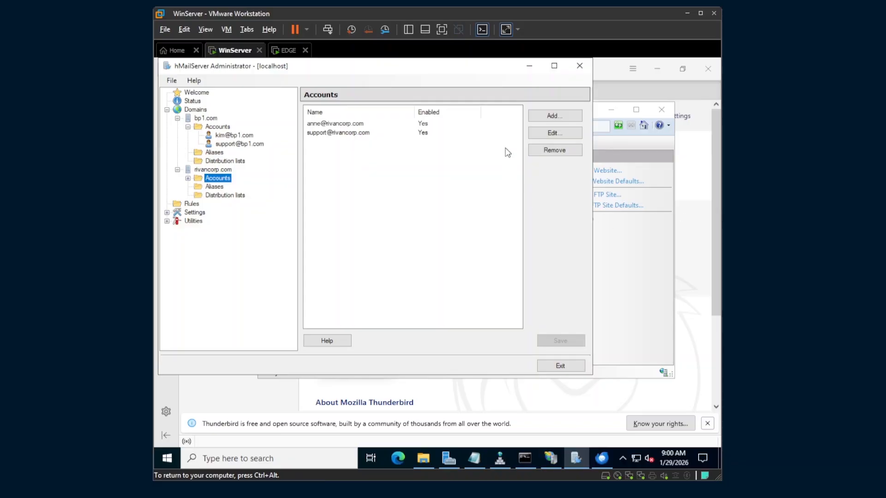
pyautogui.click(529, 69)
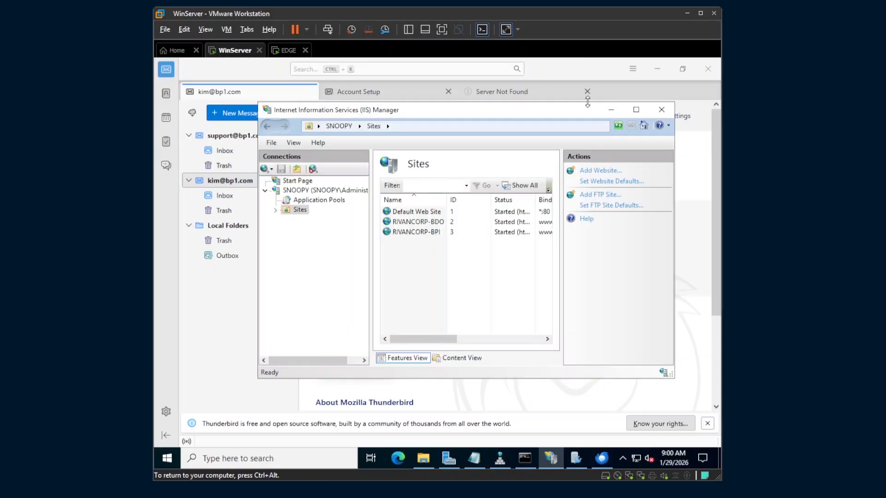
pyautogui.click(610, 110)
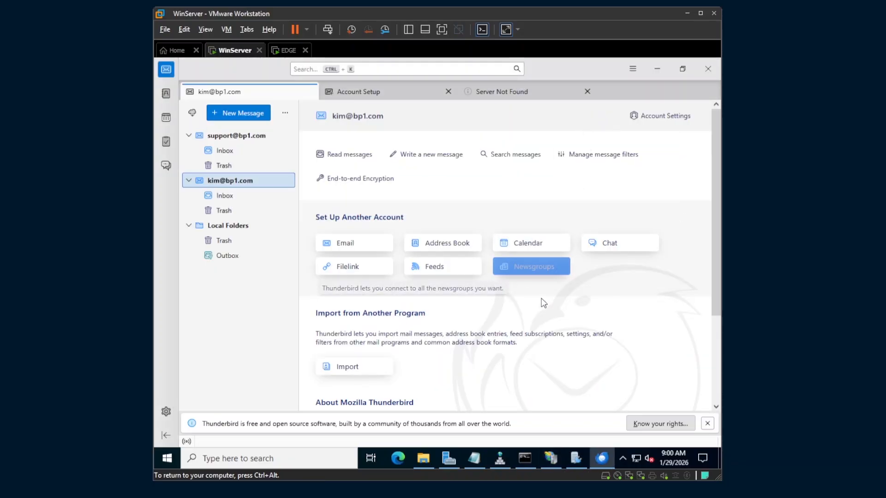